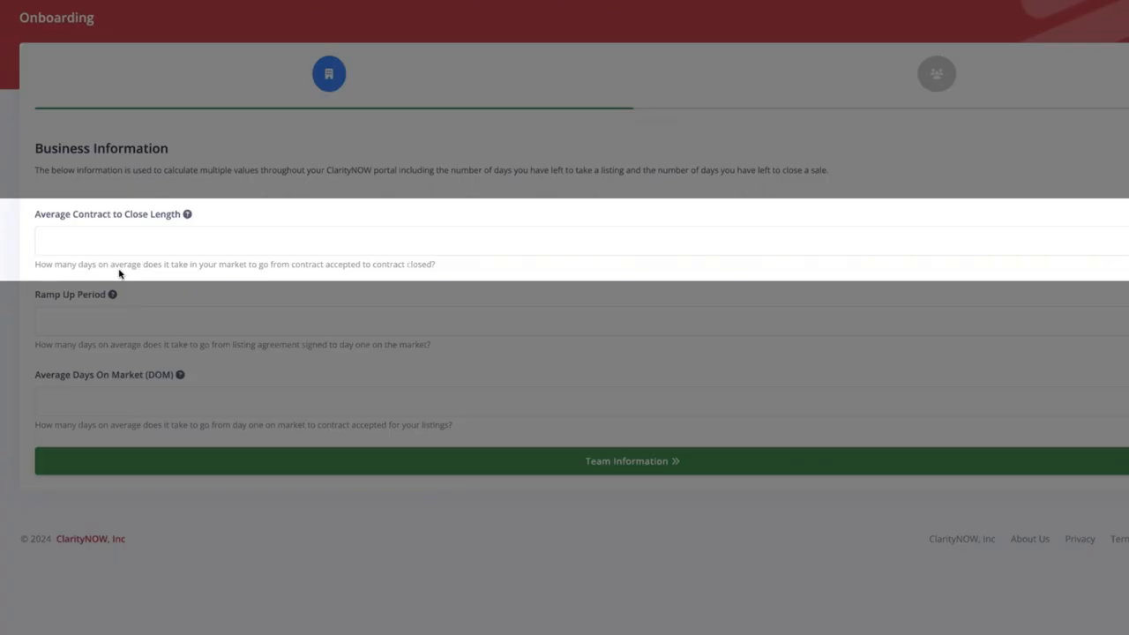
# - Enter 30 days as the Average Contract to Close Length
pyautogui.click(71, 239)
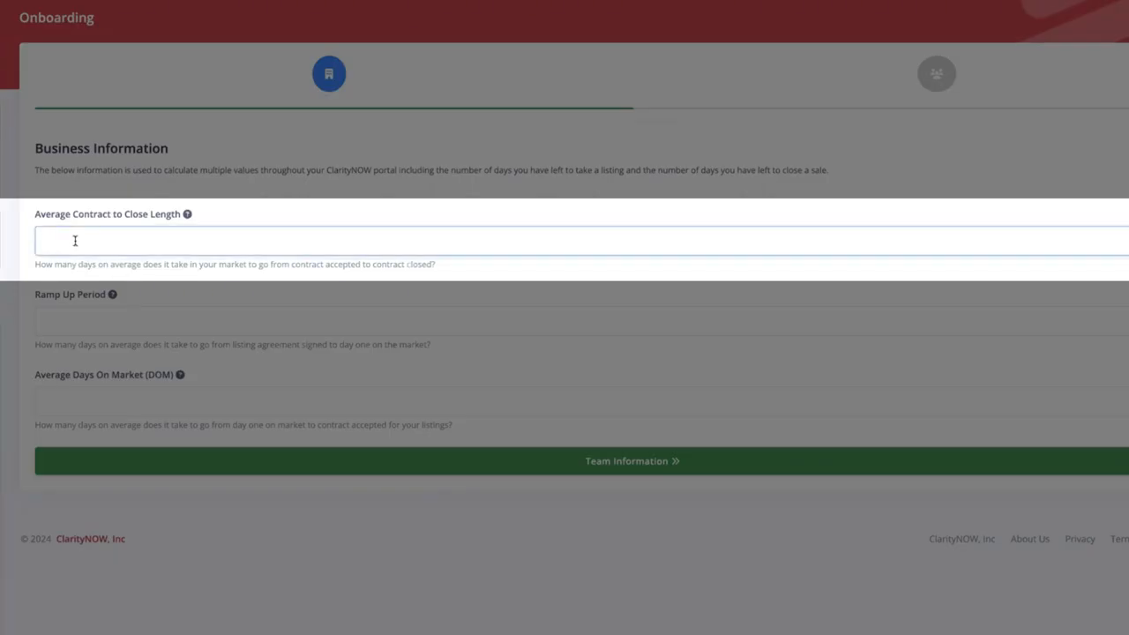
pyautogui.write('30')
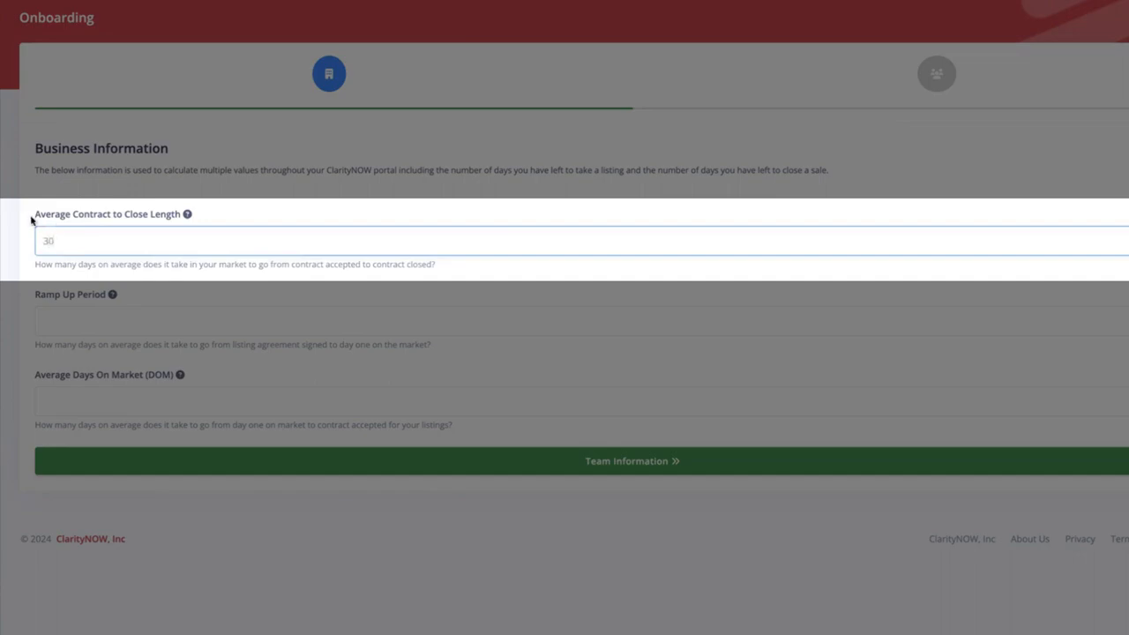
pyautogui.click(26, 221)
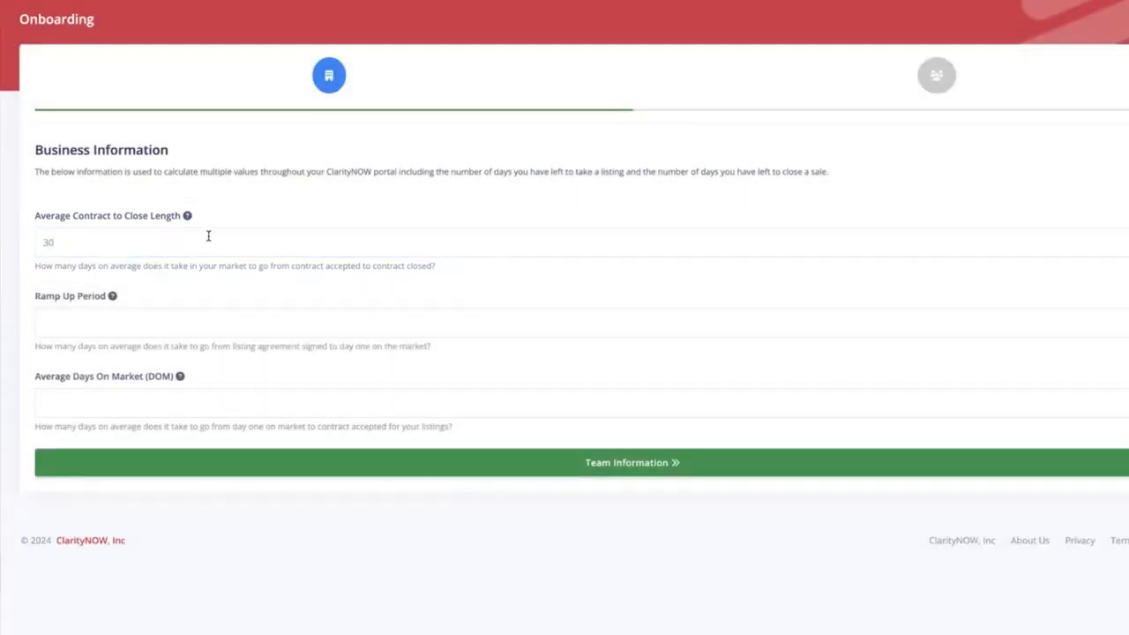
pyautogui.moveTo(188, 217)
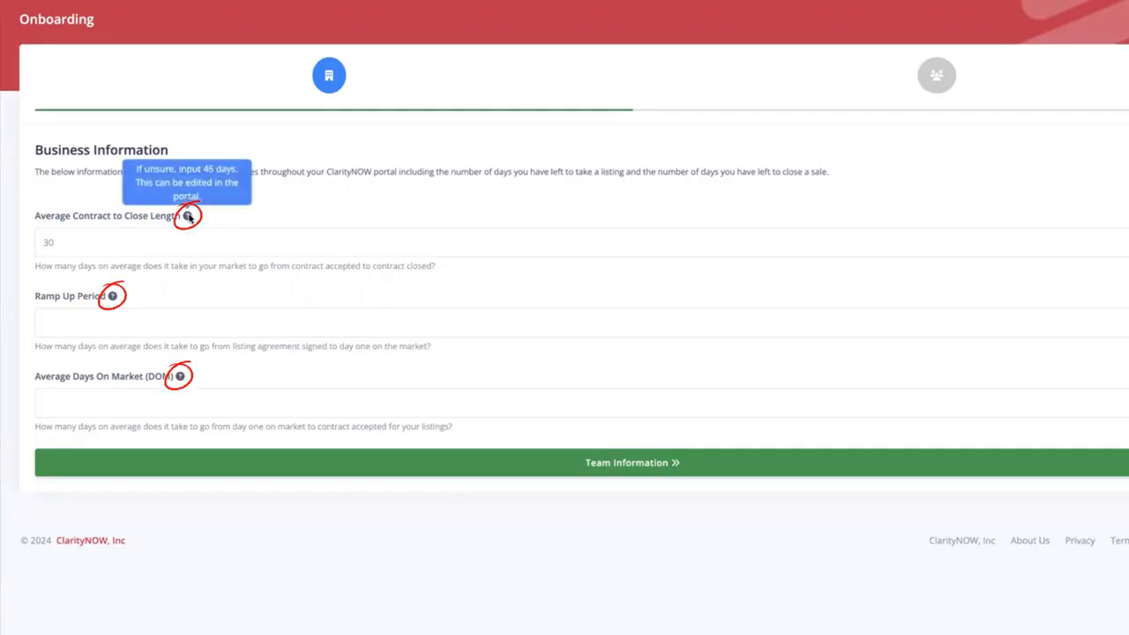
pyautogui.moveTo(113, 297)
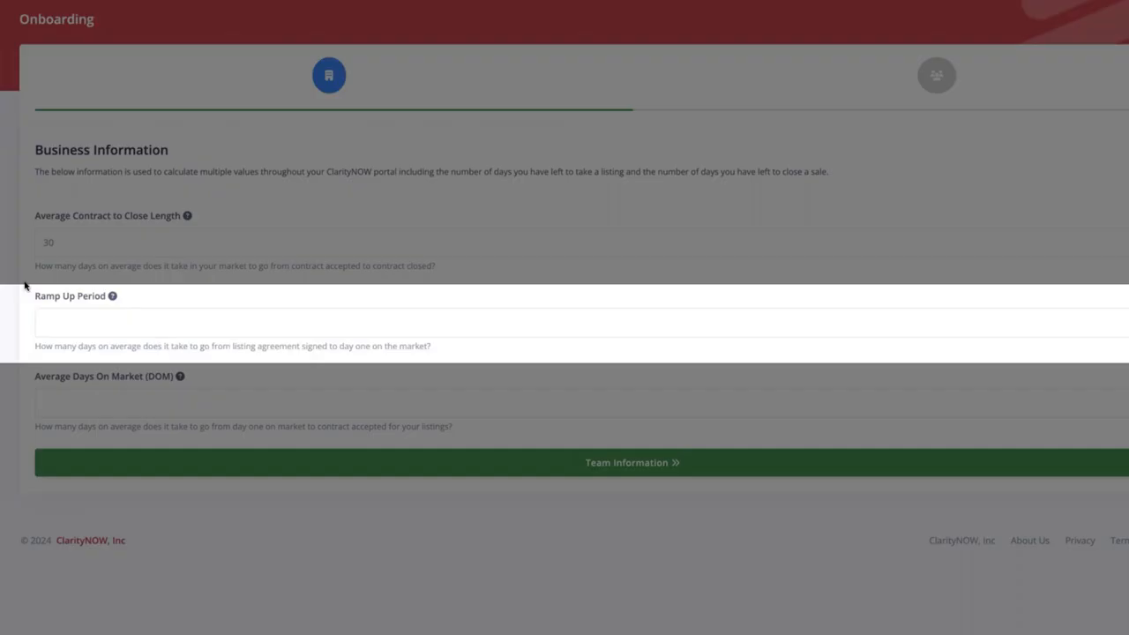
# - Enter 10 for Ramp Up Period and 30 for Average Days On Market
pyautogui.click(66, 323)
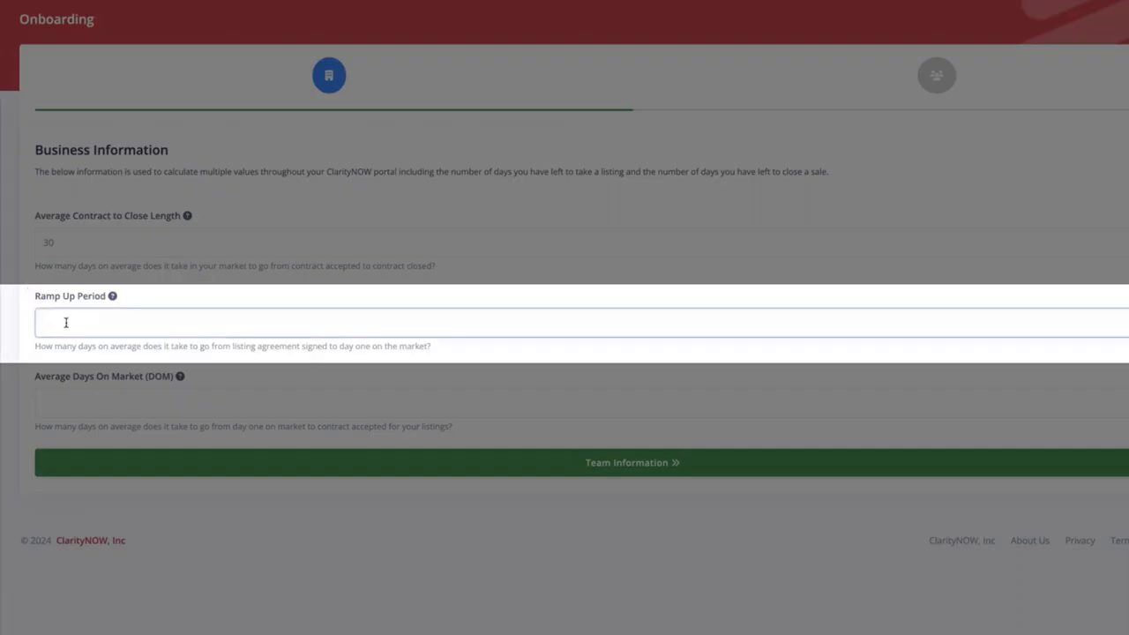
pyautogui.write('10')
pyautogui.click(33, 360)
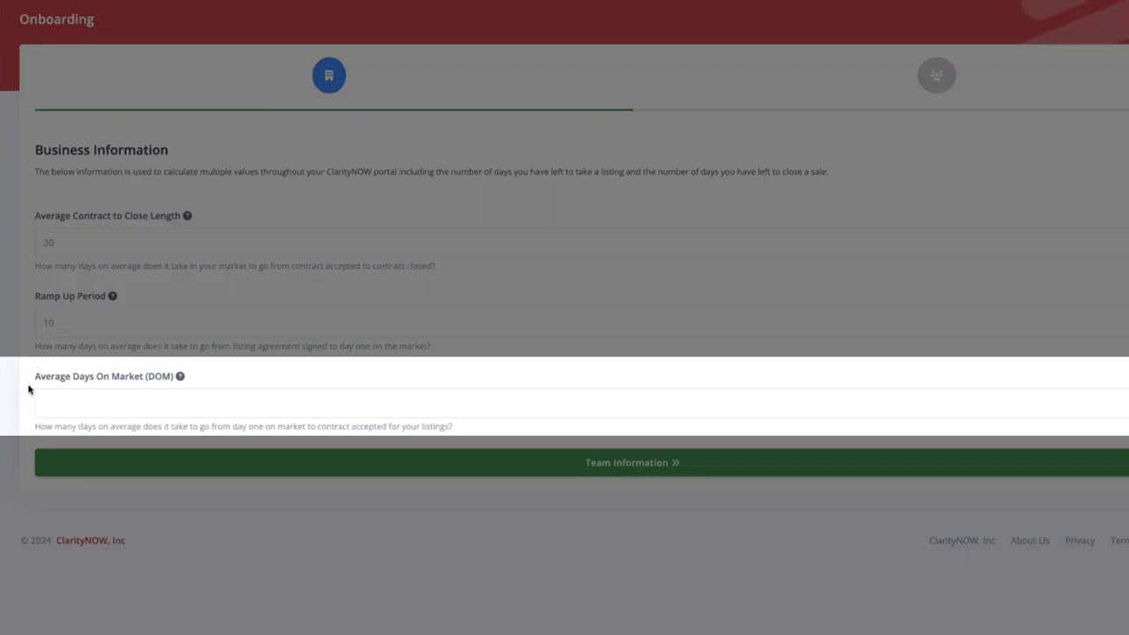
pyautogui.click(72, 407)
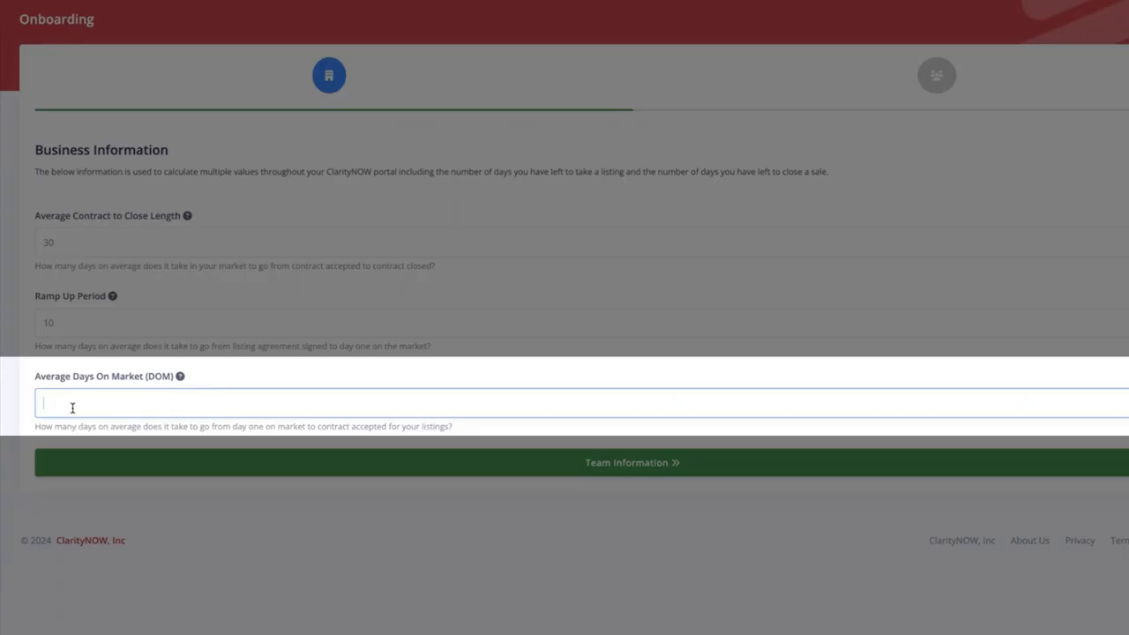
pyautogui.write('30')
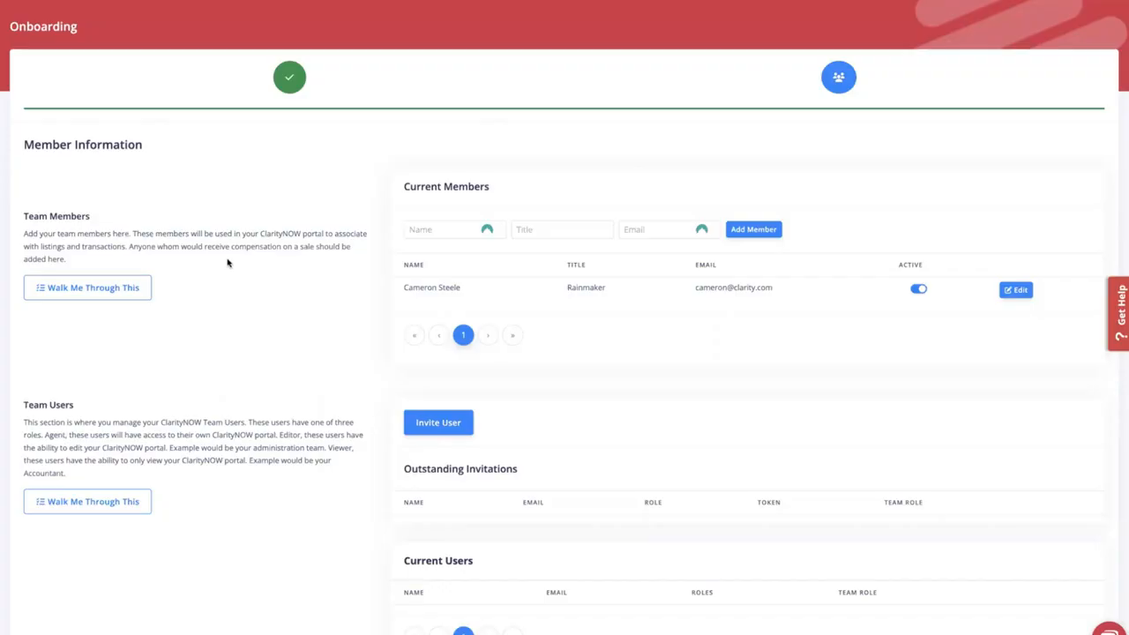
pyautogui.moveTo(26, 233); pyautogui.dragTo(107, 262)
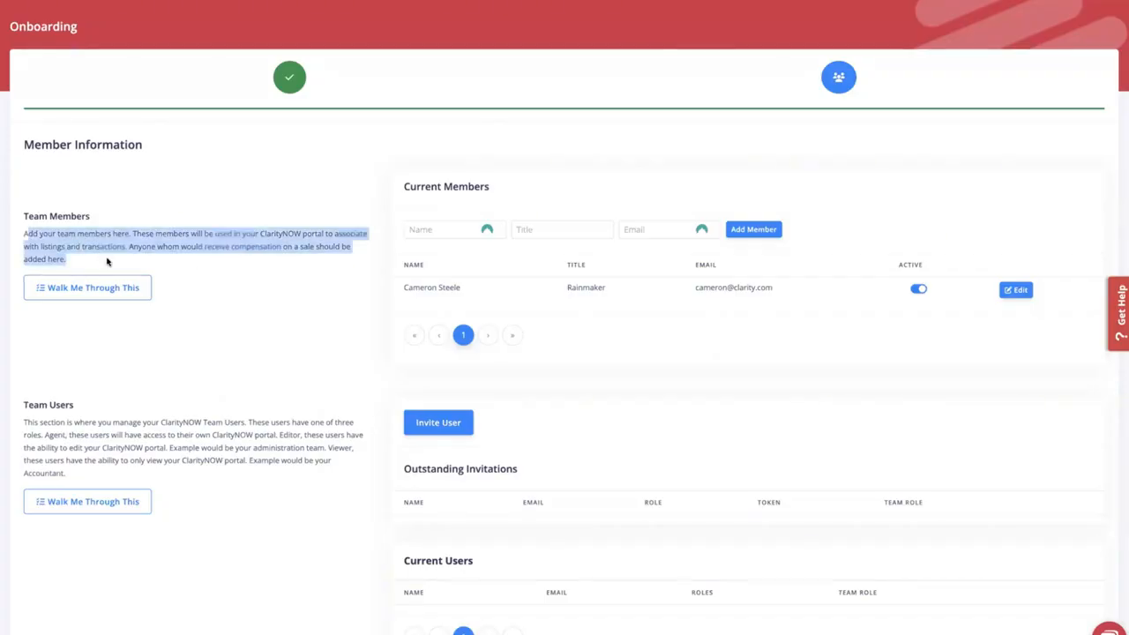
pyautogui.click(144, 265)
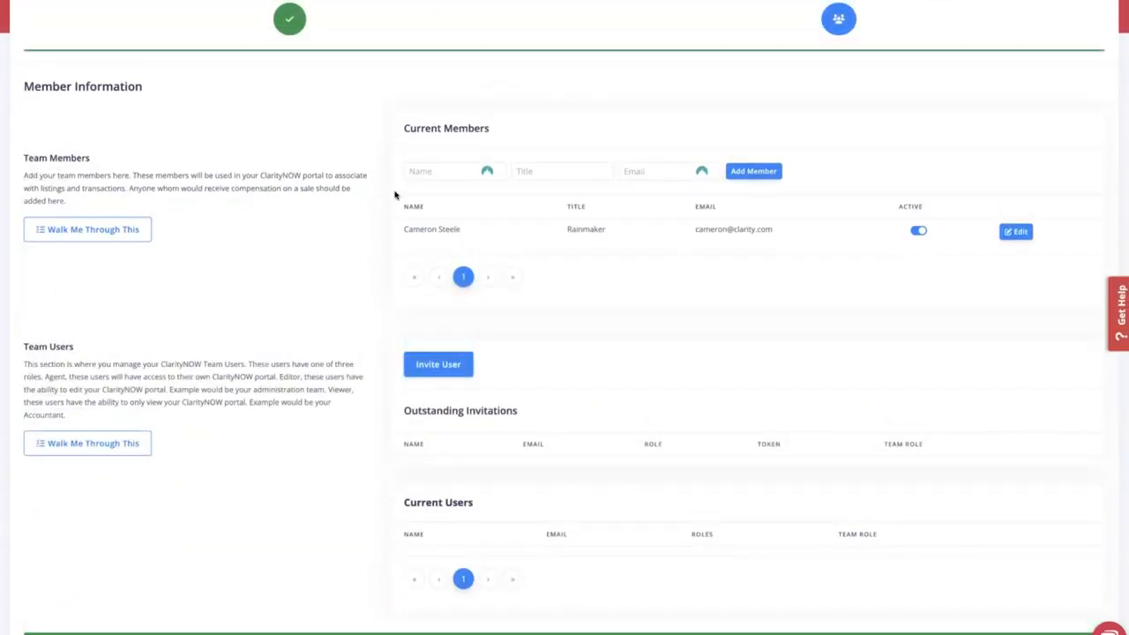
# - Add the first new team member with title Agent and their e-mail address
pyautogui.click(432, 174)
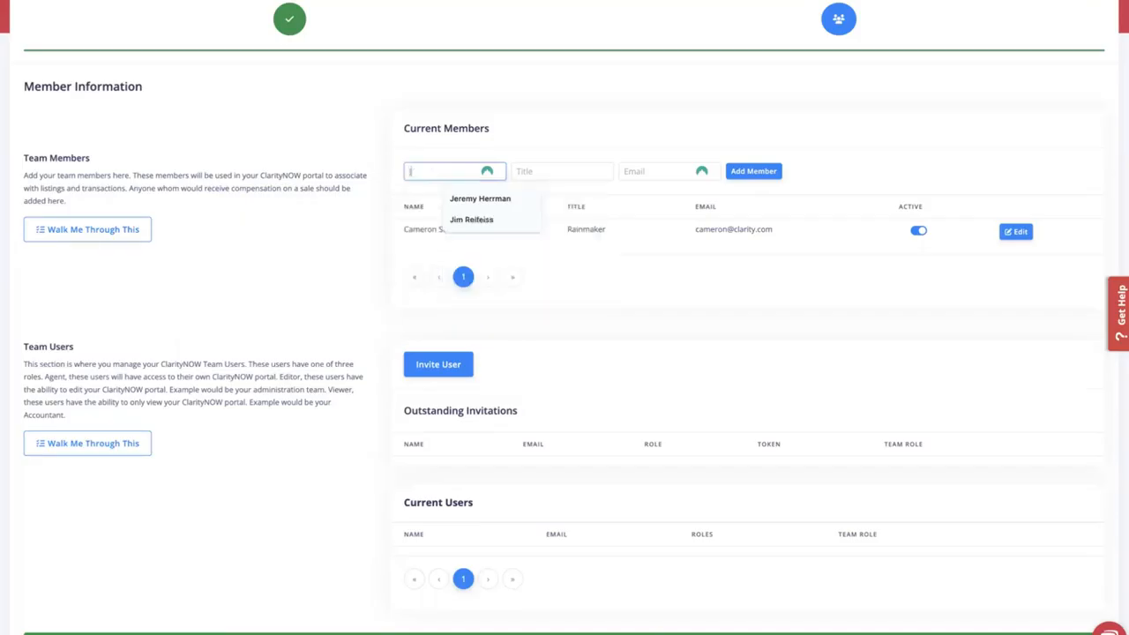
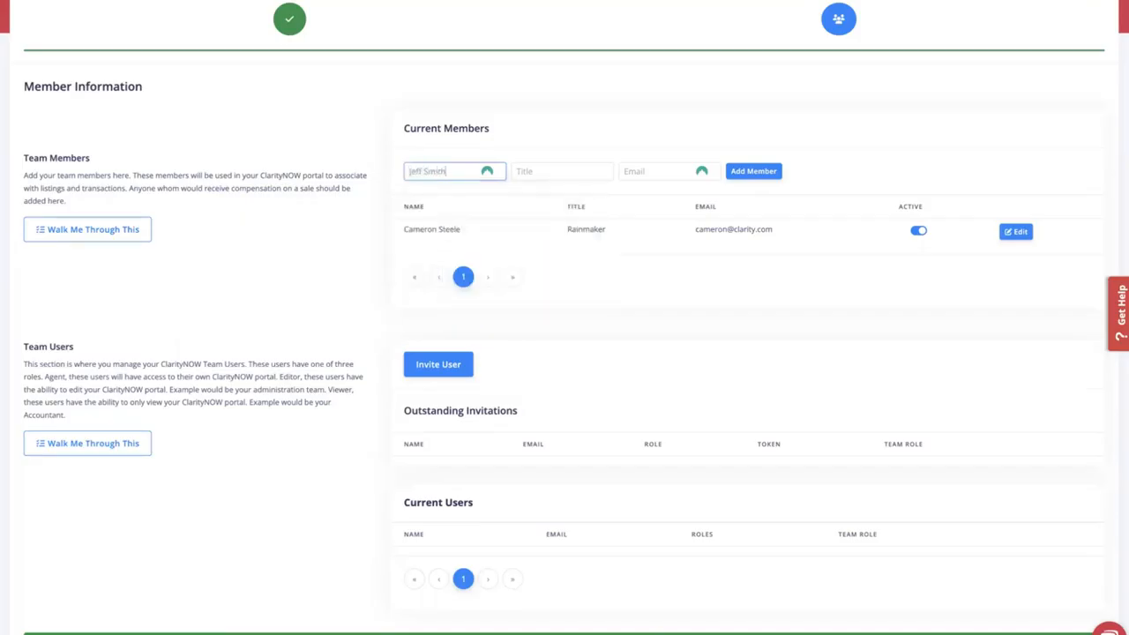
pyautogui.press('Tab')
pyautogui.write('Agent')
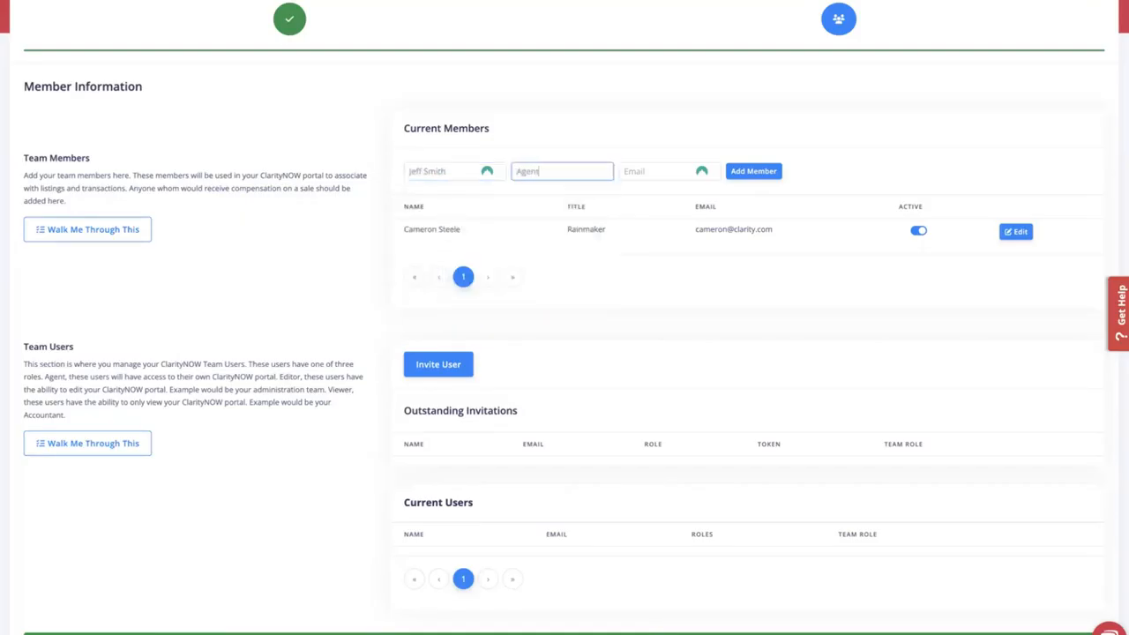
pyautogui.press('Tab')
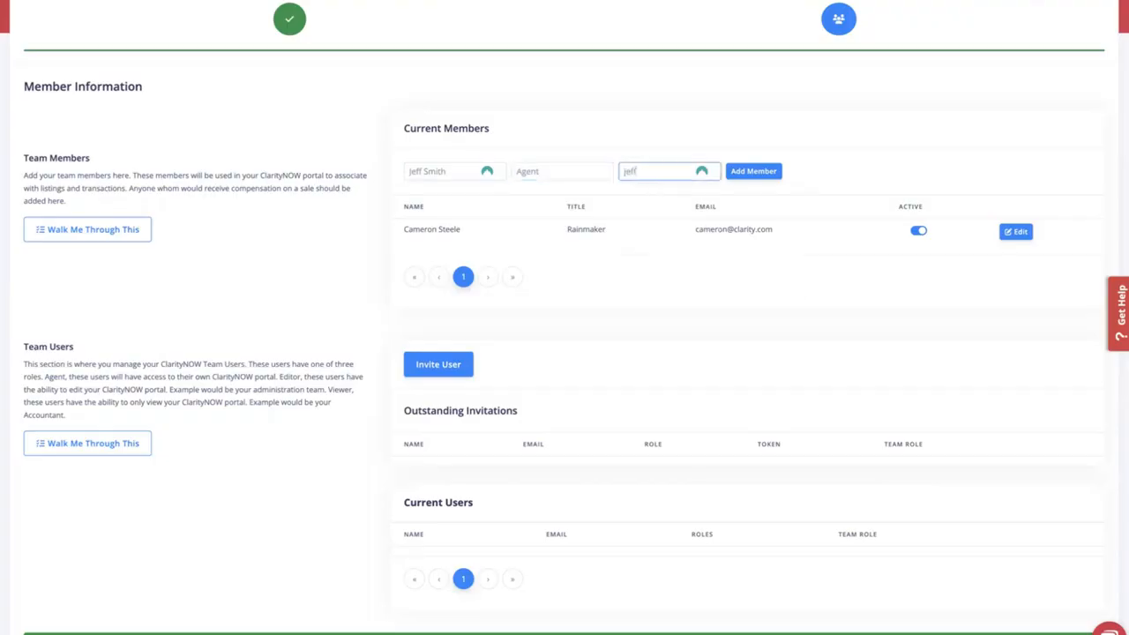
pyautogui.click(757, 171)
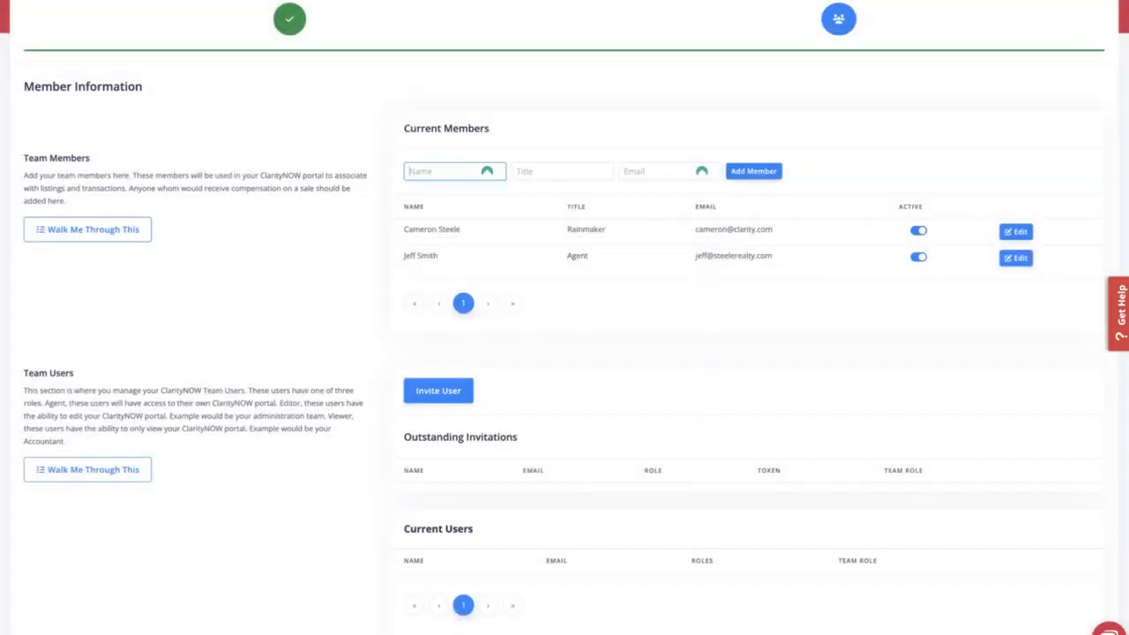
# - Add a second Agent member with their e-mail, then toggle their Active status off and on
pyautogui.press('Tab')
pyautogui.write('Age')
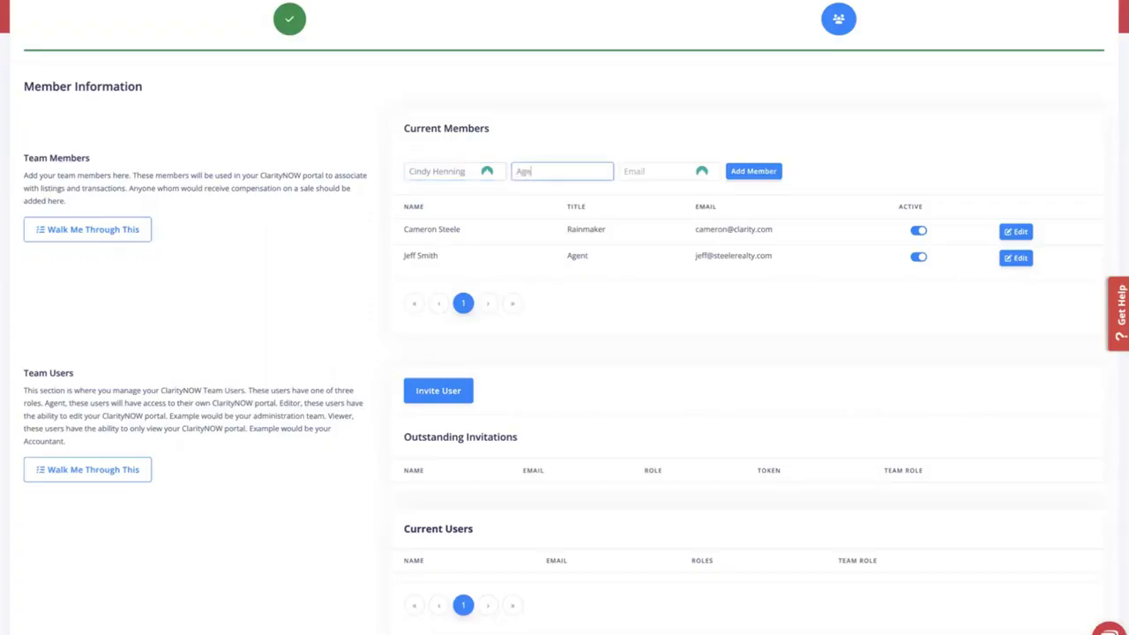
pyautogui.write('nt')
pyautogui.press('Tab')
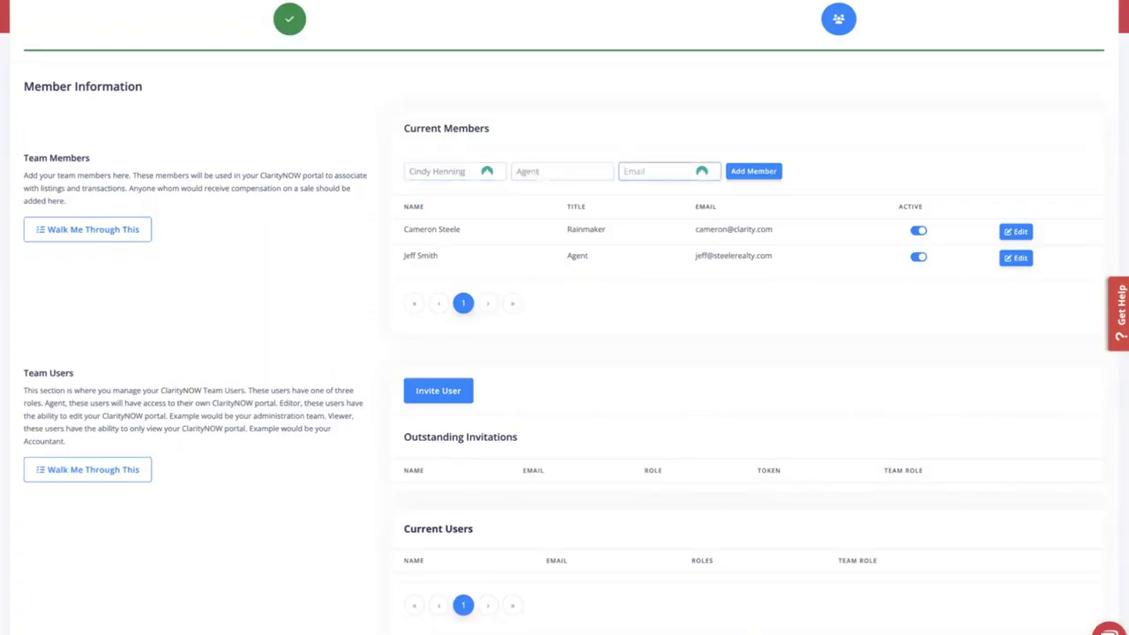
pyautogui.click(762, 178)
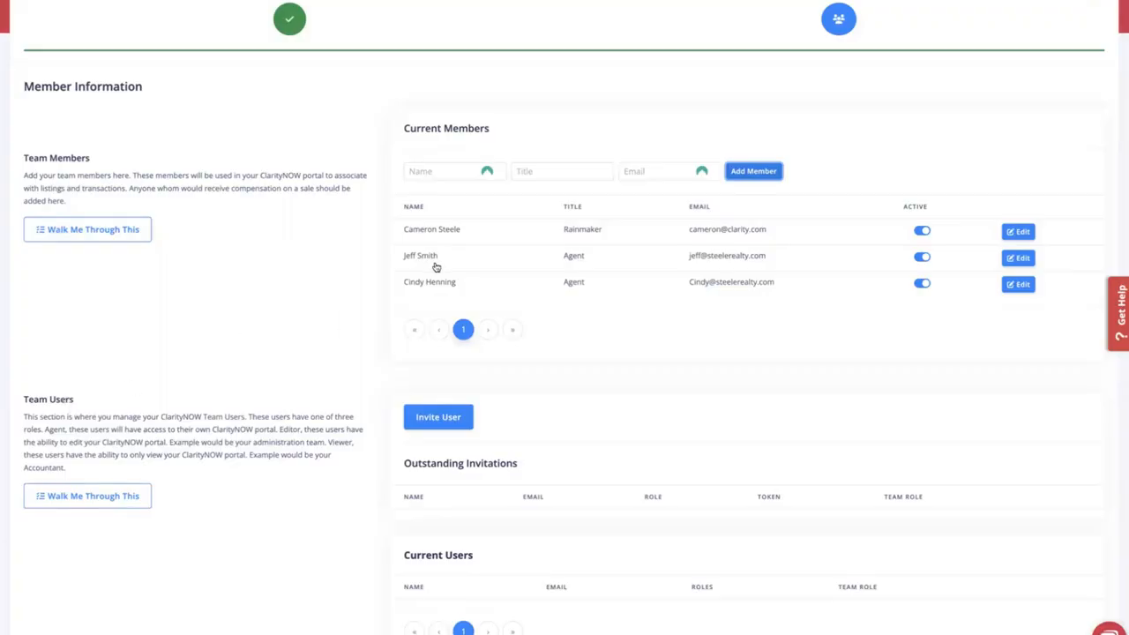
pyautogui.click(922, 284)
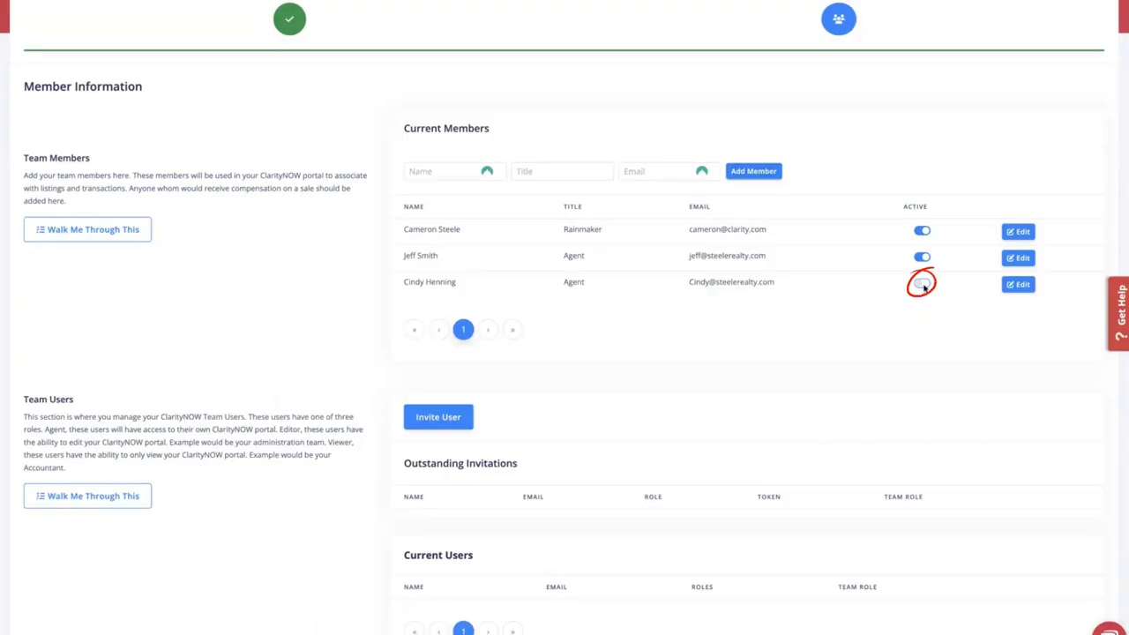
pyautogui.click(923, 284)
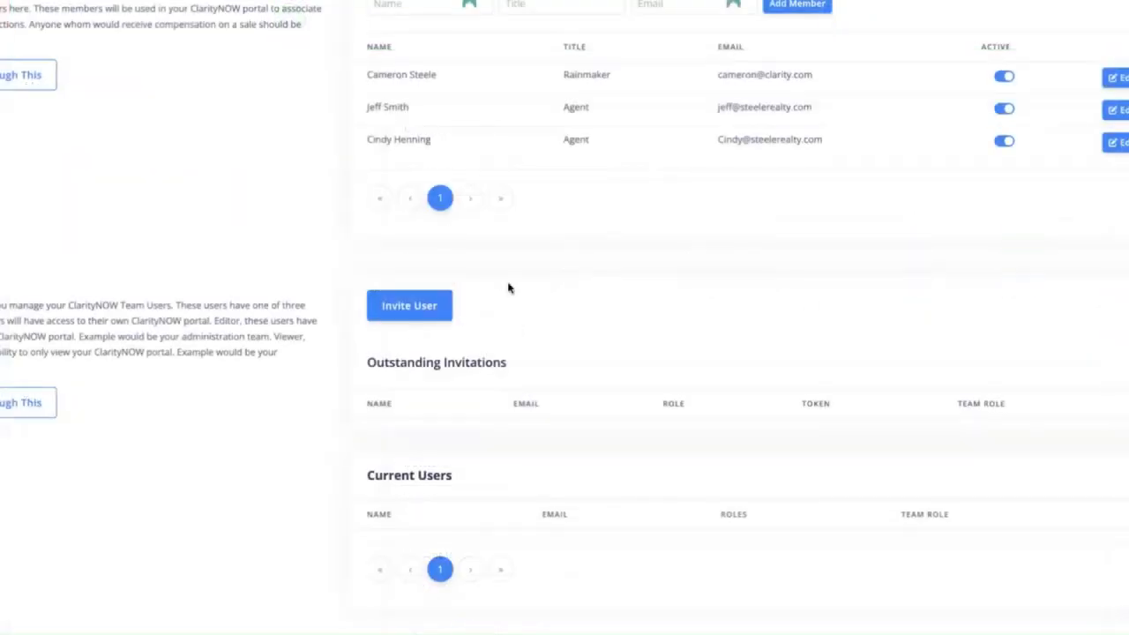
# - Start a user invitation and fill in the first member's name and suggested e-mail
pyautogui.click(408, 307)
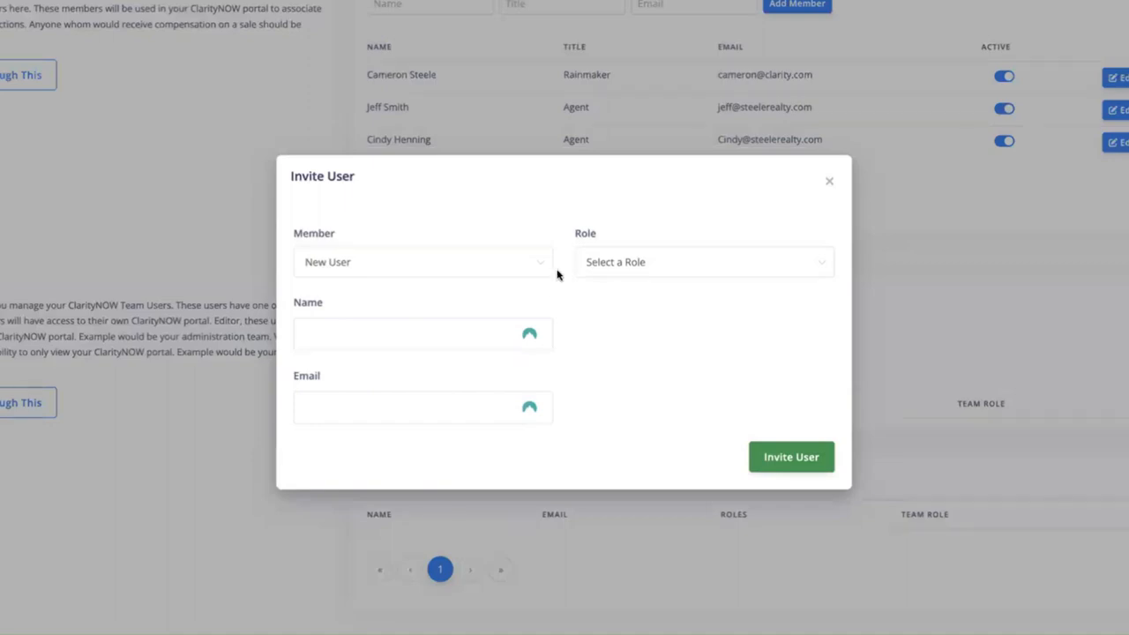
pyautogui.click(541, 268)
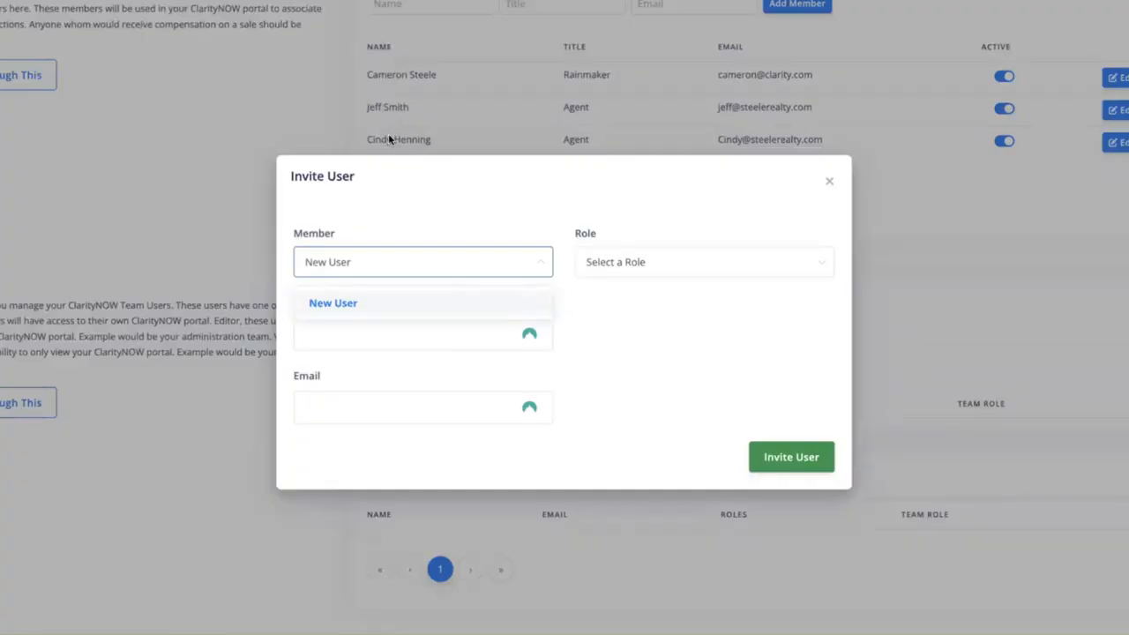
pyautogui.click(589, 308)
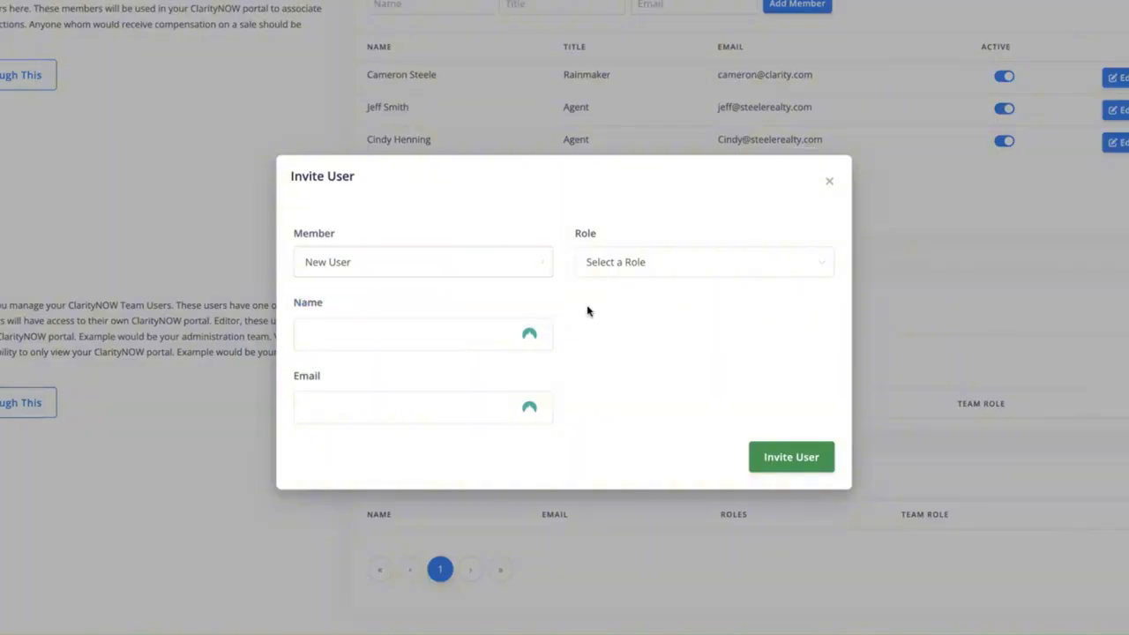
pyautogui.click(365, 333)
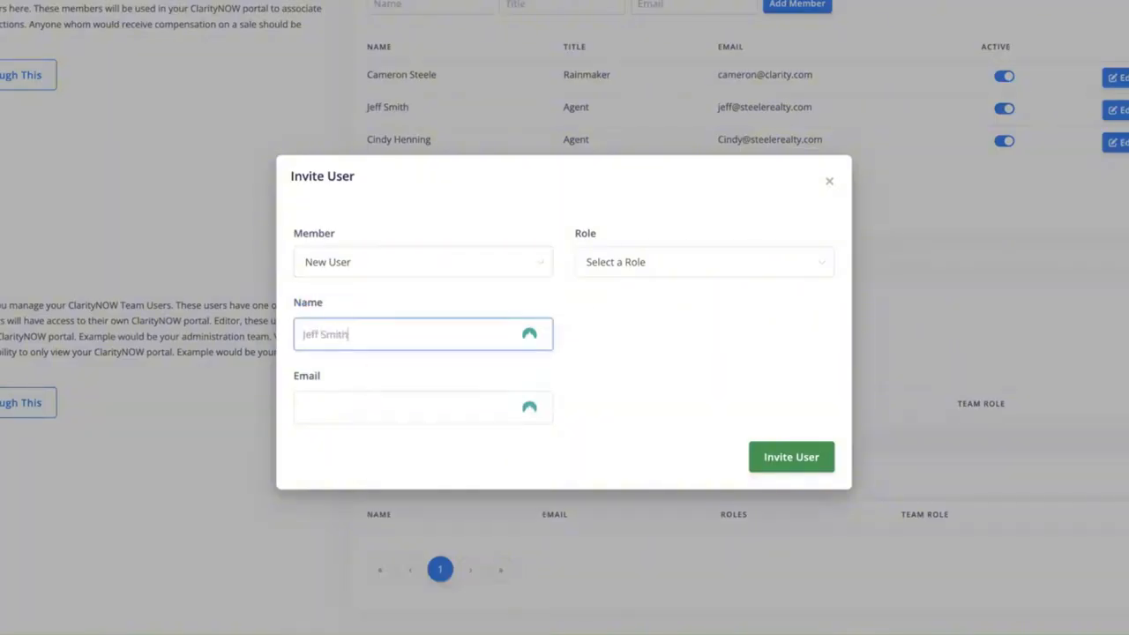
pyautogui.press('Tab')
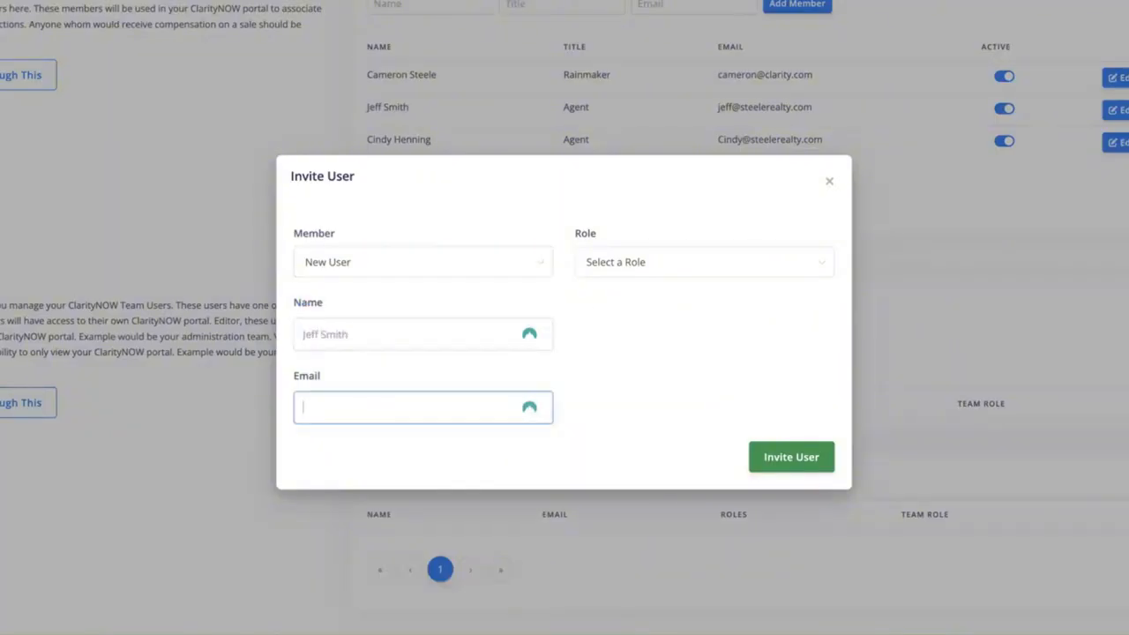
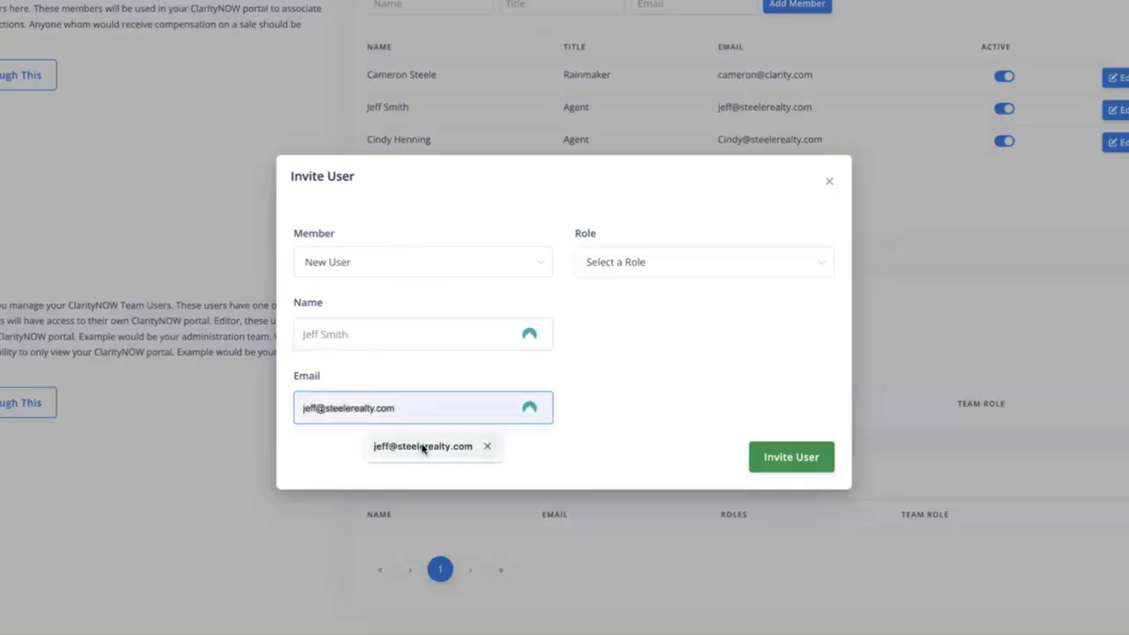
pyautogui.click(423, 446)
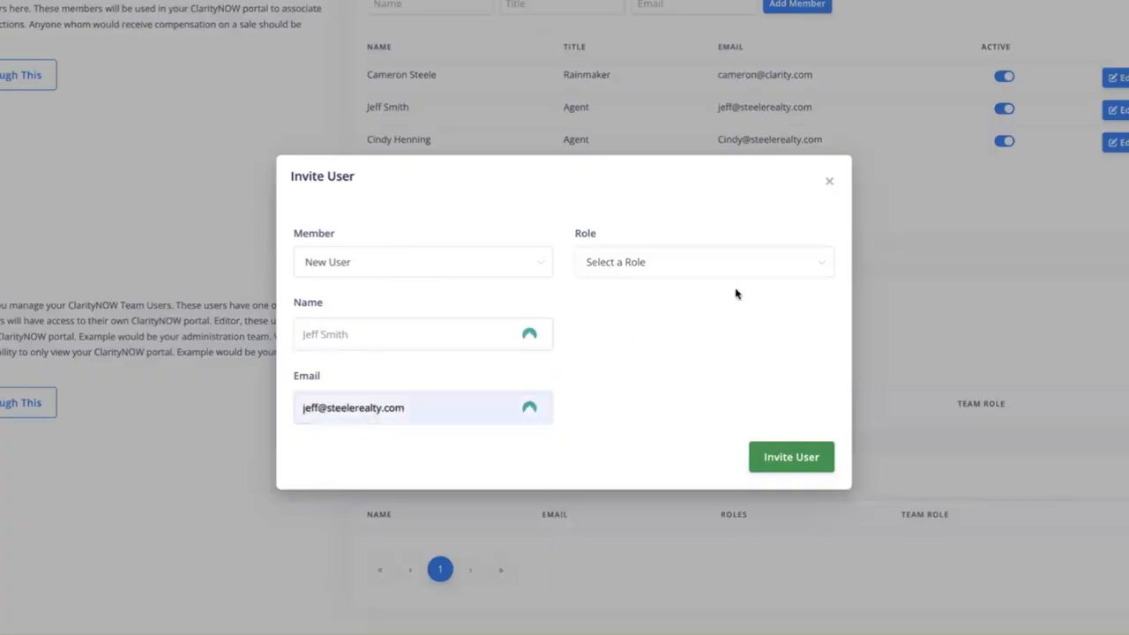
# - Set the invitee's Role to Agent and send the invitation
pyautogui.click(761, 267)
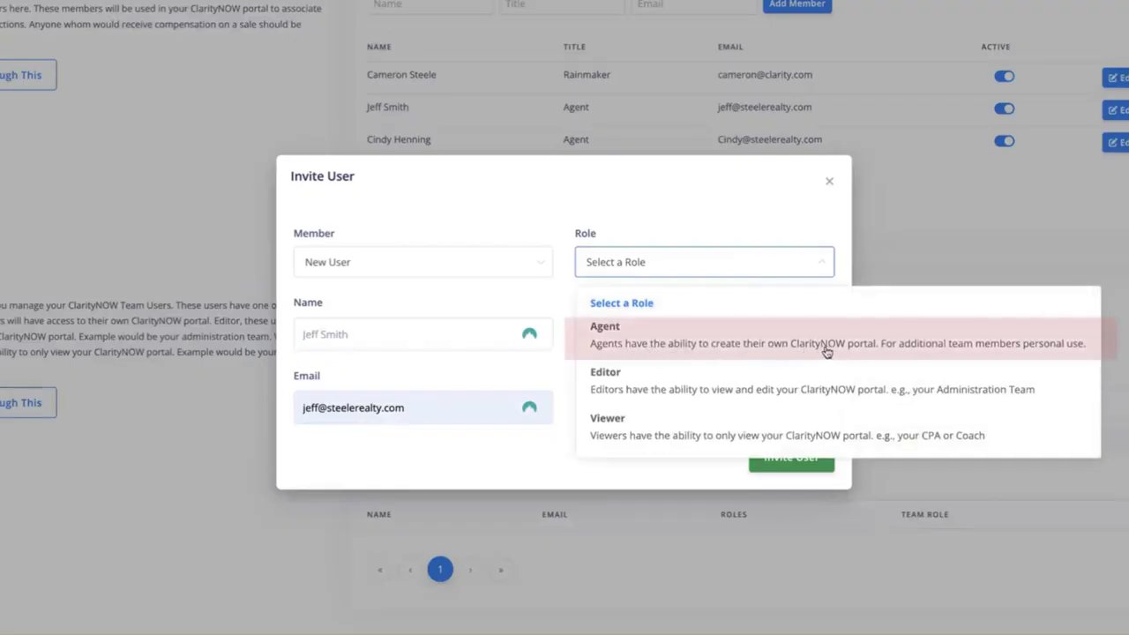
pyautogui.click(642, 340)
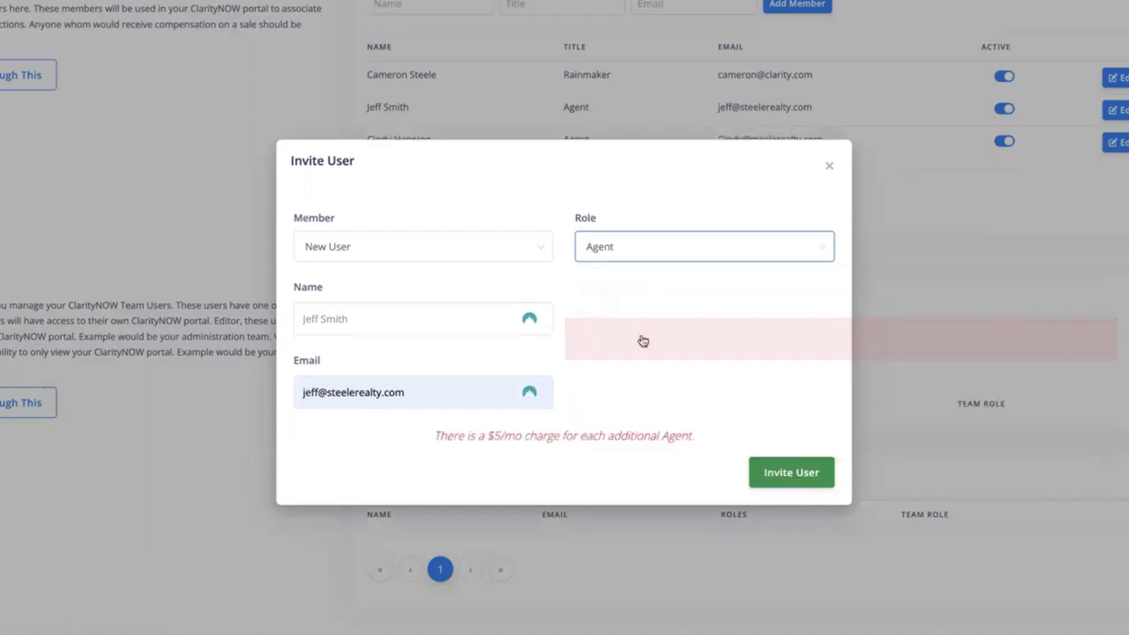
pyautogui.click(678, 348)
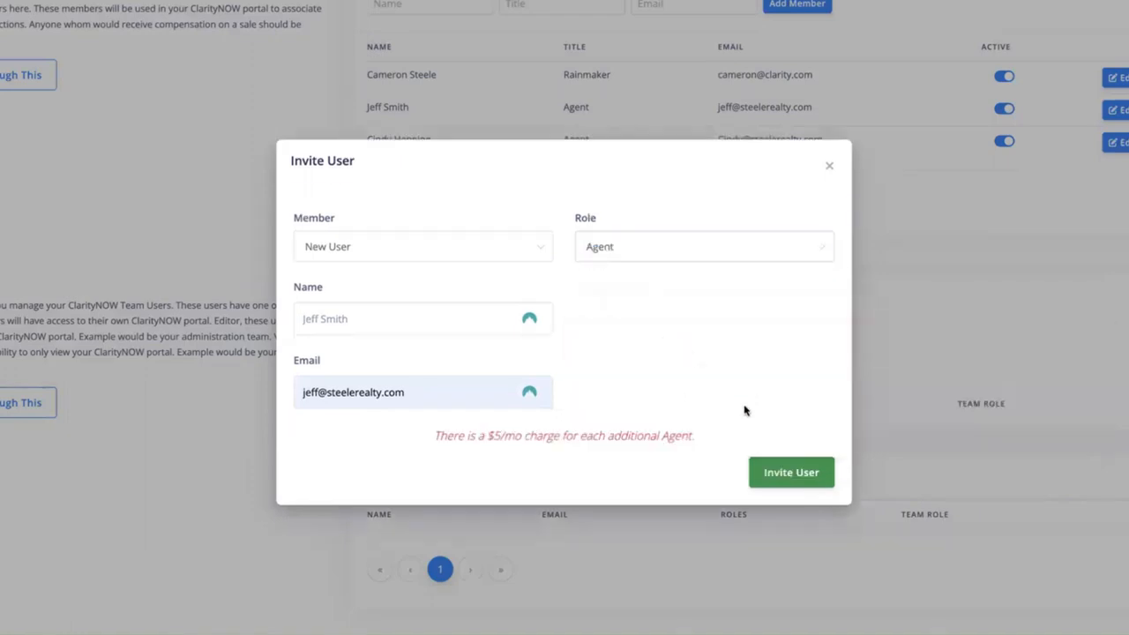
pyautogui.click(791, 472)
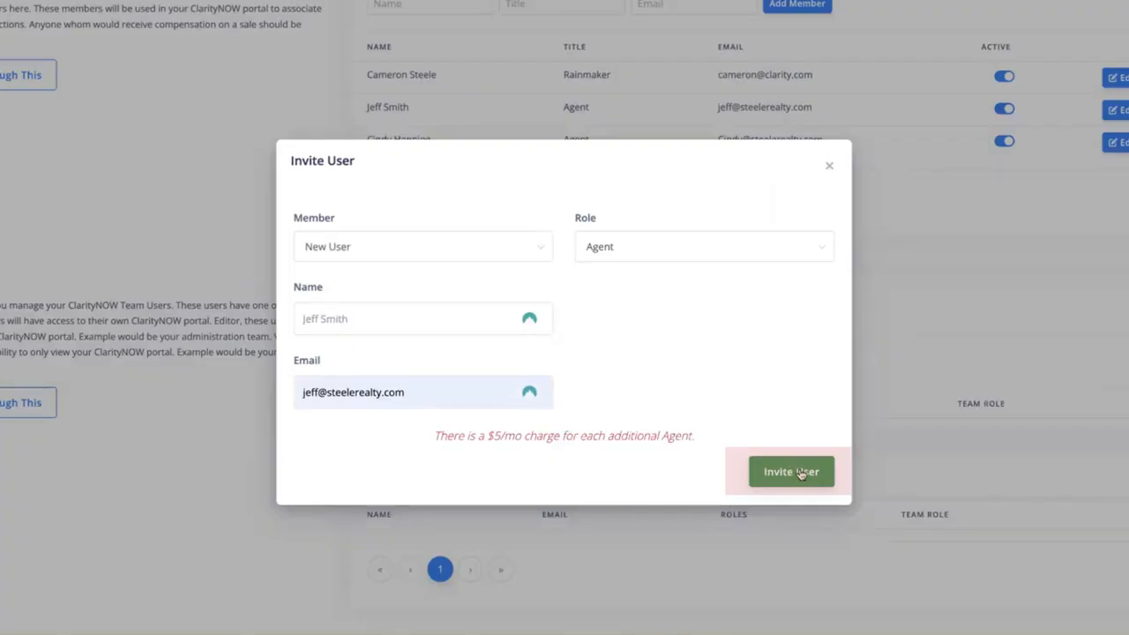
pyautogui.click(797, 474)
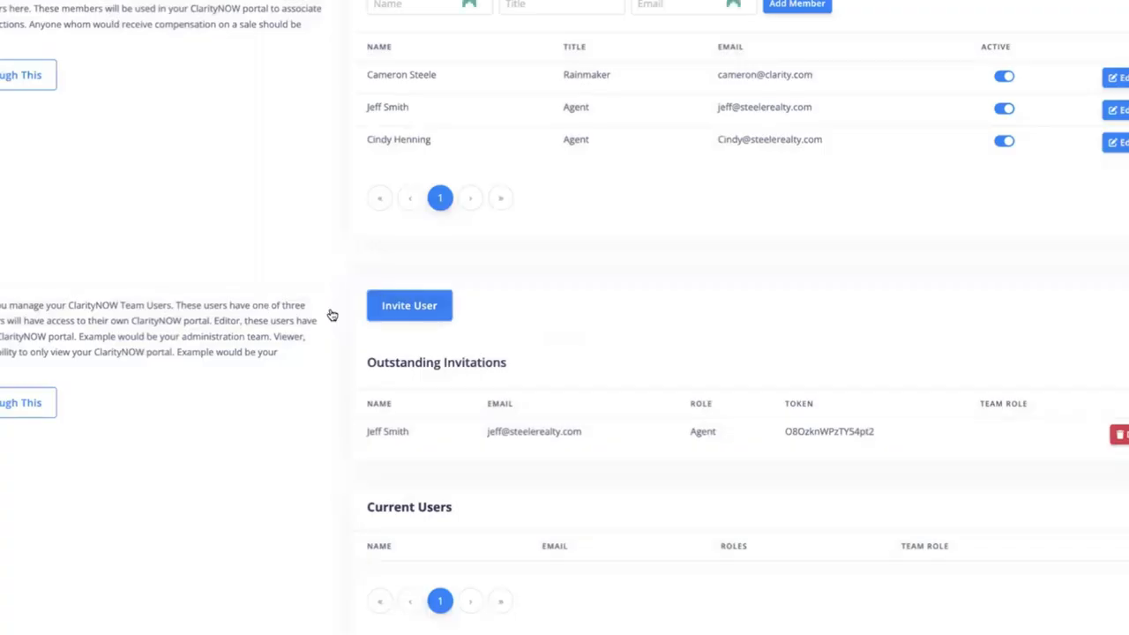
# - Start a New User invitation with the second member's name and e-mail address
pyautogui.click(408, 304)
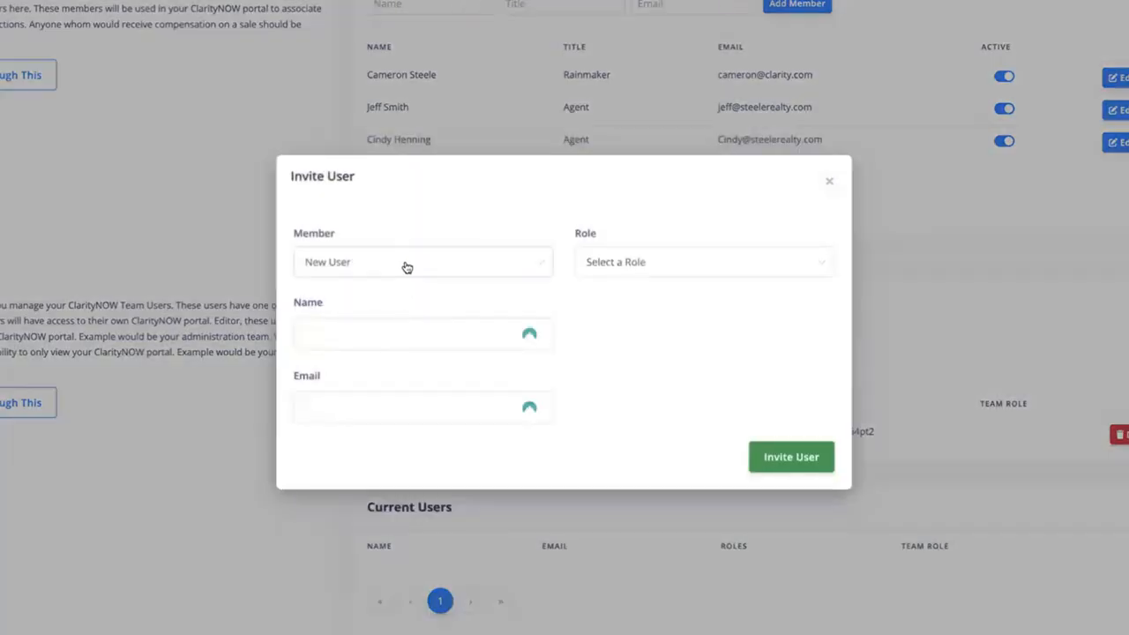
pyautogui.click(403, 264)
pyautogui.click(400, 302)
pyautogui.click(399, 332)
pyautogui.press('Tab')
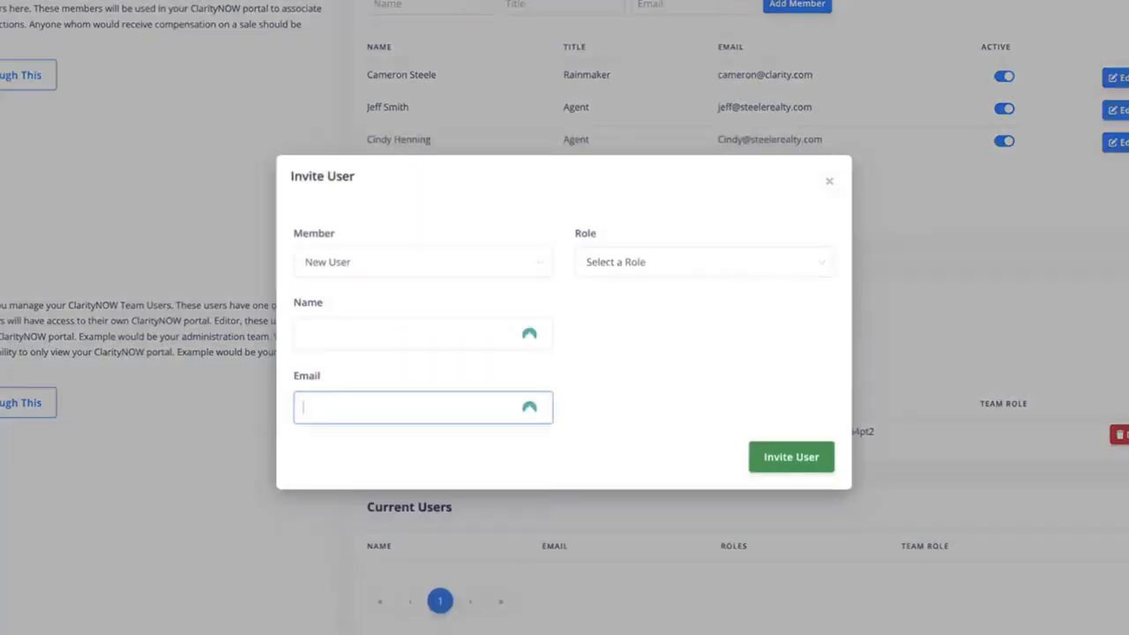
pyautogui.click(386, 328)
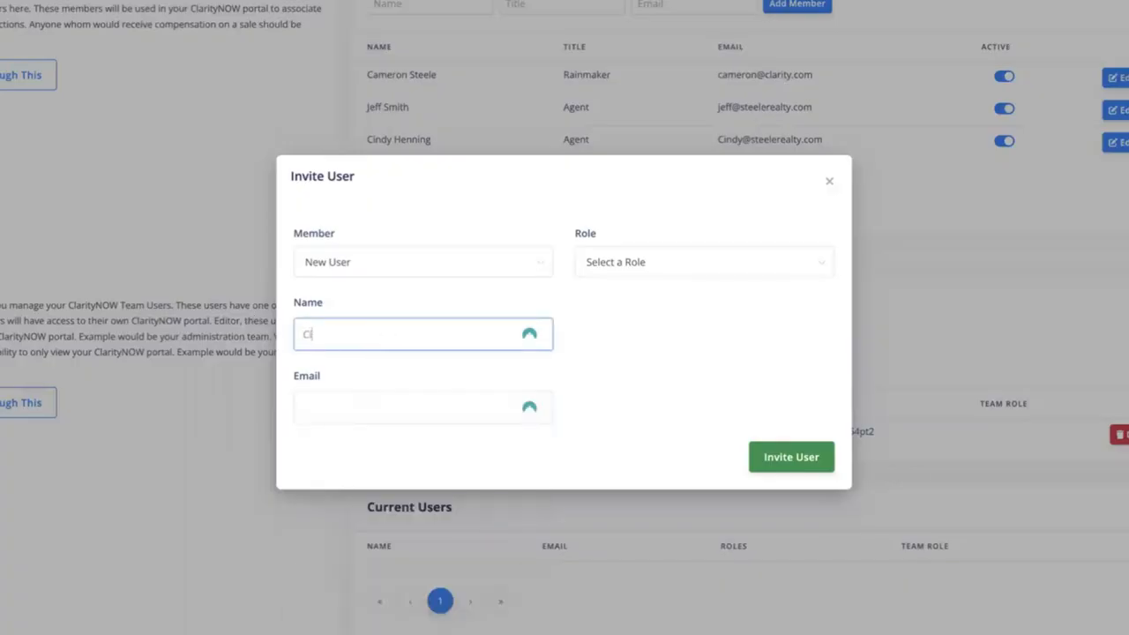
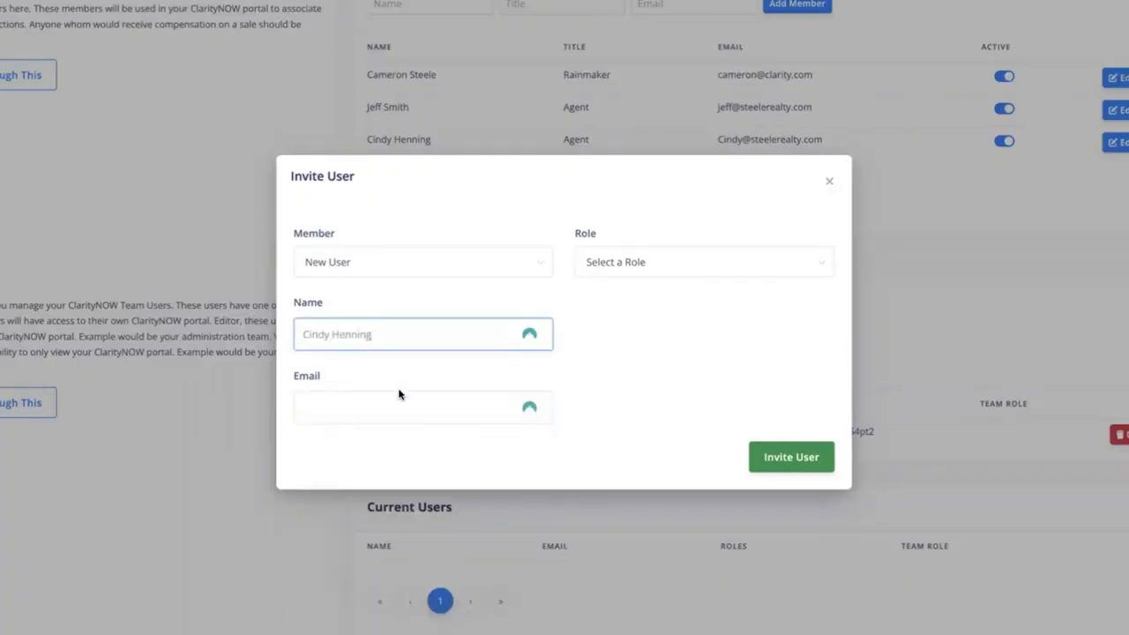
pyautogui.click(403, 402)
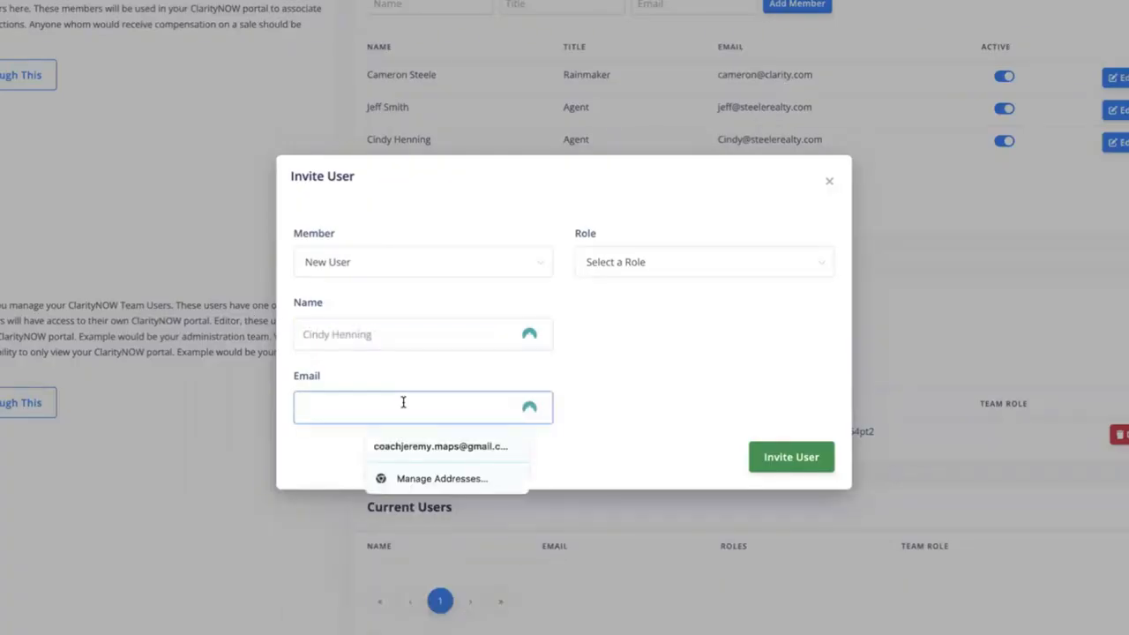
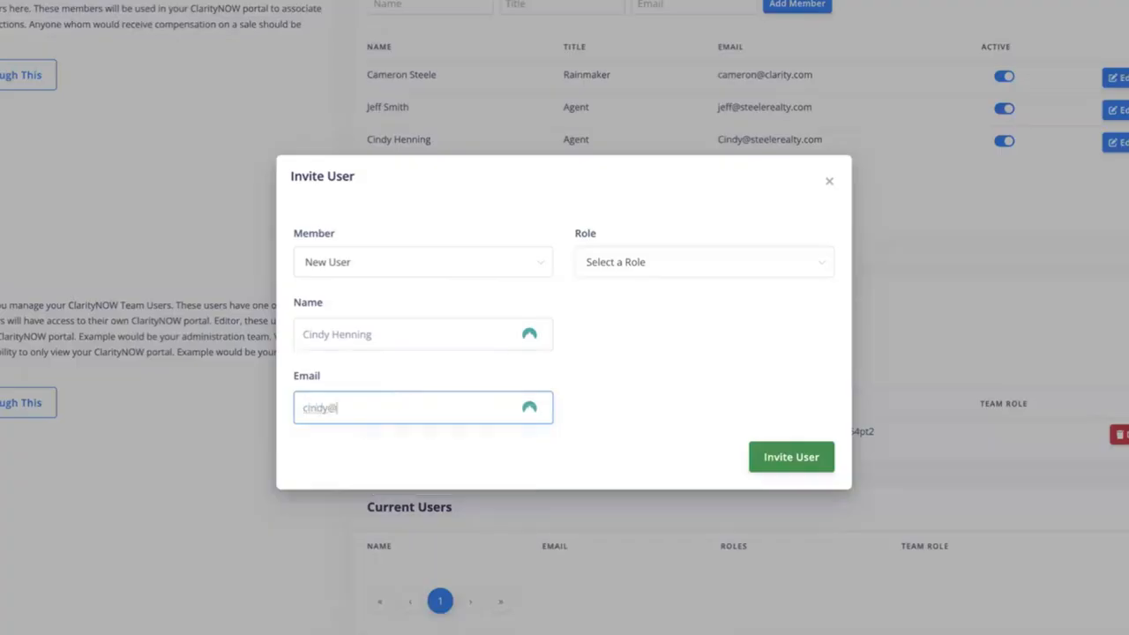
# - Give the second invitee the Agent role and send the invitation
pyautogui.click(791, 273)
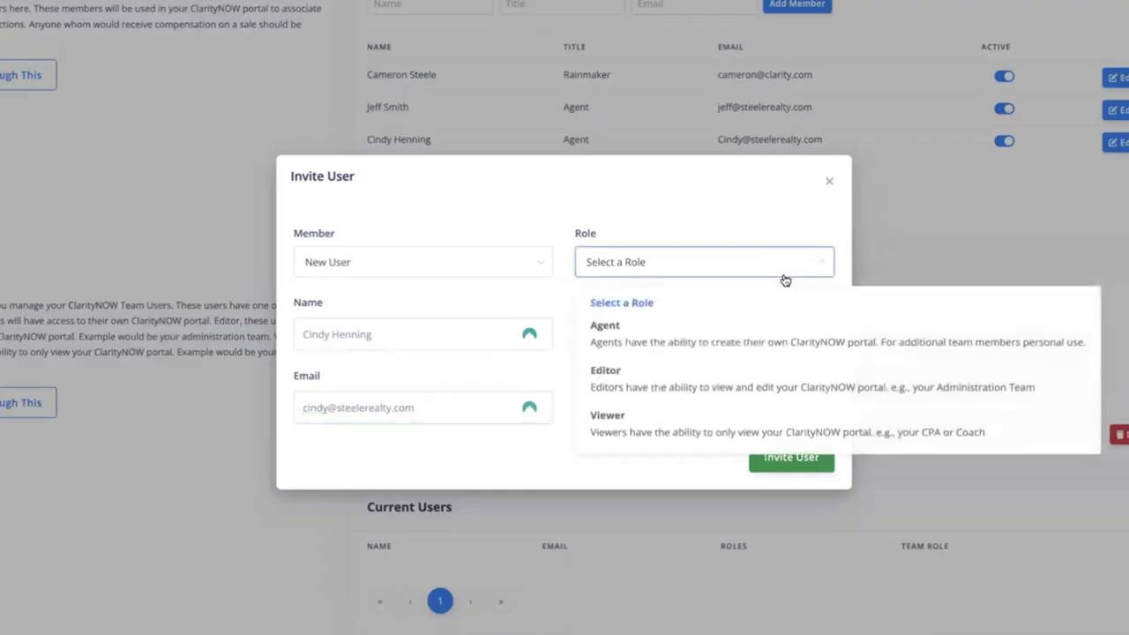
pyautogui.click(750, 332)
pyautogui.click(798, 471)
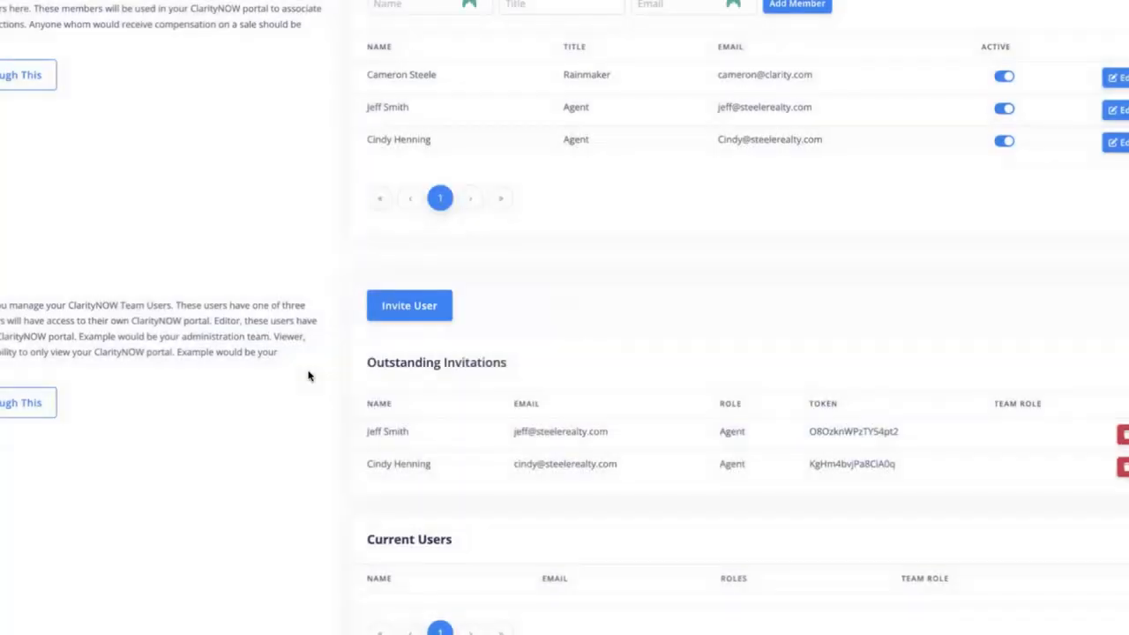
pyautogui.click(402, 307)
# - Keep New User as member type and enter the third invitee's name and e-mail
pyautogui.click(398, 267)
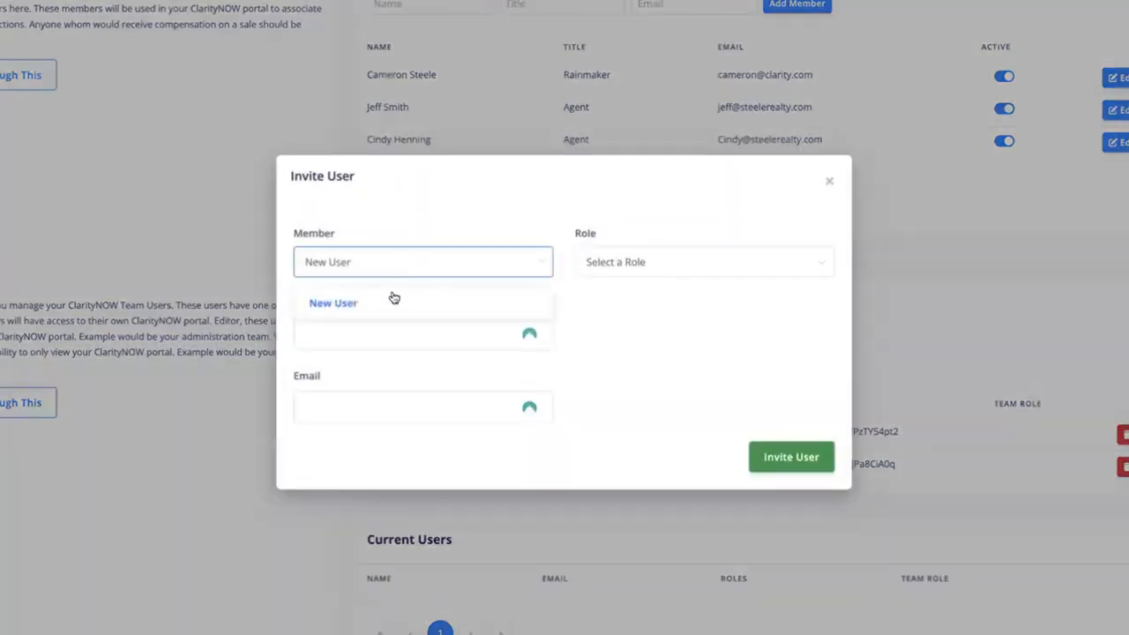
pyautogui.click(392, 301)
pyautogui.click(380, 327)
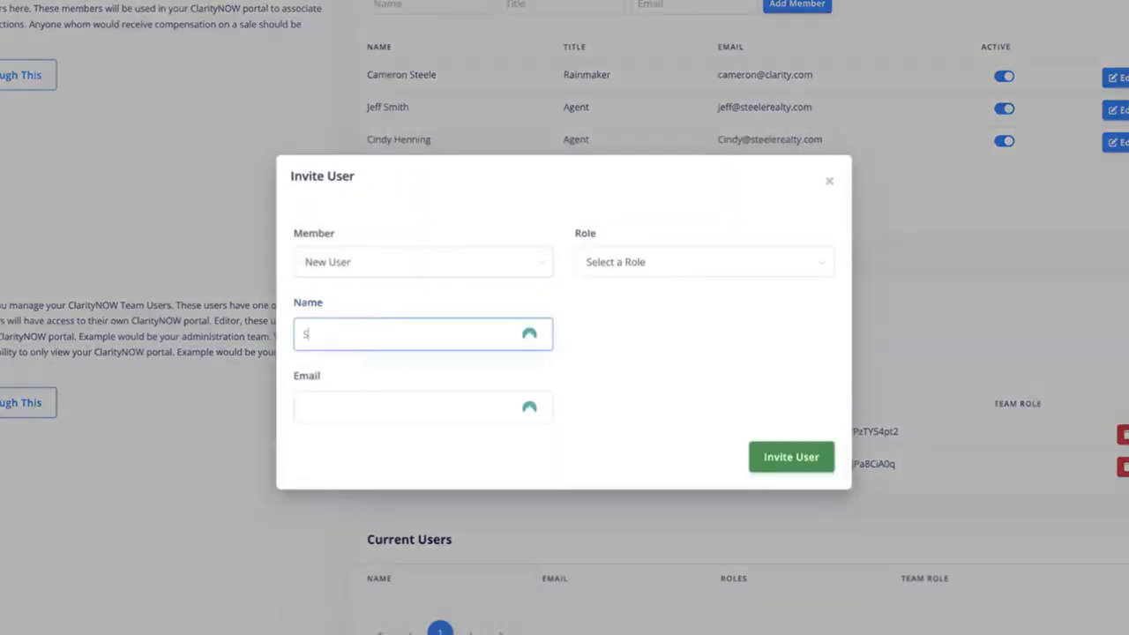
pyautogui.press('Tab')
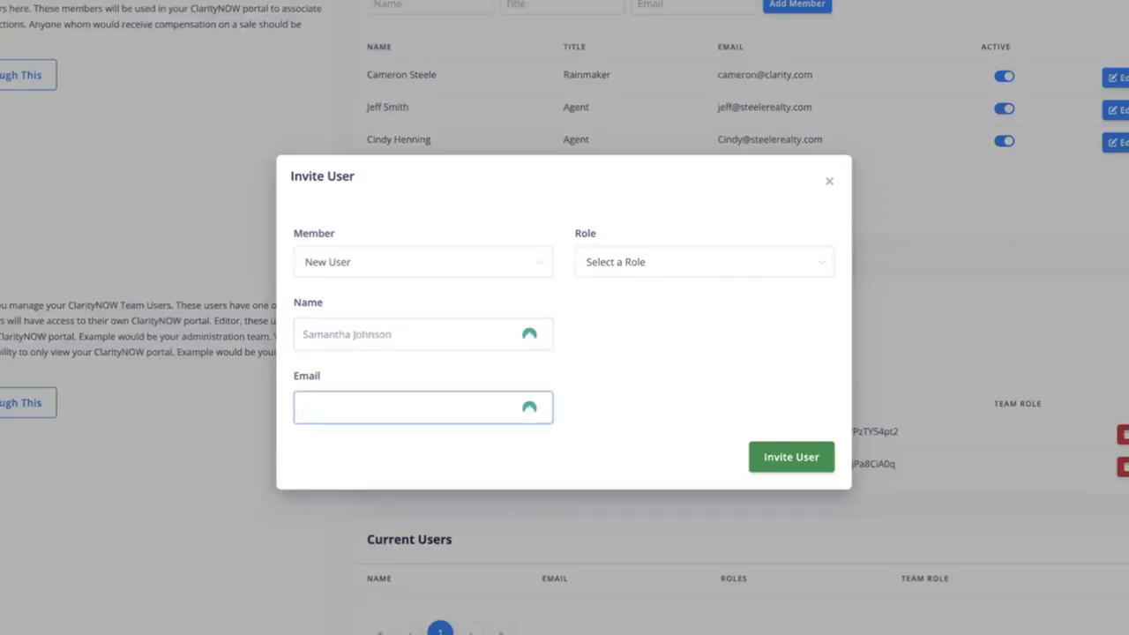
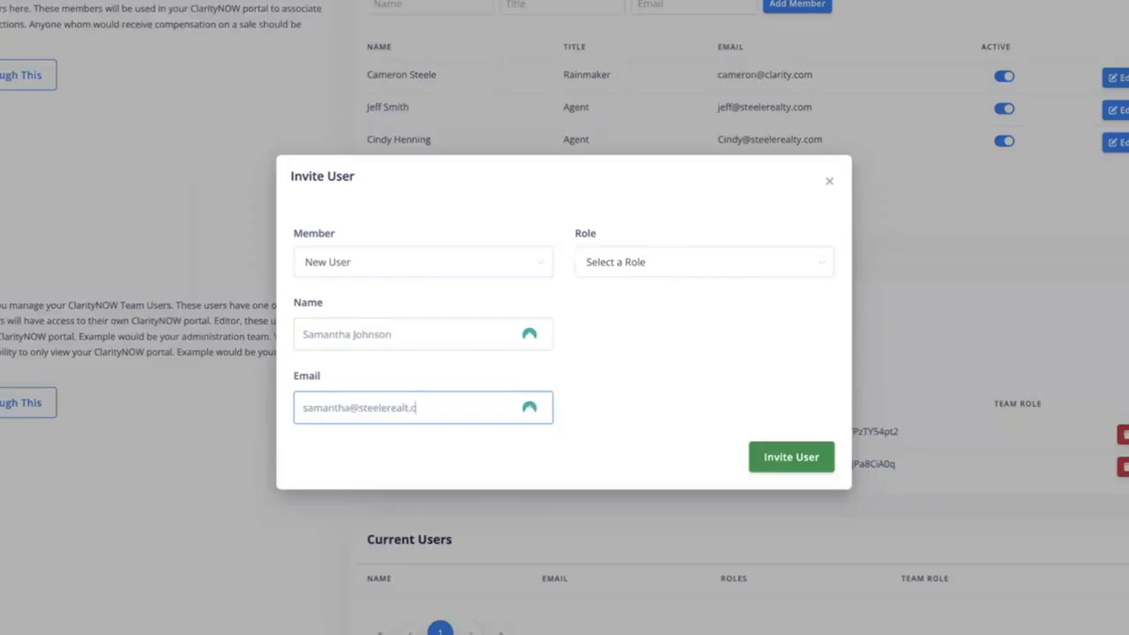
# - Set Role to Editor and Team Role to Admin, then send the invitation
pyautogui.click(718, 255)
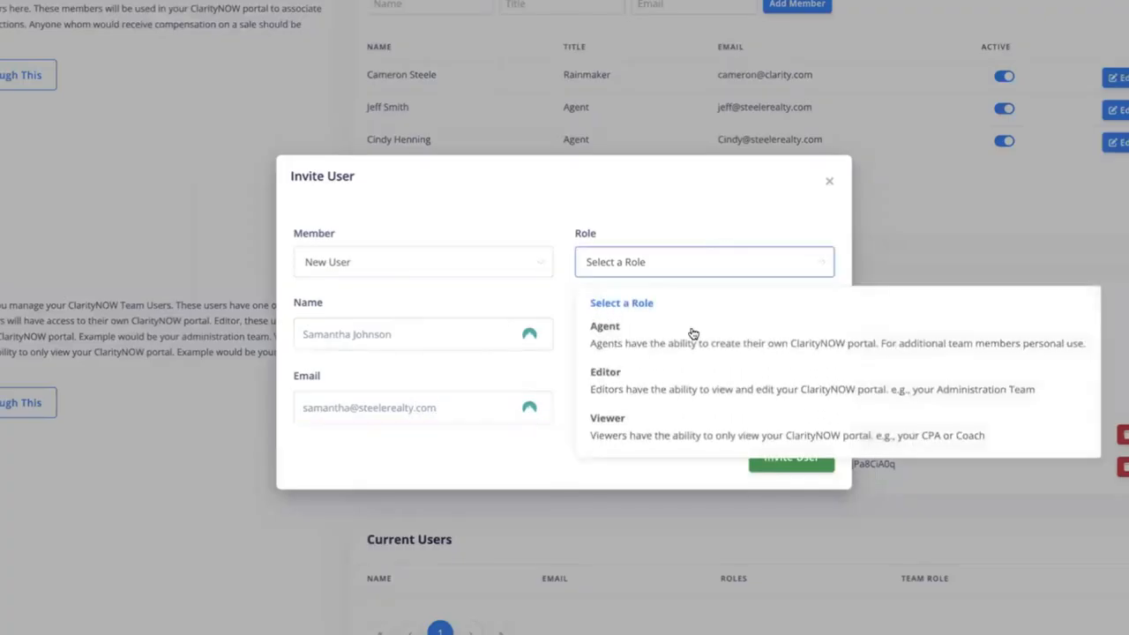
pyautogui.click(650, 389)
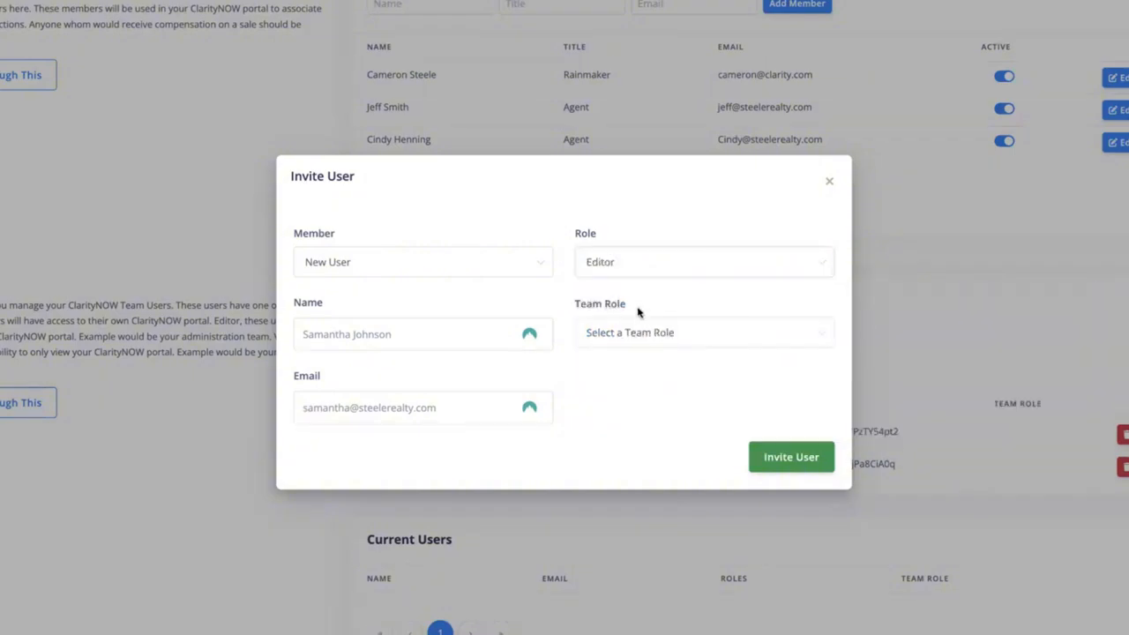
pyautogui.click(779, 340)
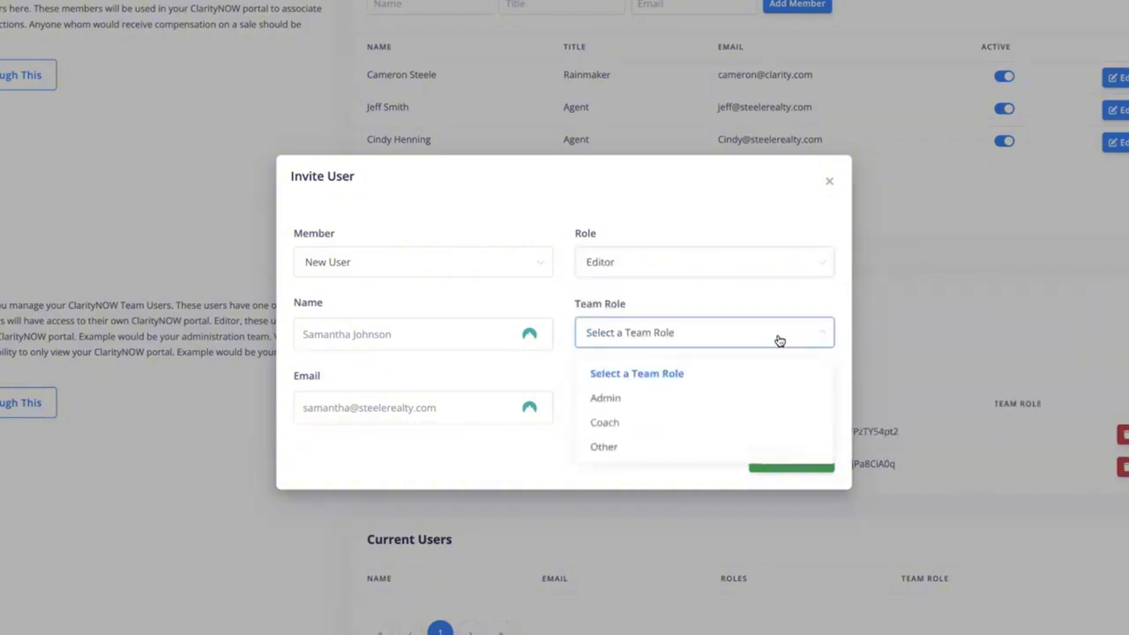
pyautogui.click(752, 402)
pyautogui.click(782, 456)
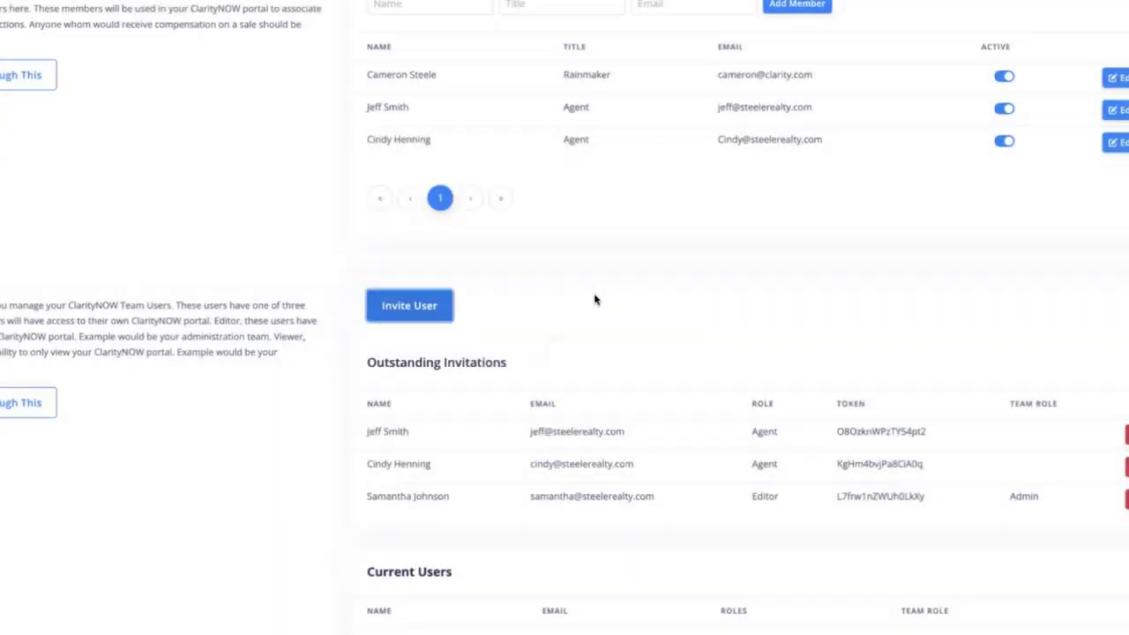
# - Start a new invitation with the coach's name and e-mail address
pyautogui.click(411, 310)
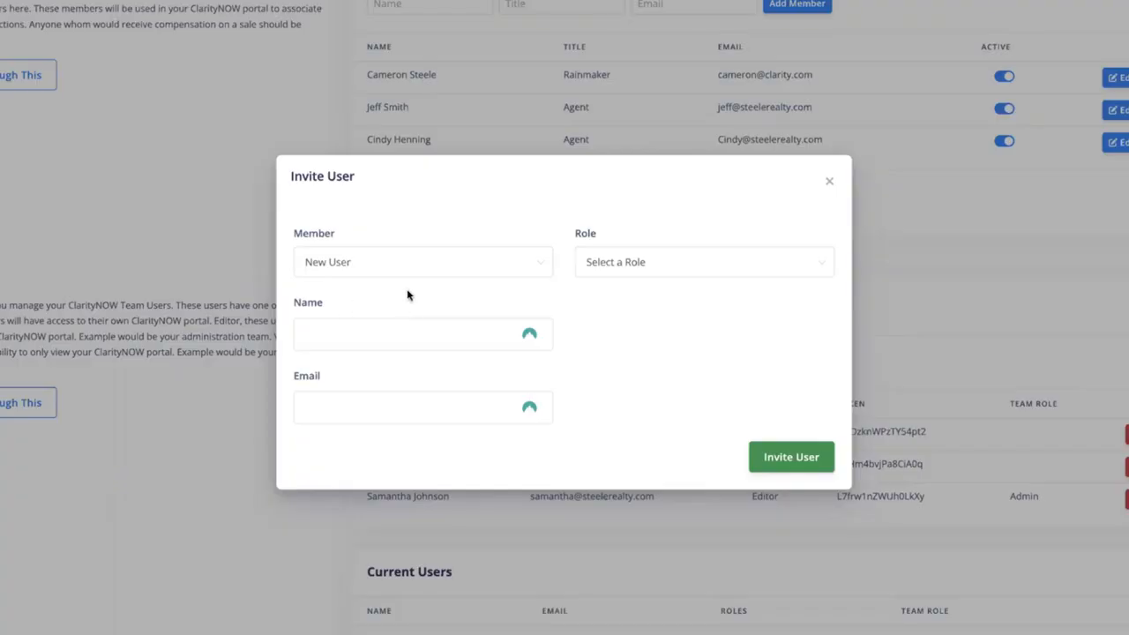
pyautogui.click(373, 331)
pyautogui.write('Coach')
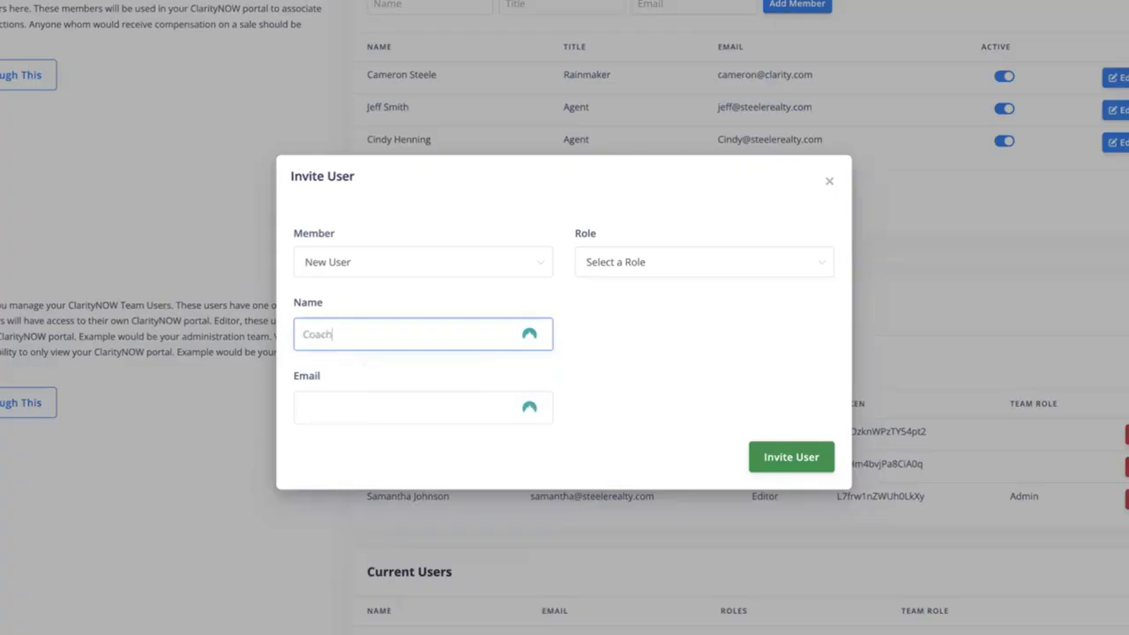
pyautogui.write(' Roger')
pyautogui.click(370, 412)
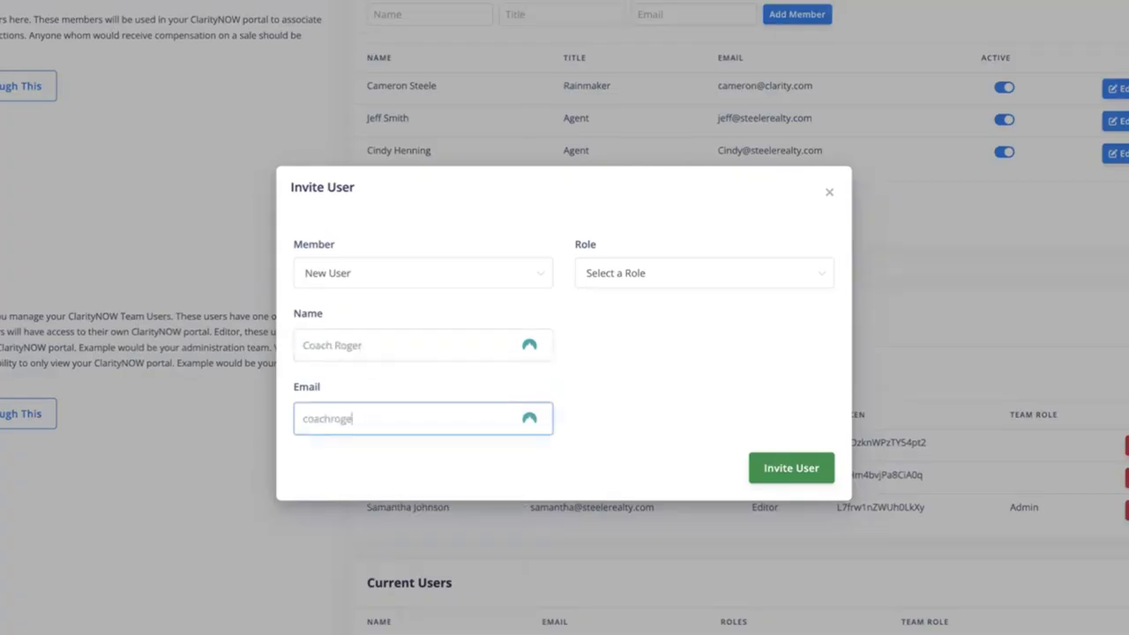
# - Set Role to Viewer and Team Role to Coach, then send the coach's invitation
pyautogui.click(677, 280)
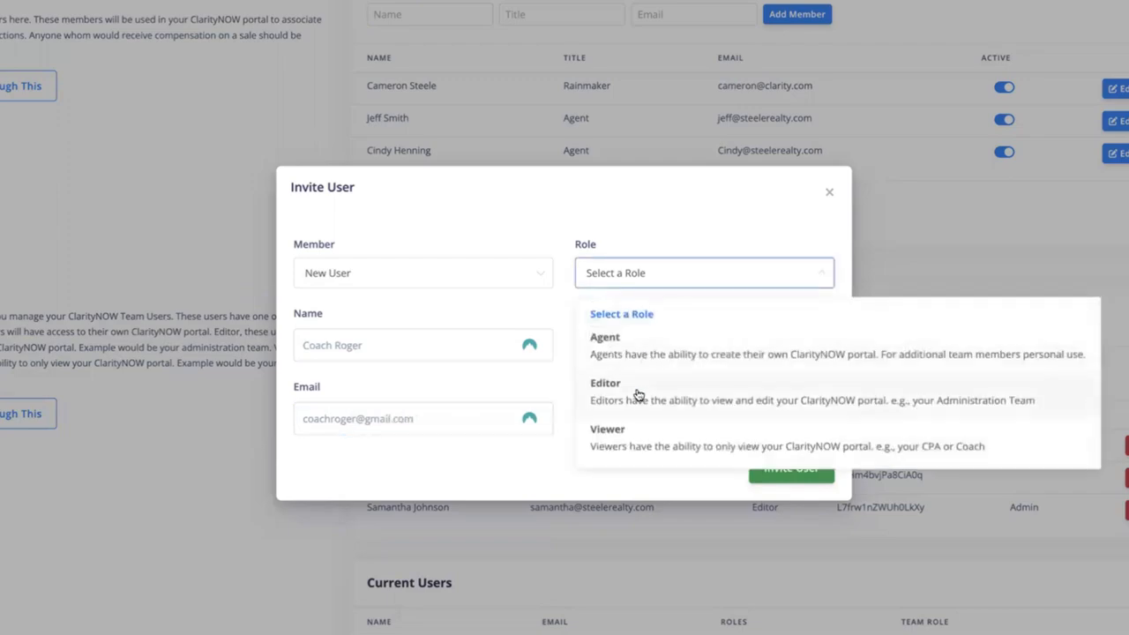
pyautogui.click(644, 439)
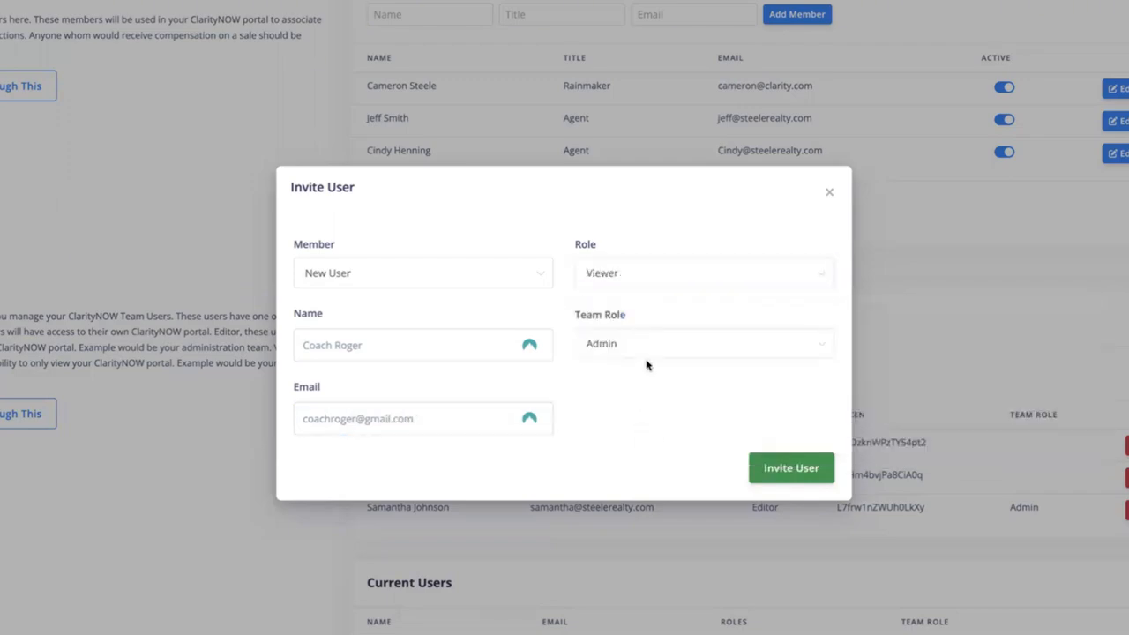
pyautogui.click(654, 353)
pyautogui.click(625, 434)
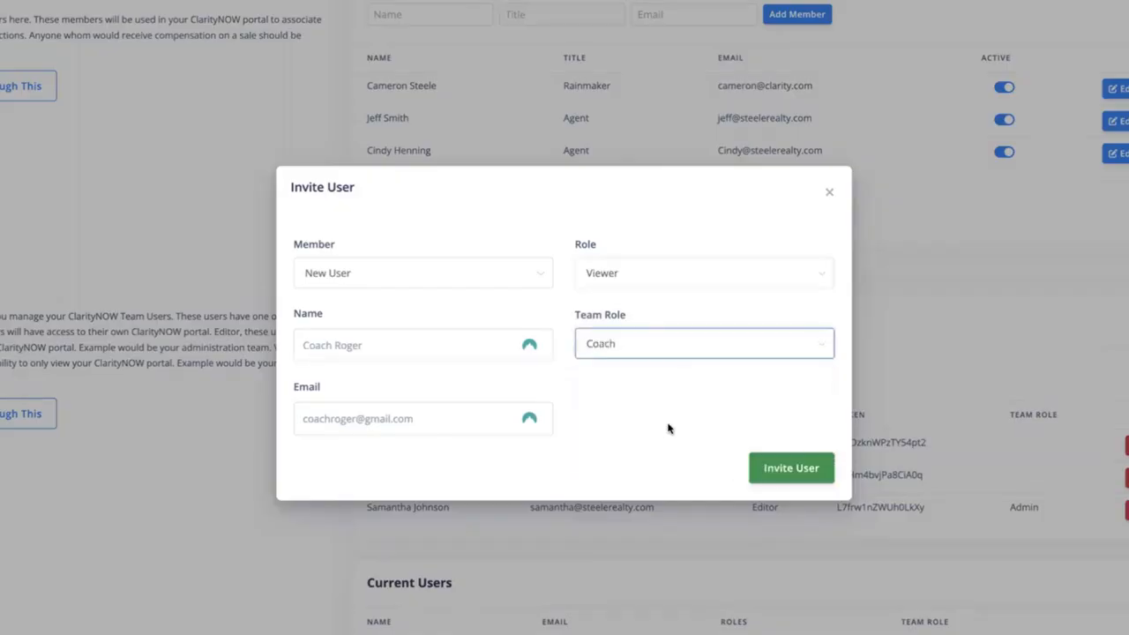
pyautogui.click(790, 470)
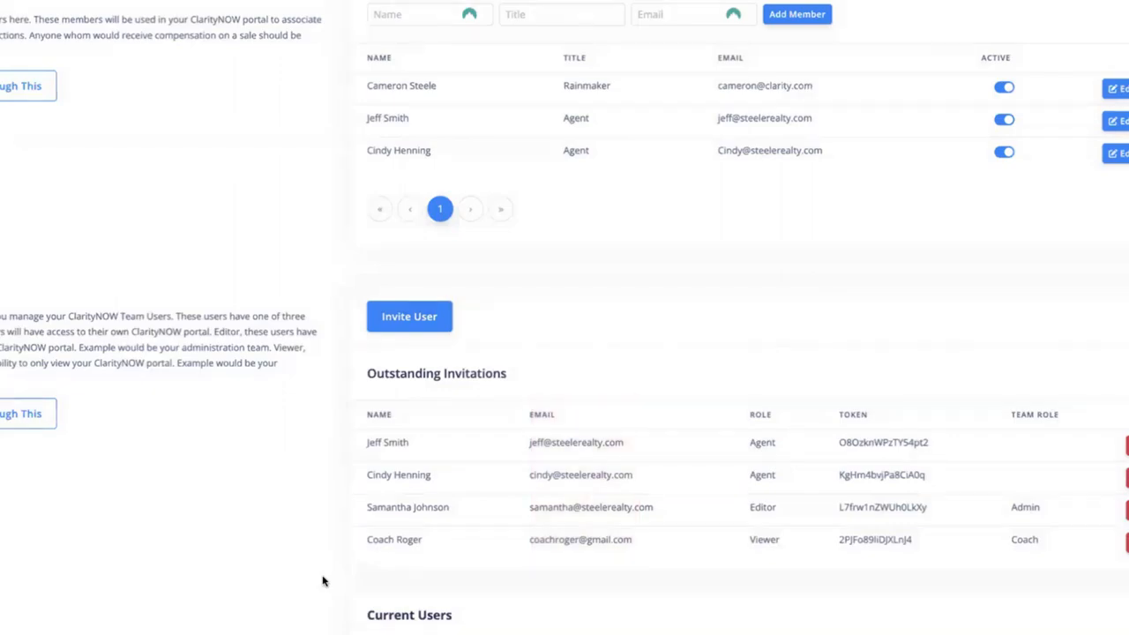
pyautogui.scroll(-2, 323, 581)
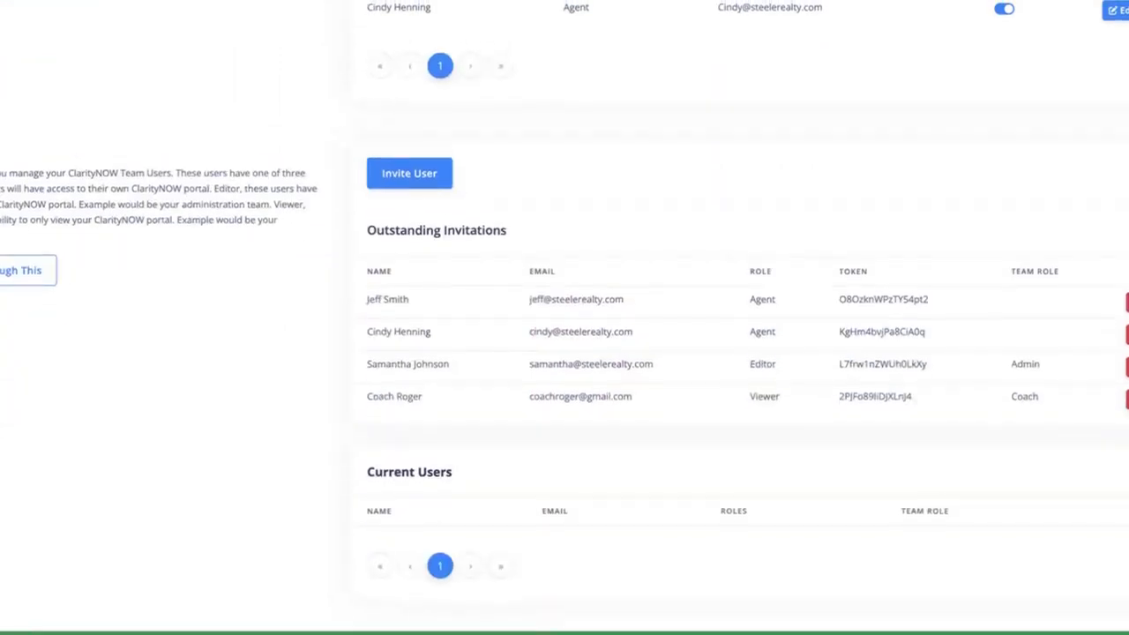
pyautogui.scroll(-1, 590, 441)
# - Finish onboarding and create a new Economic Model with the year kept at 2024
pyautogui.click(590, 553)
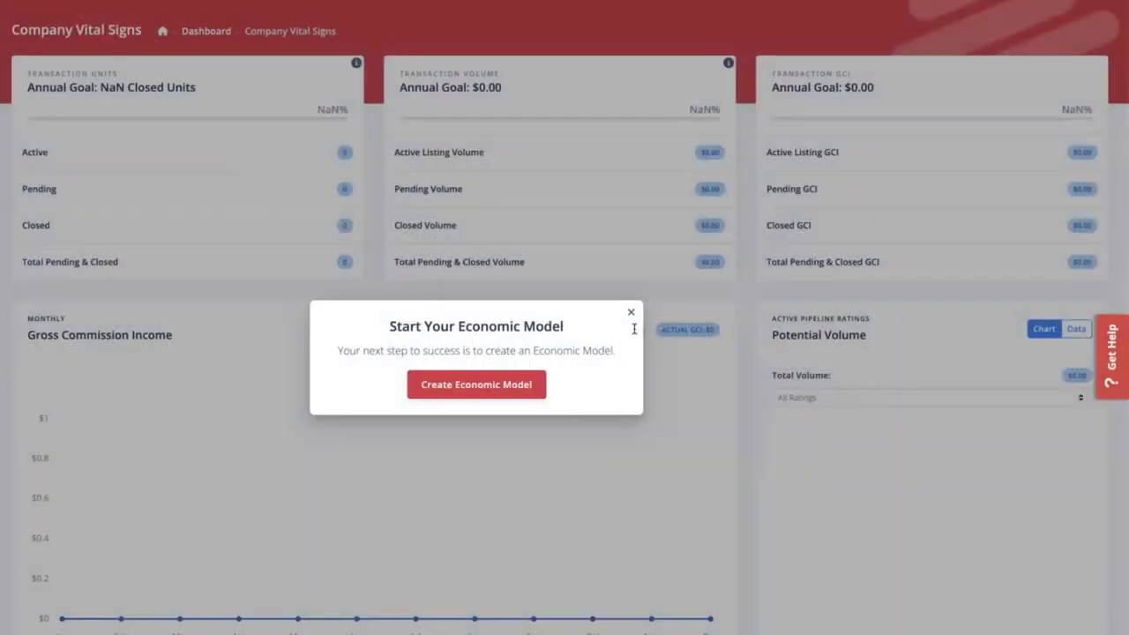
pyautogui.click(475, 385)
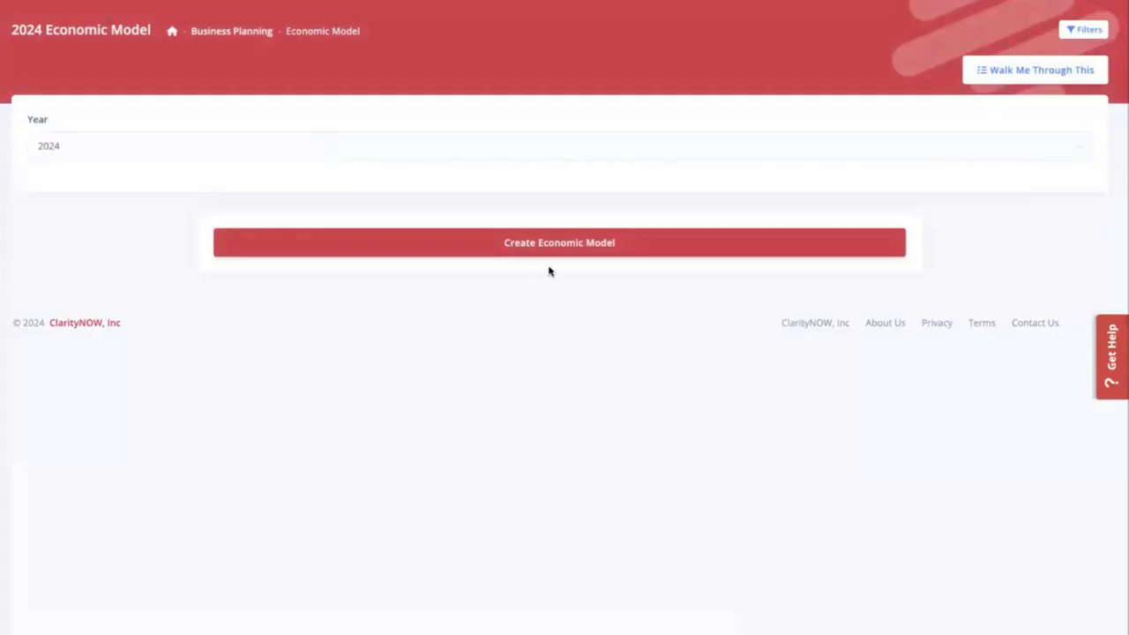
pyautogui.click(488, 147)
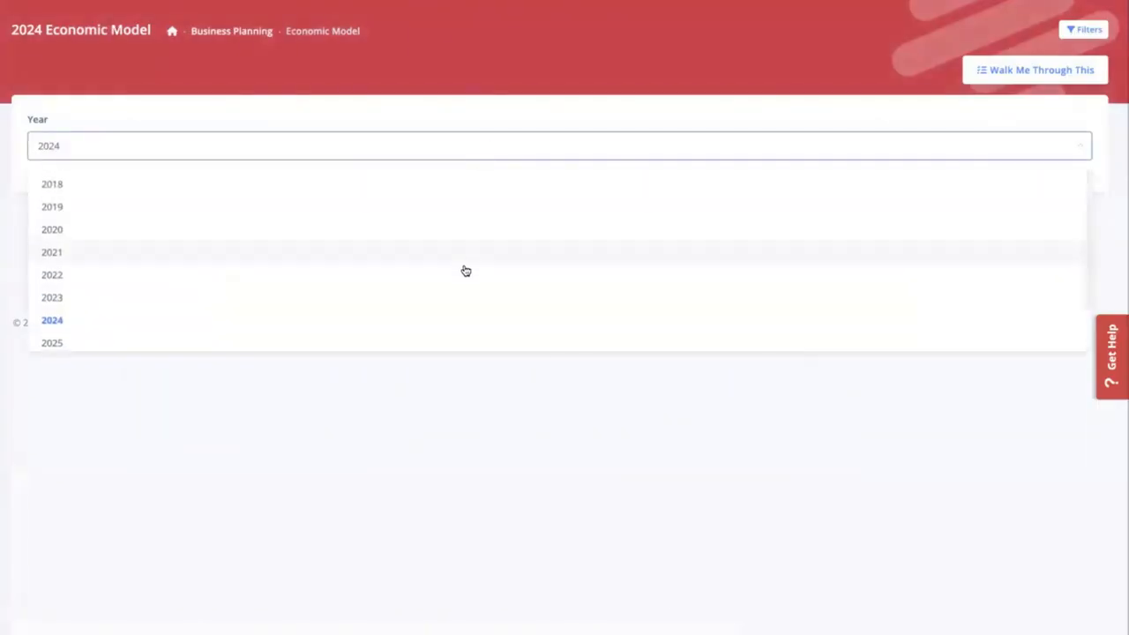
pyautogui.click(382, 326)
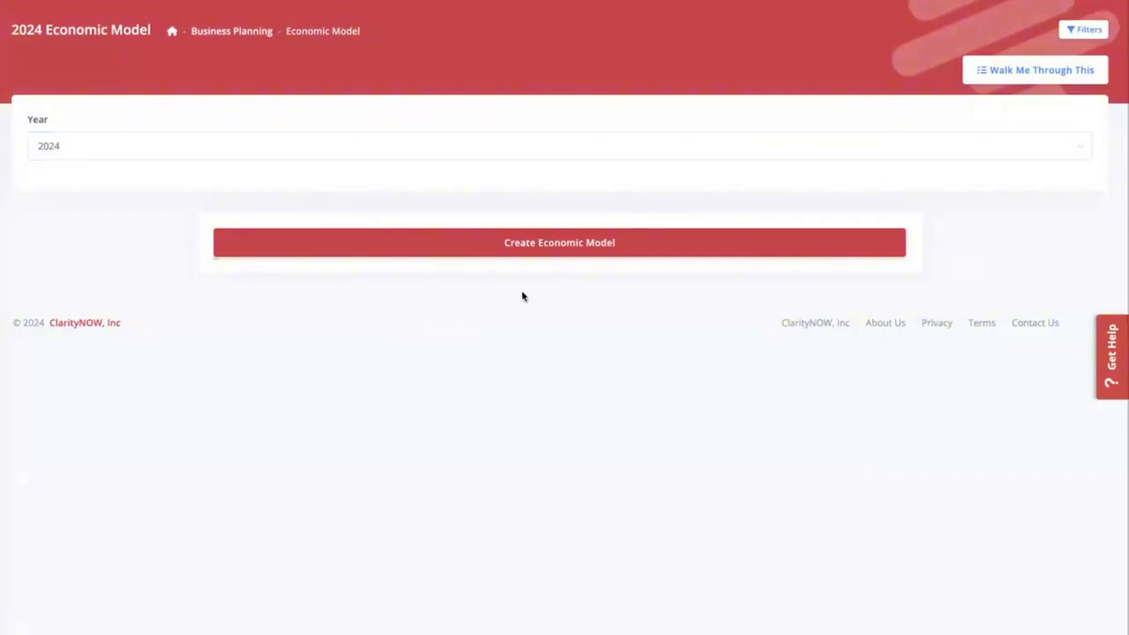
pyautogui.click(559, 243)
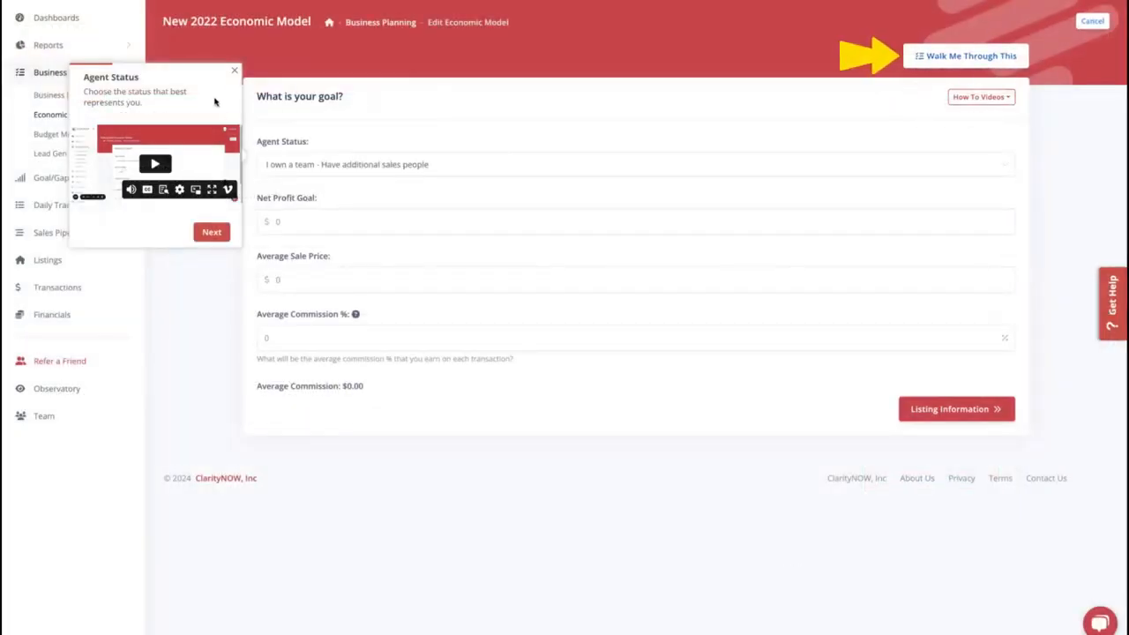
# - Step through and dismiss the goal form's walkthrough tips, then show the Agent Status options
pyautogui.click(211, 233)
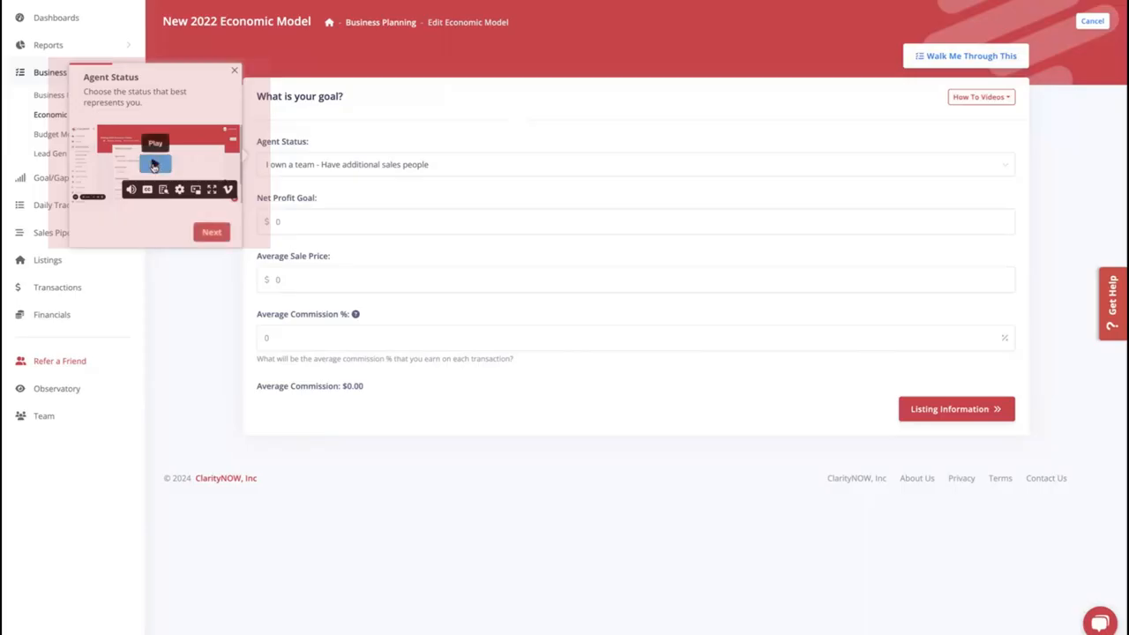
pyautogui.click(207, 229)
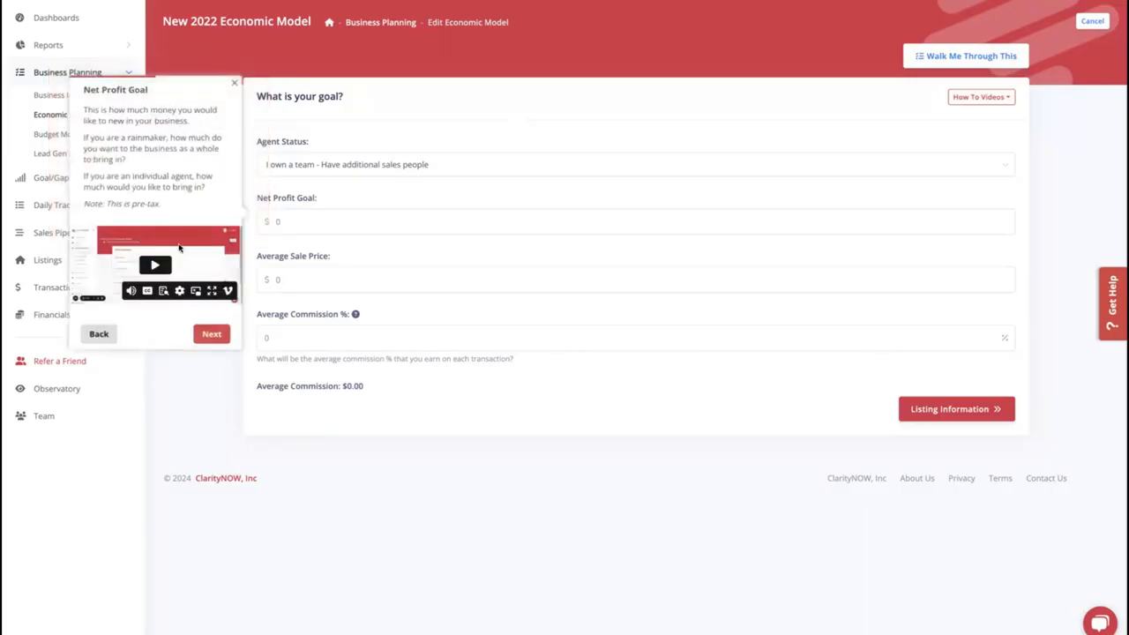
pyautogui.click(212, 333)
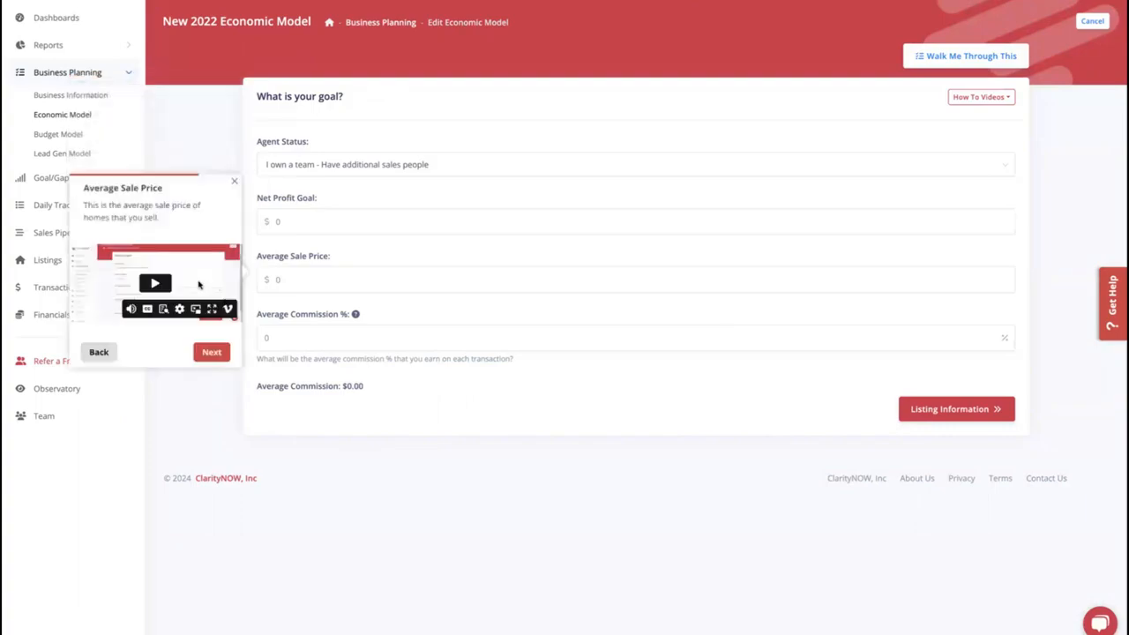
pyautogui.click(233, 182)
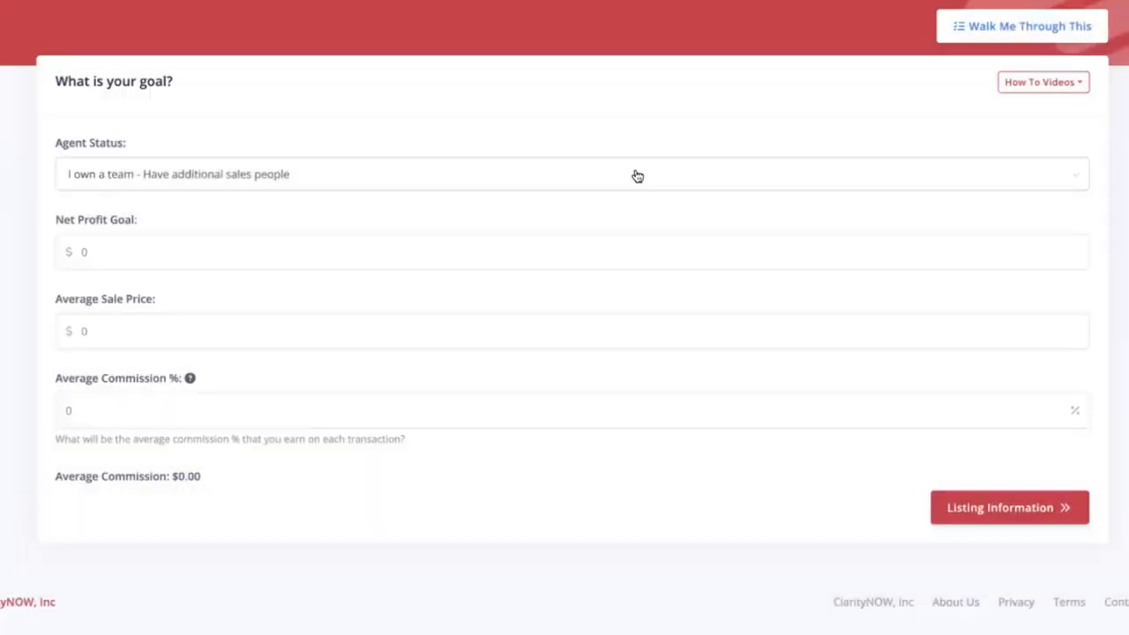
pyautogui.click(829, 168)
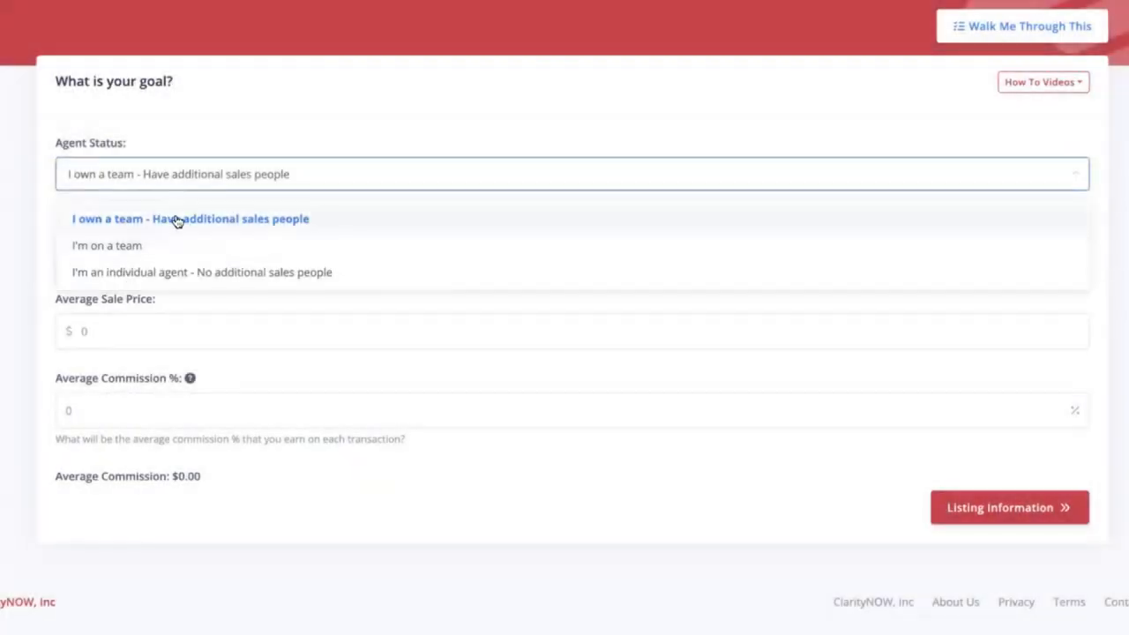
# - Keep the team owner status and set Net Profit Goal 300000 and Average Sale Price 275000
pyautogui.click(176, 219)
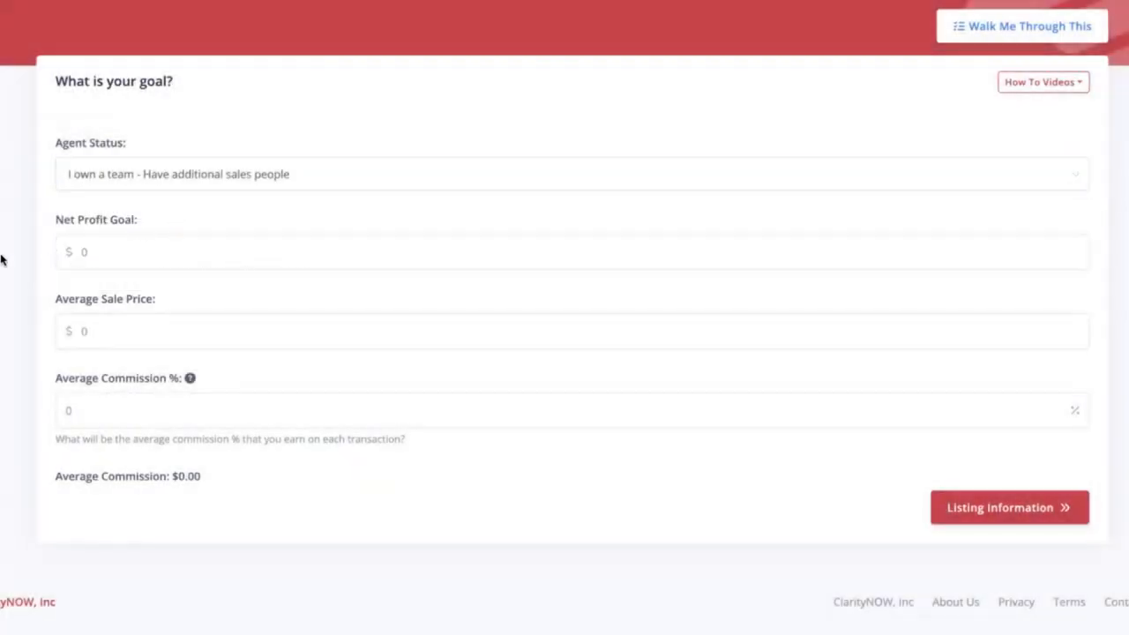
pyautogui.moveTo(55, 222); pyautogui.dragTo(167, 226)
pyautogui.click(120, 253)
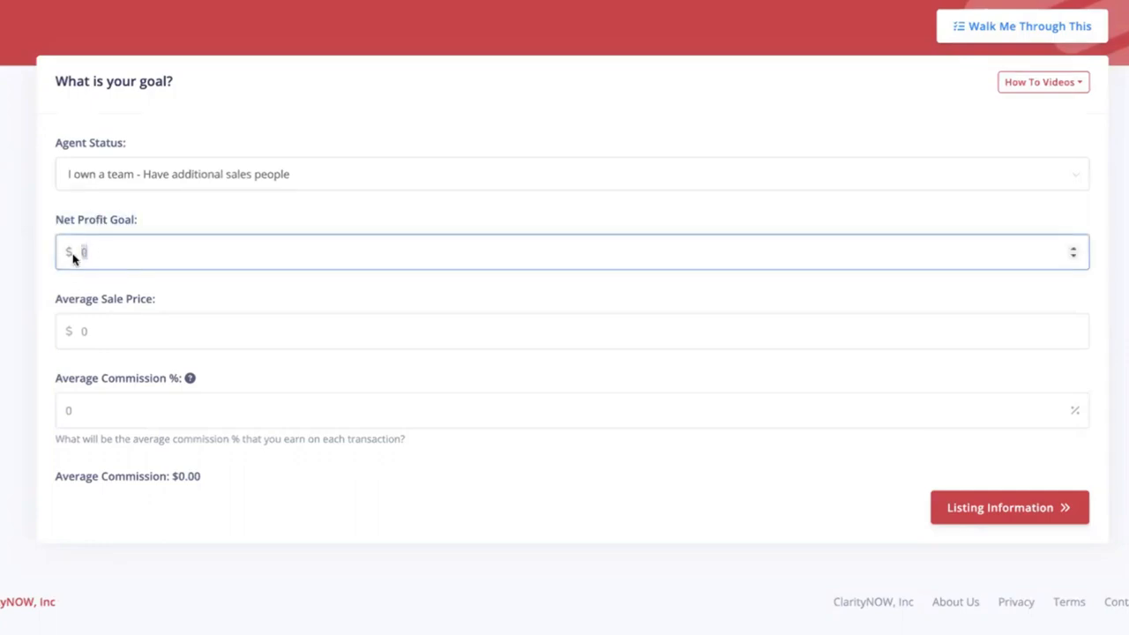
pyautogui.press('BackSpace')
pyautogui.write('300000')
pyautogui.click(62, 340)
pyautogui.write('275')
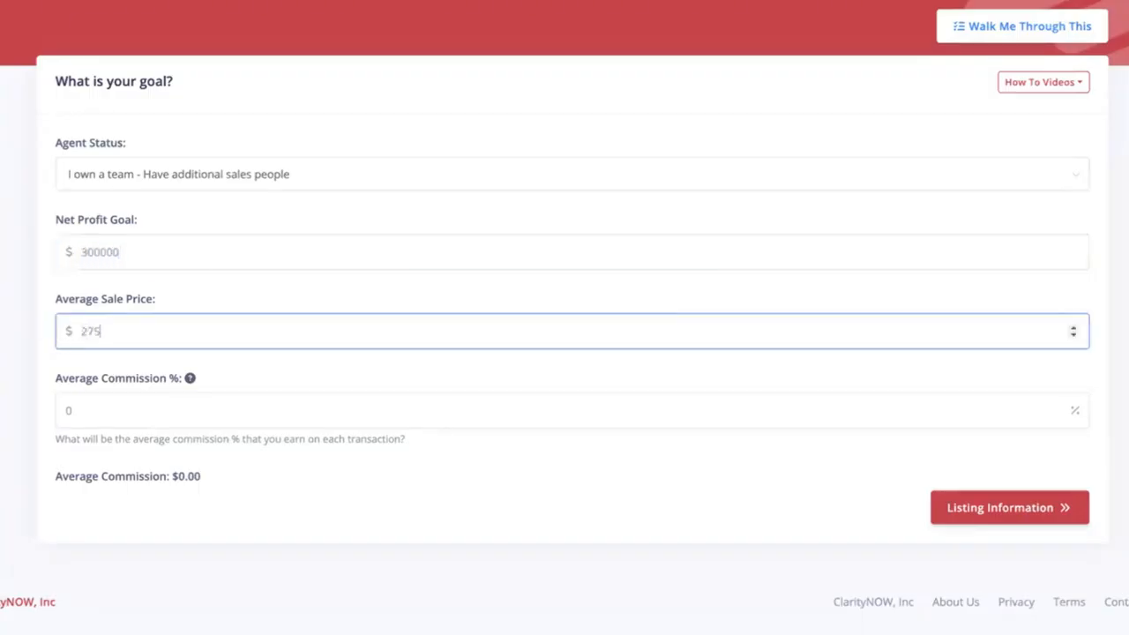
pyautogui.write('000')
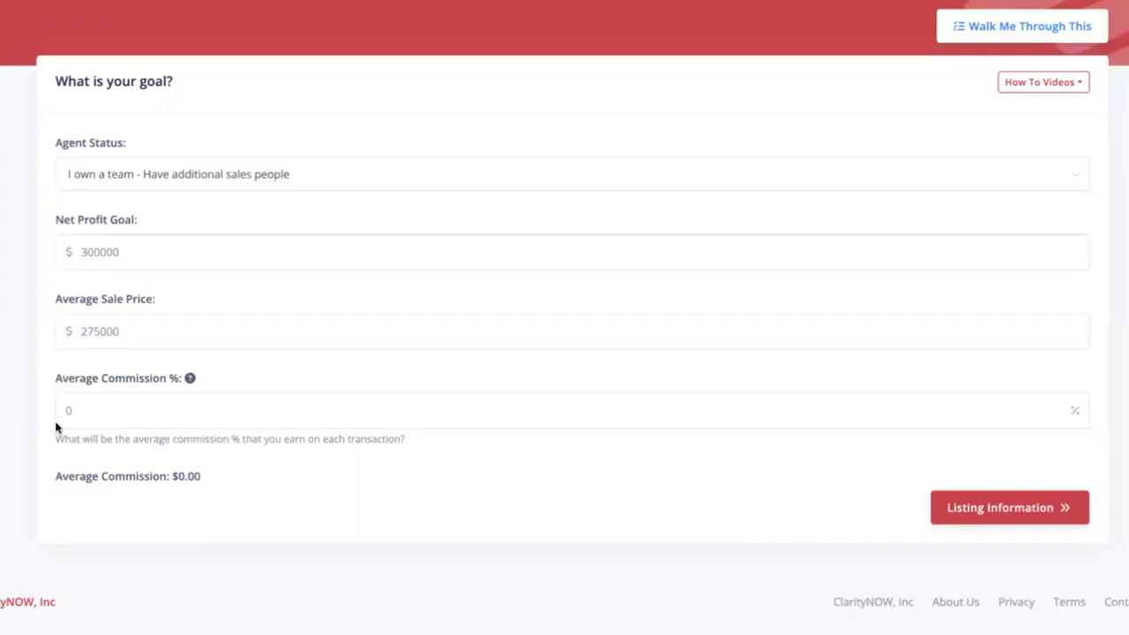
# - Set Average Commission to 2.75%, after briefly trying .025, giving a $7,562.50 average commission
pyautogui.click(56, 420)
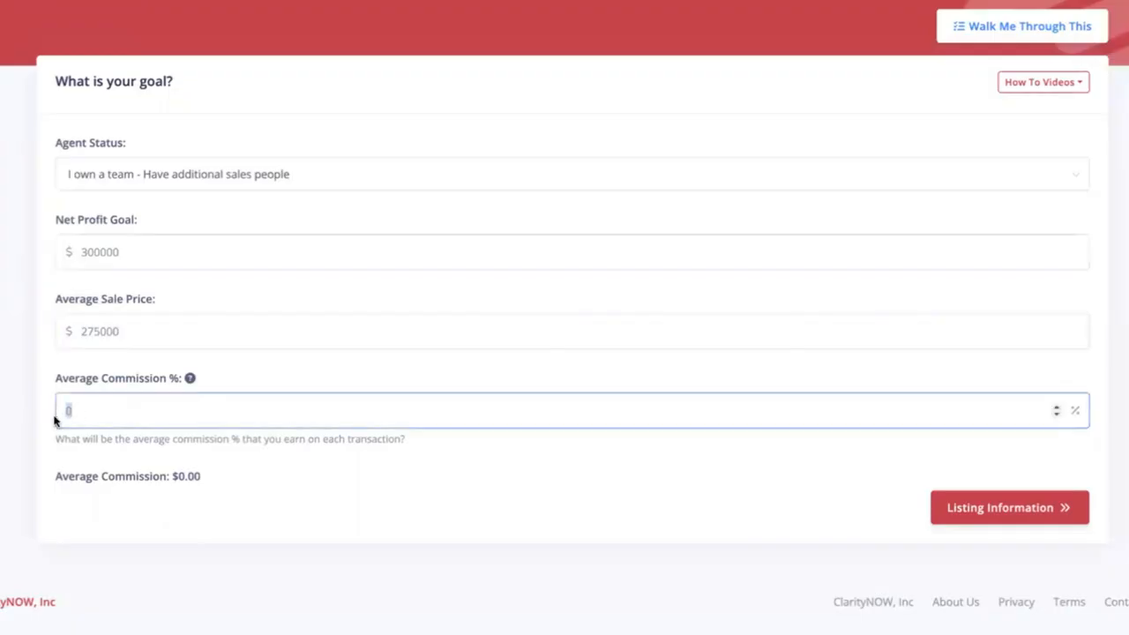
pyautogui.write('2.75')
pyautogui.click(2, 431)
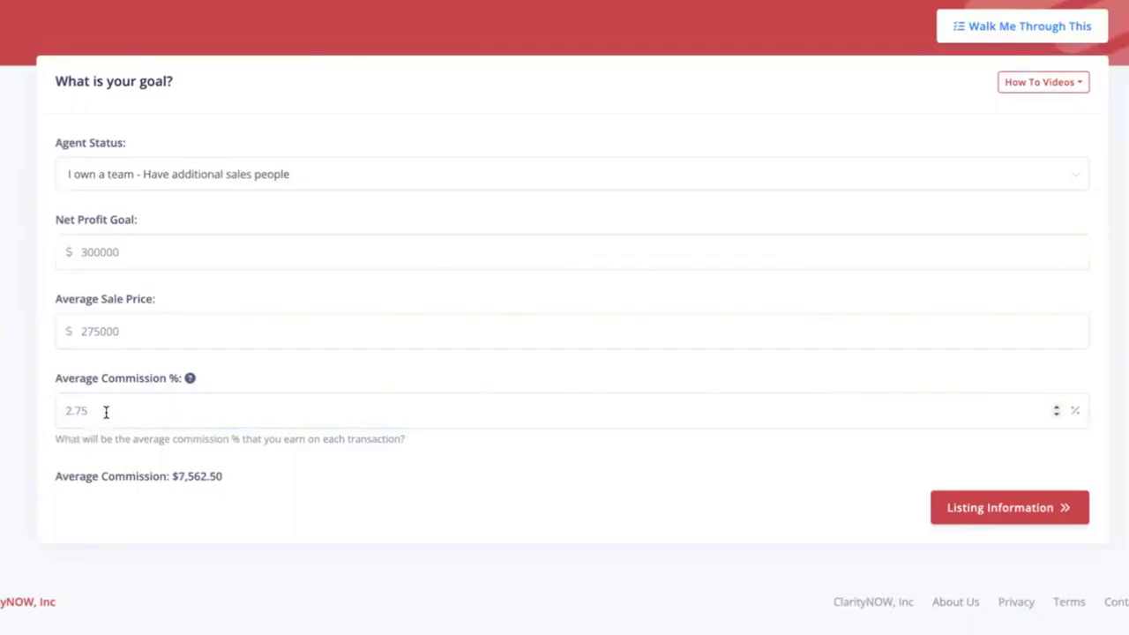
pyautogui.moveTo(106, 411); pyautogui.dragTo(53, 416)
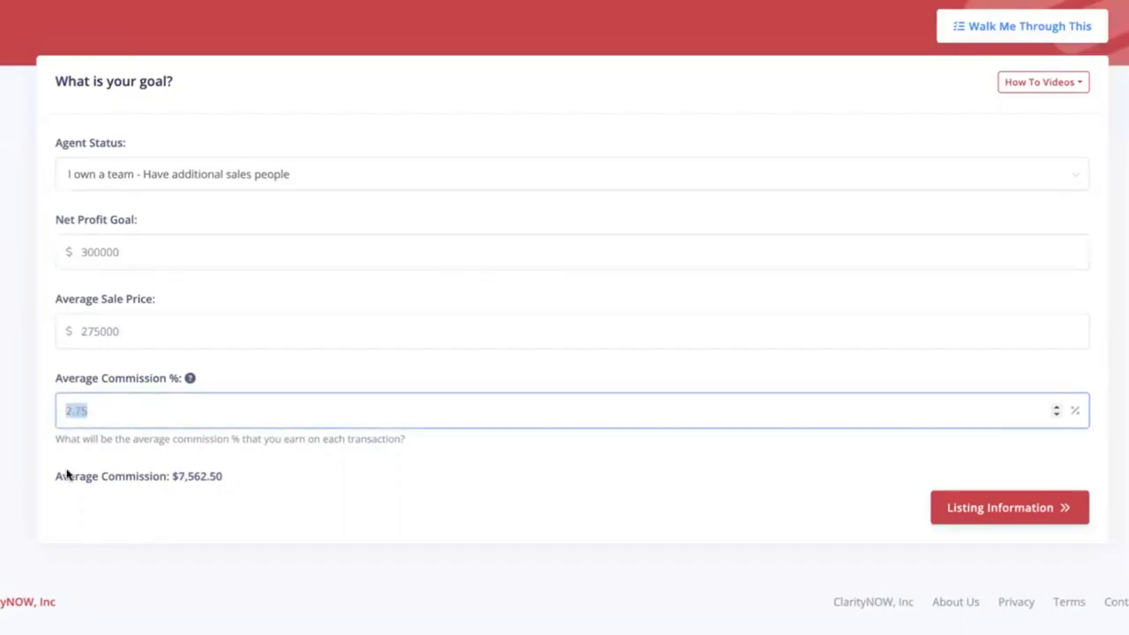
pyautogui.write('.025')
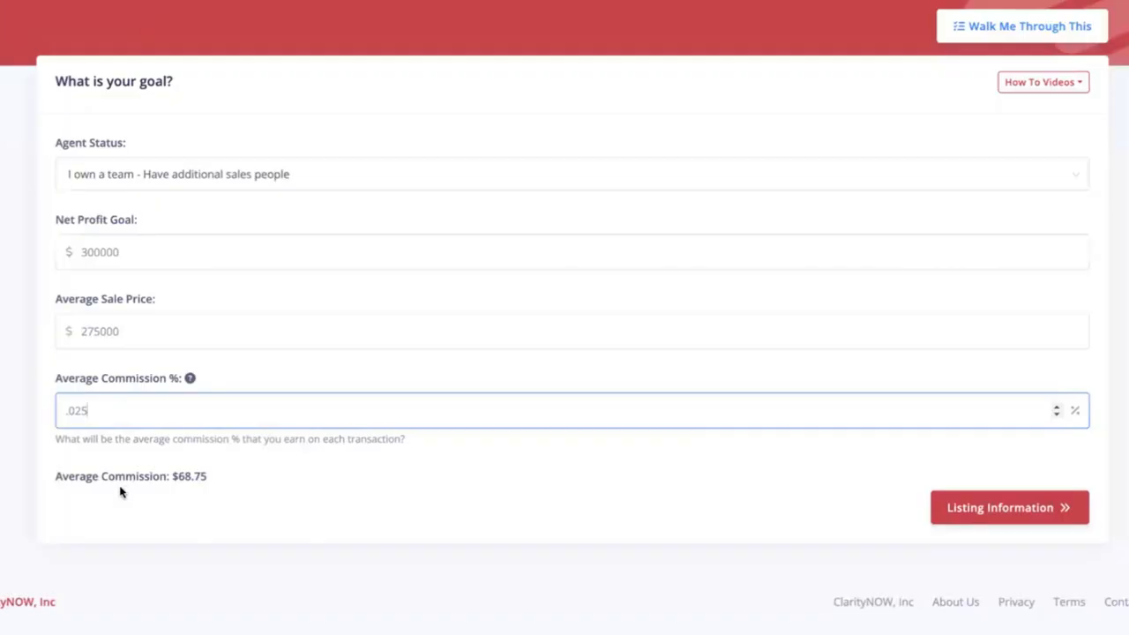
pyautogui.moveTo(222, 482); pyautogui.dragTo(171, 479)
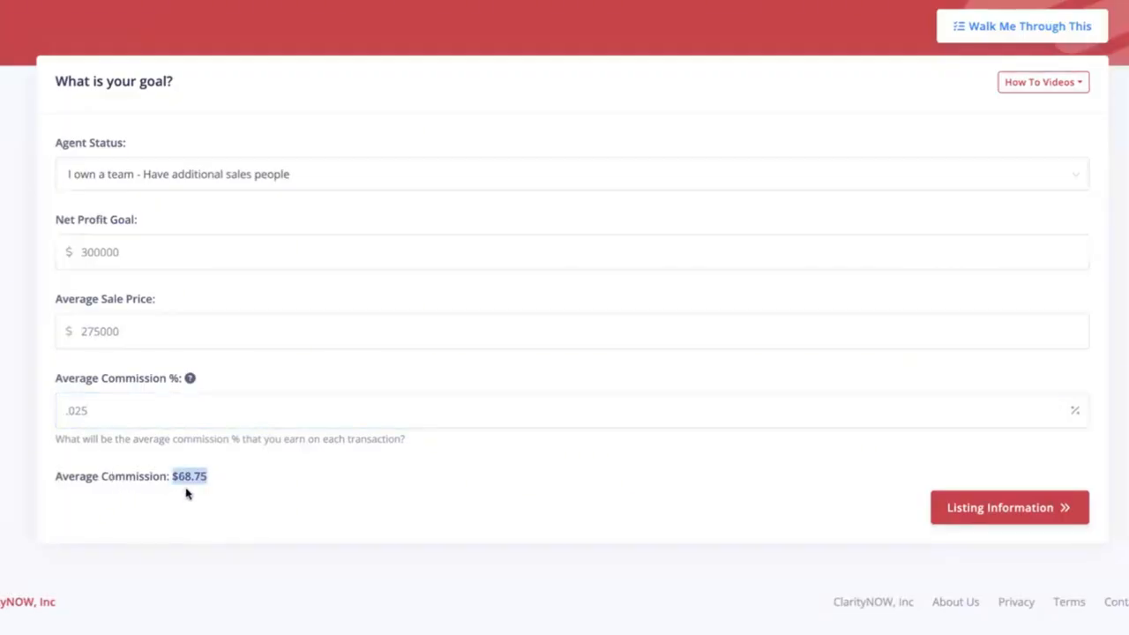
pyautogui.click(186, 493)
pyautogui.moveTo(89, 409); pyautogui.dragTo(39, 411)
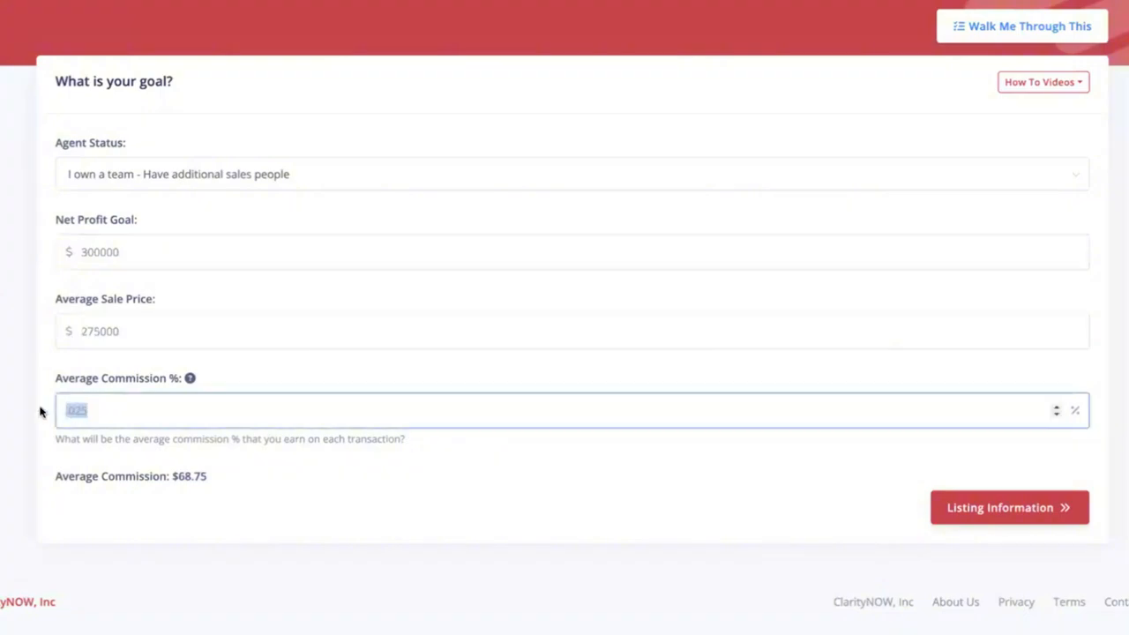
pyautogui.write('2.75')
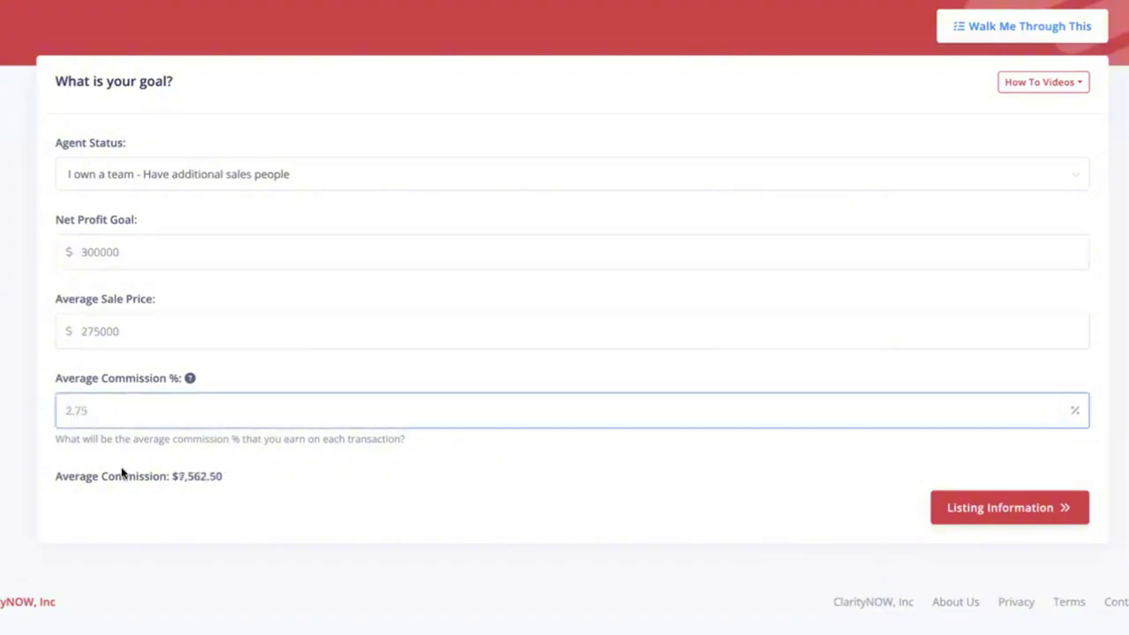
pyautogui.click(189, 493)
pyautogui.moveTo(234, 481); pyautogui.dragTo(171, 486)
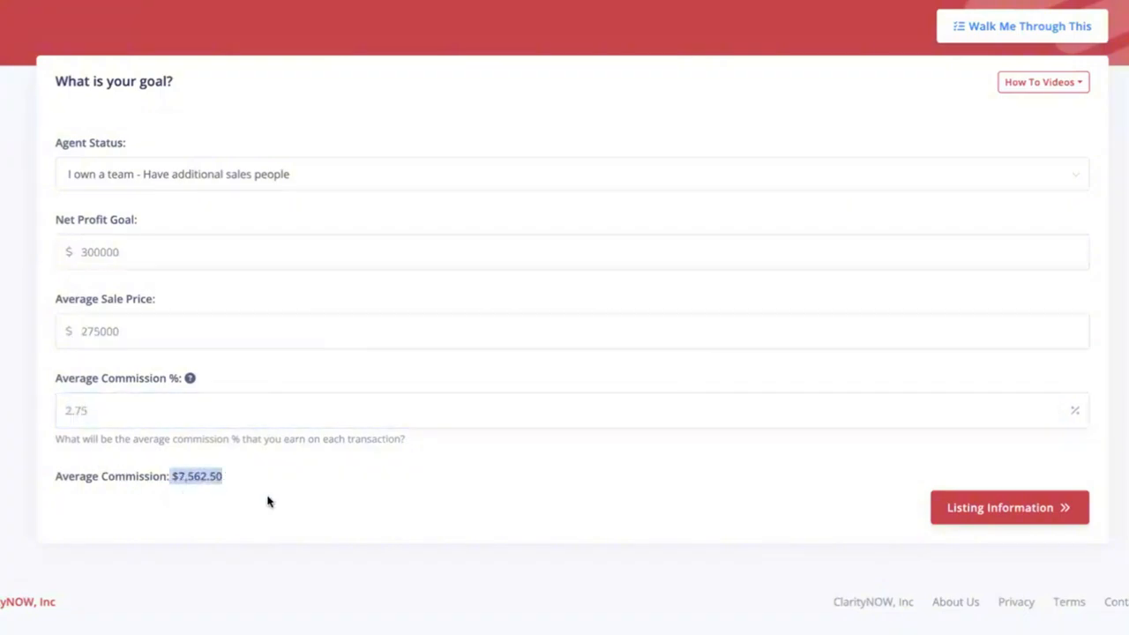
pyautogui.click(275, 488)
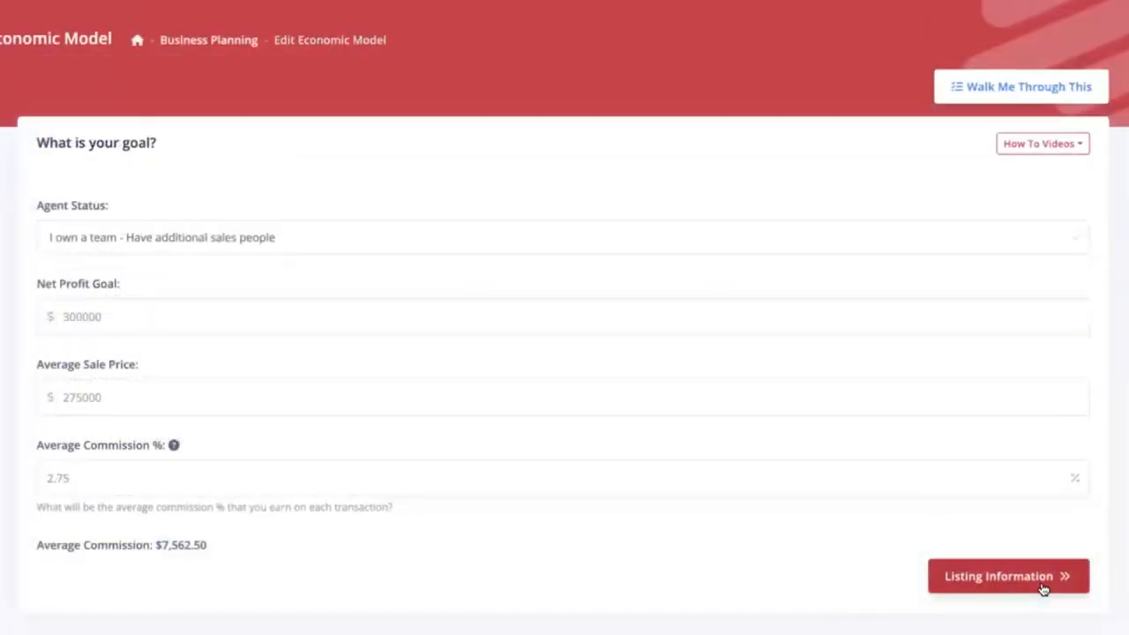
pyautogui.click(973, 584)
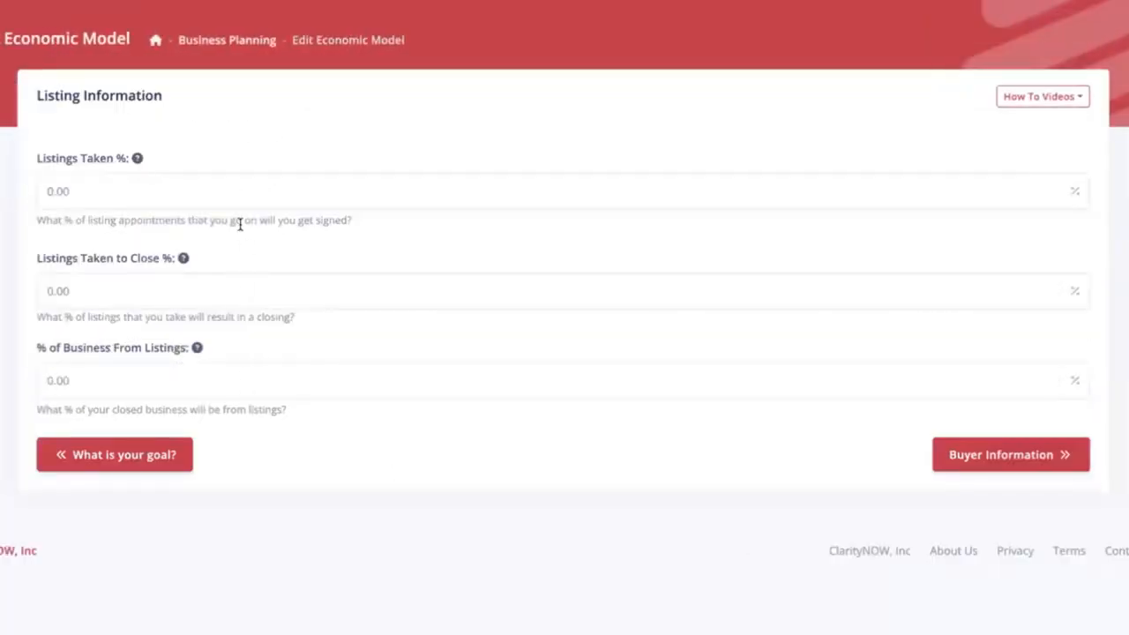
# - Set Listings Taken % and Listings Taken to Close % to 85 each
pyautogui.moveTo(139, 159)
pyautogui.moveTo(70, 191); pyautogui.dragTo(33, 198)
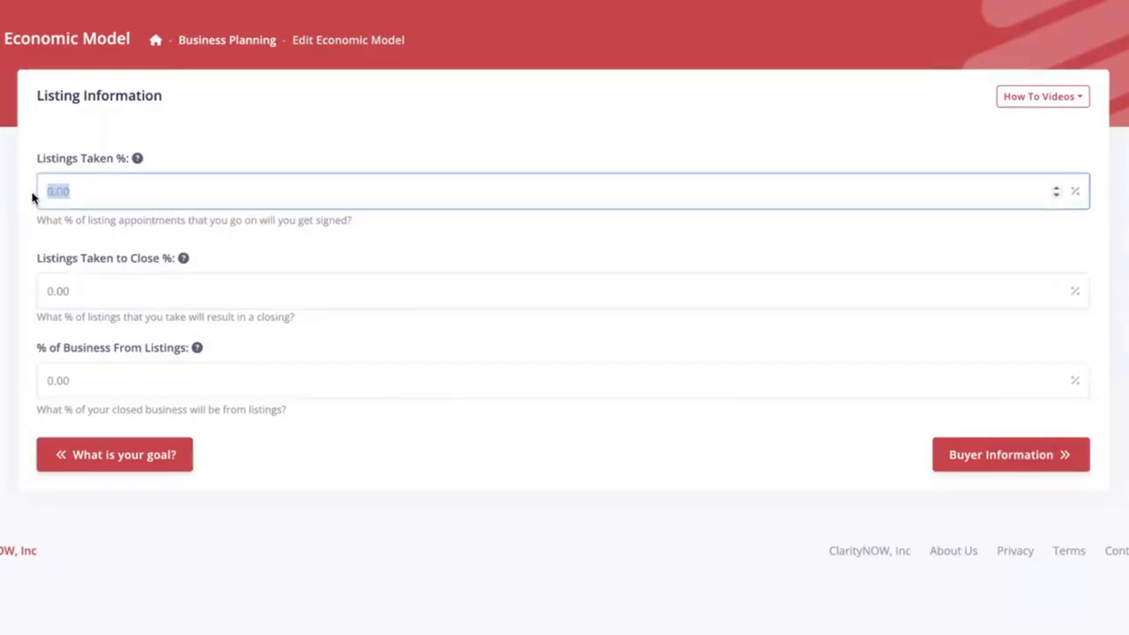
pyautogui.write('85')
pyautogui.click(25, 209)
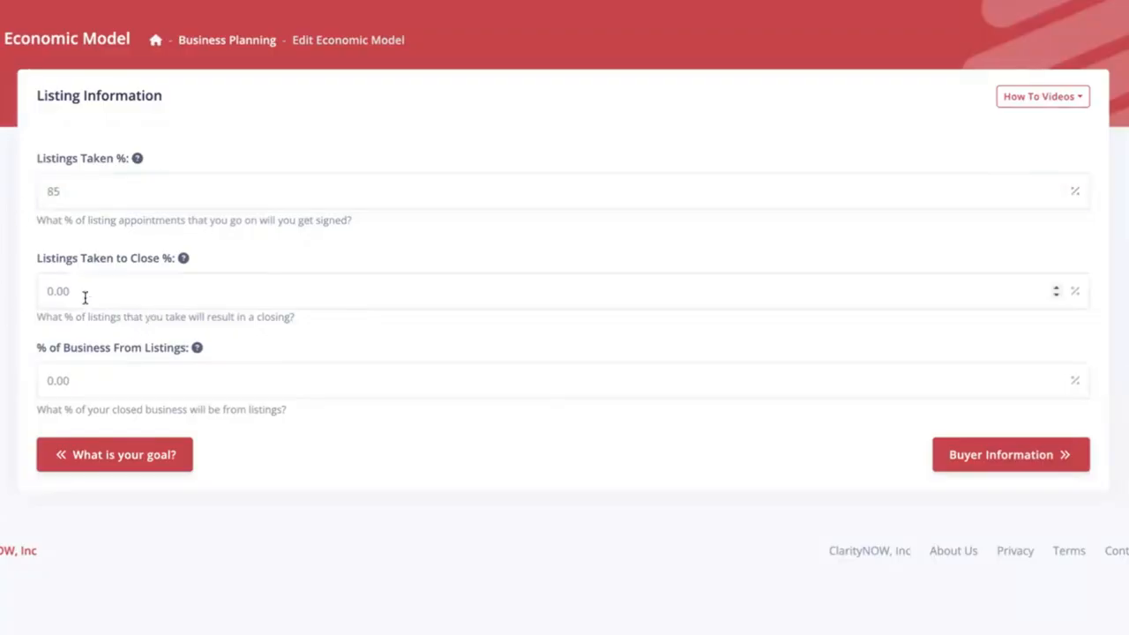
pyautogui.click(55, 296)
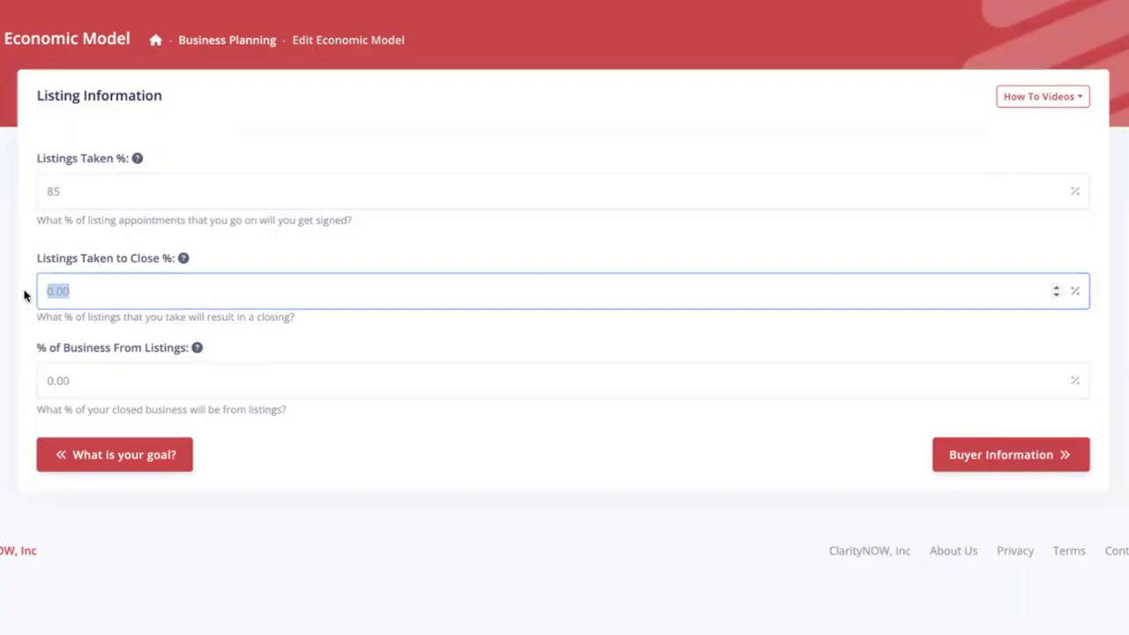
pyautogui.write('85')
pyautogui.press('Tab')
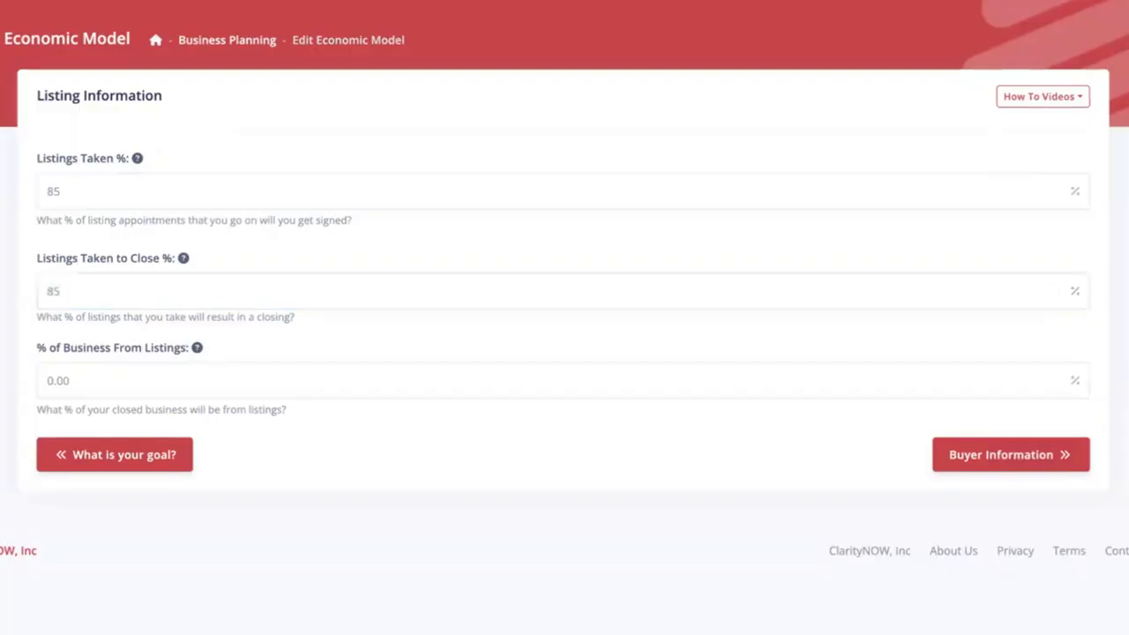
# - Set business from listings to 40% and continue to Buyer Information
pyautogui.press('Tab')
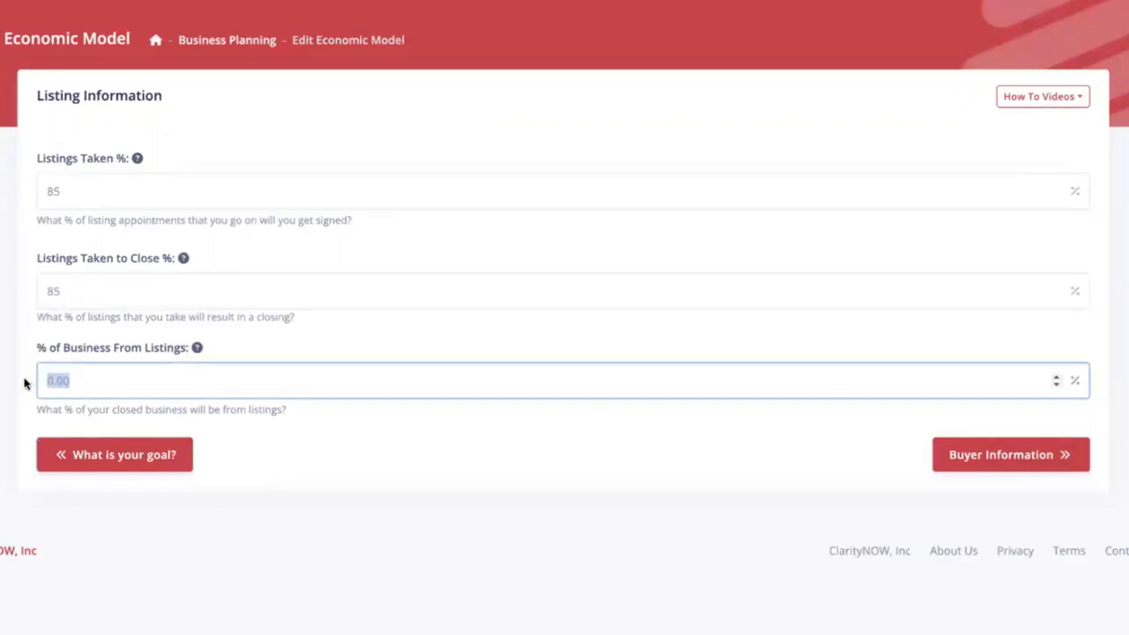
pyautogui.write('40')
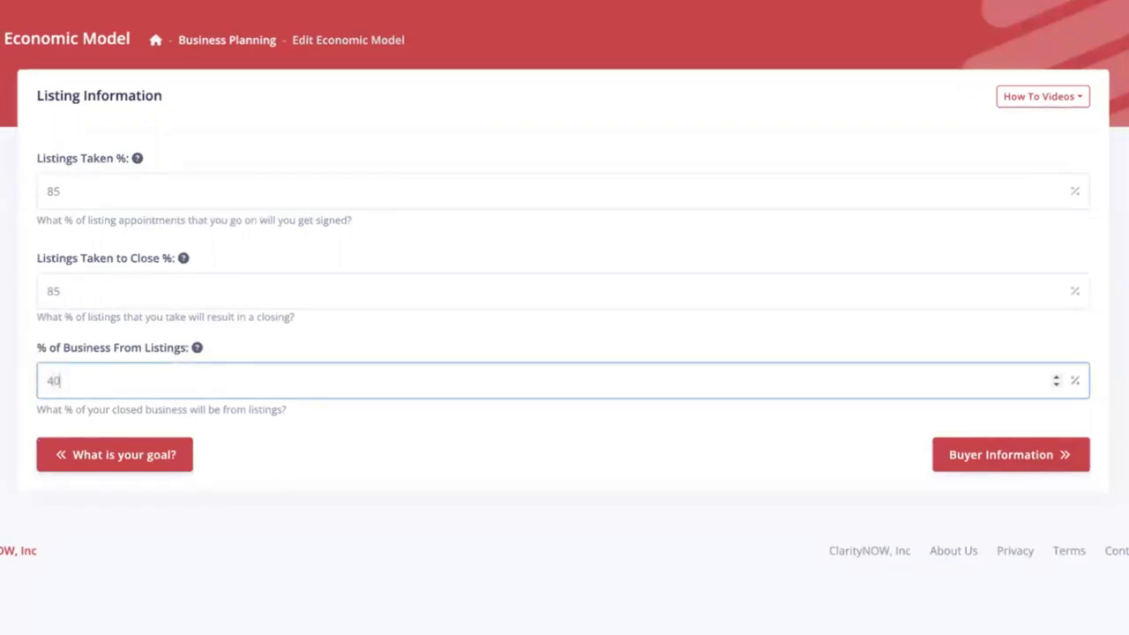
pyautogui.click(543, 424)
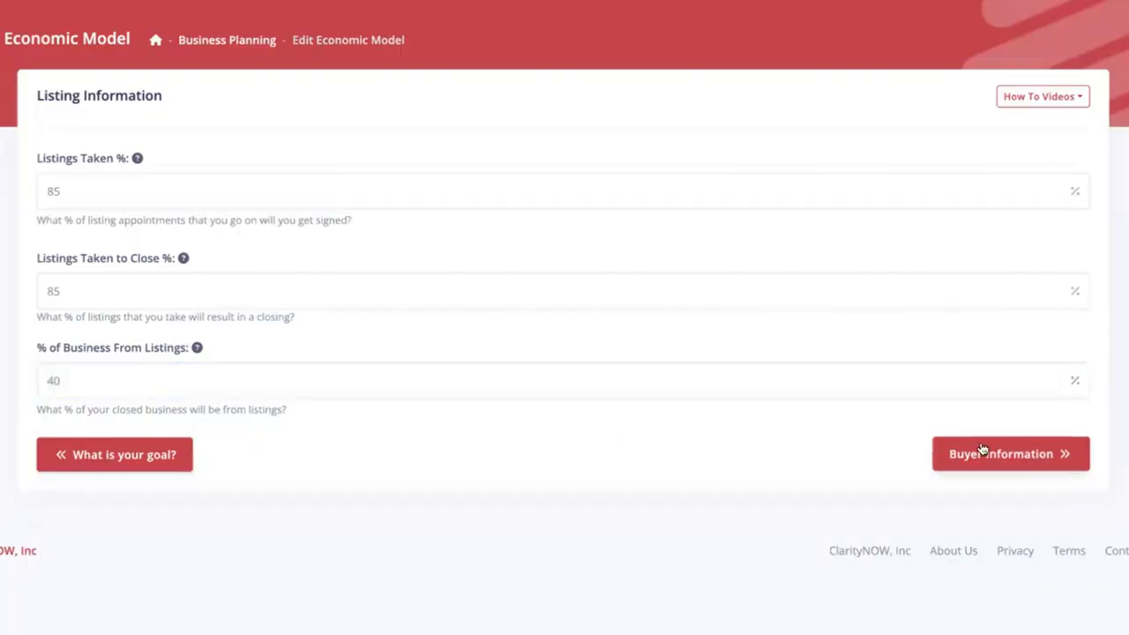
pyautogui.click(982, 451)
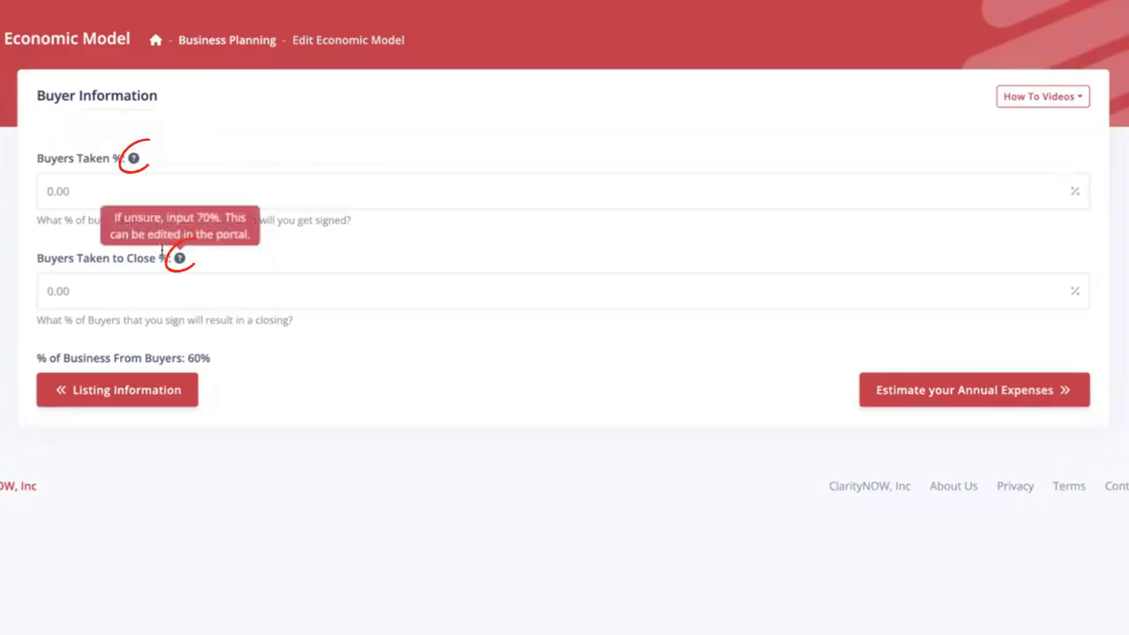
# - Enter 70 in Buyers Taken % and Buyers Taken to Close %, then go to annual expenses
pyautogui.moveTo(79, 191); pyautogui.dragTo(30, 193)
pyautogui.write('70')
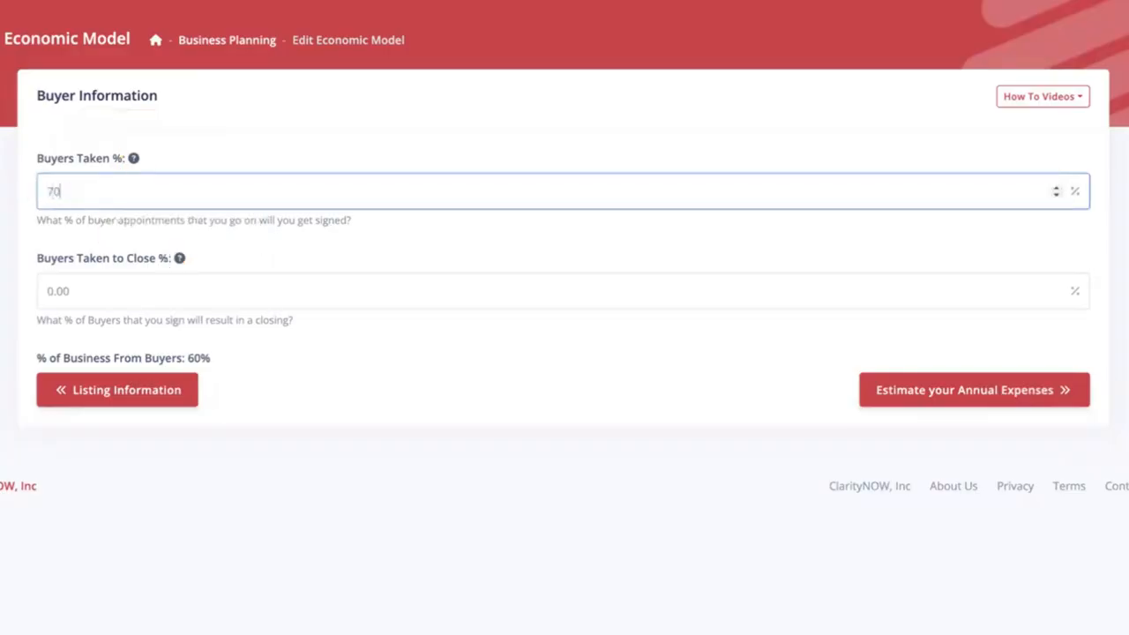
pyautogui.press('Tab')
pyautogui.write('70')
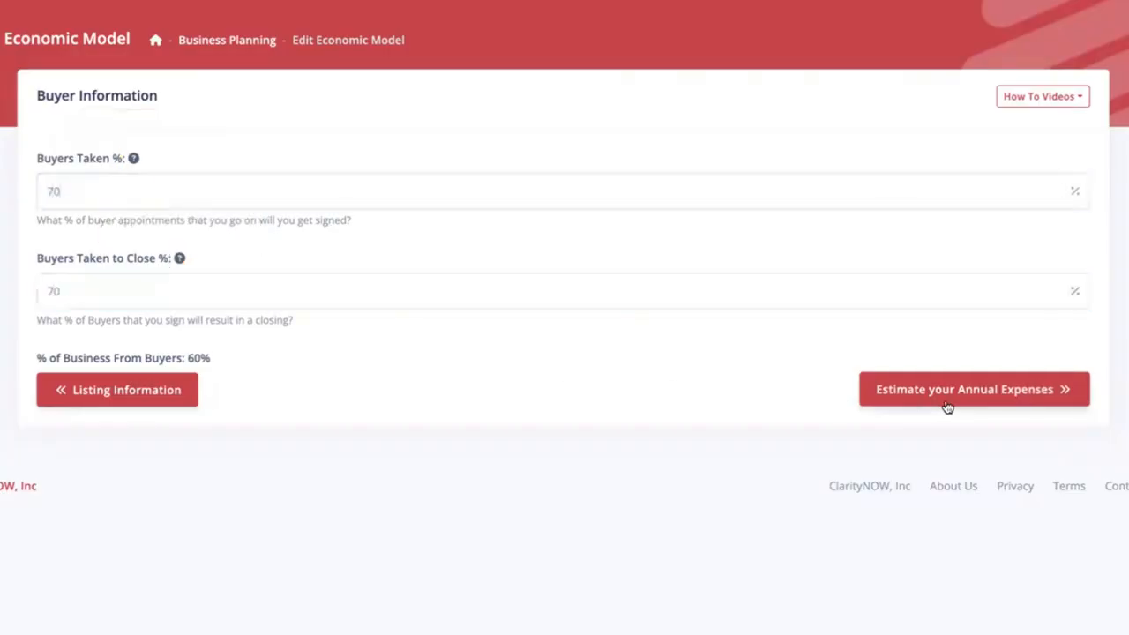
pyautogui.click(959, 394)
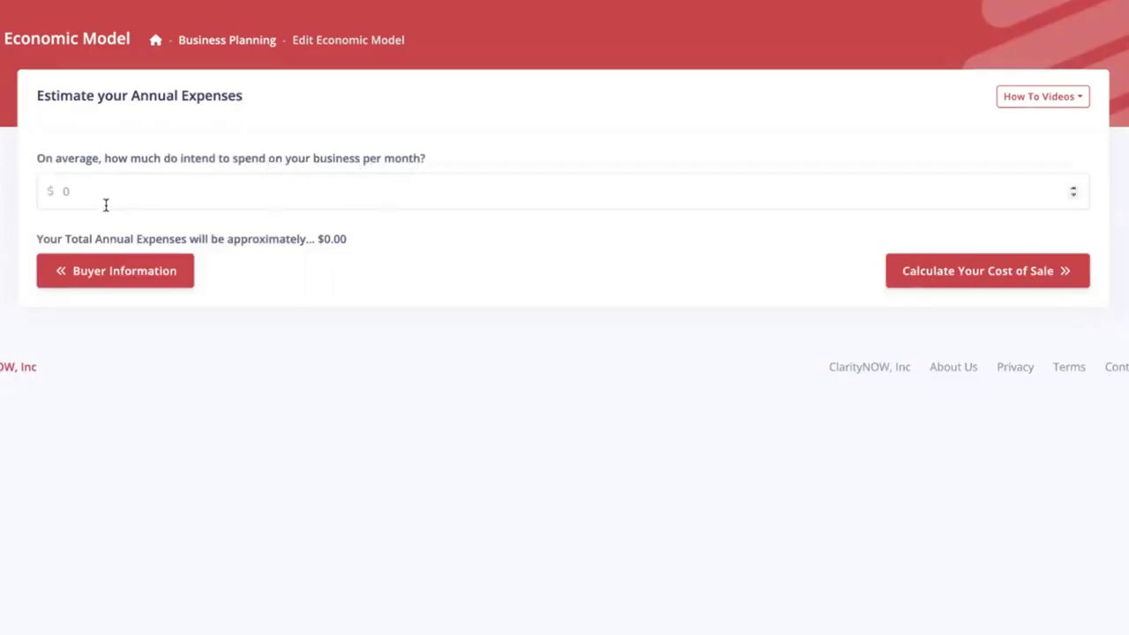
# - Enter 13000 monthly spending for $156,000.00 annual expenses and proceed to the Cost of Sale calculator
pyautogui.moveTo(80, 190); pyautogui.dragTo(60, 195)
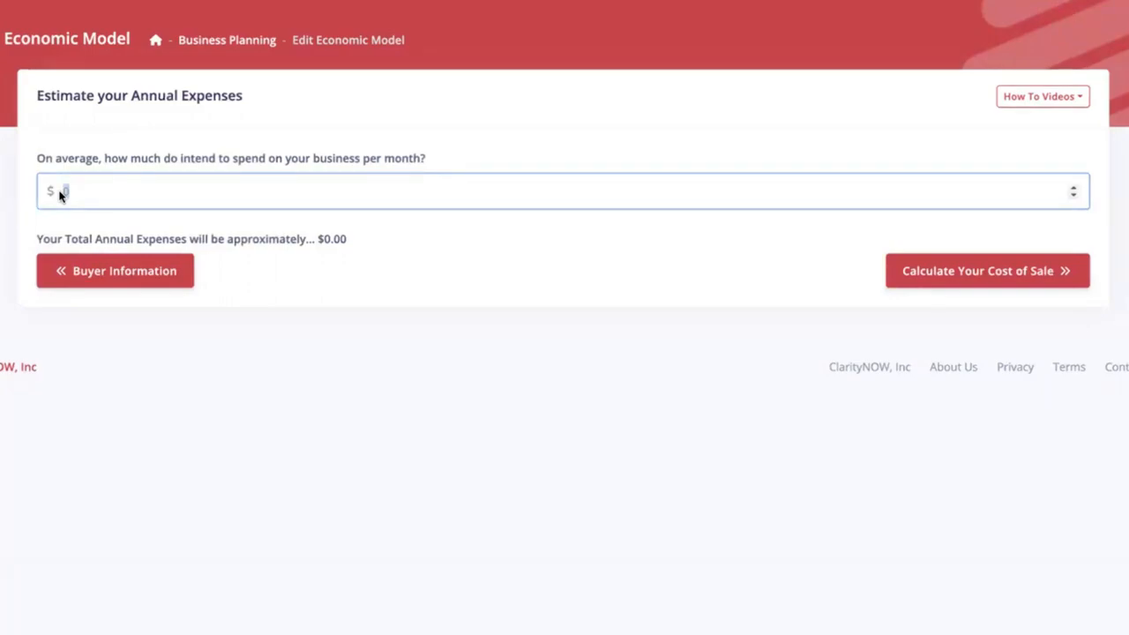
pyautogui.write('13000')
pyautogui.click(486, 243)
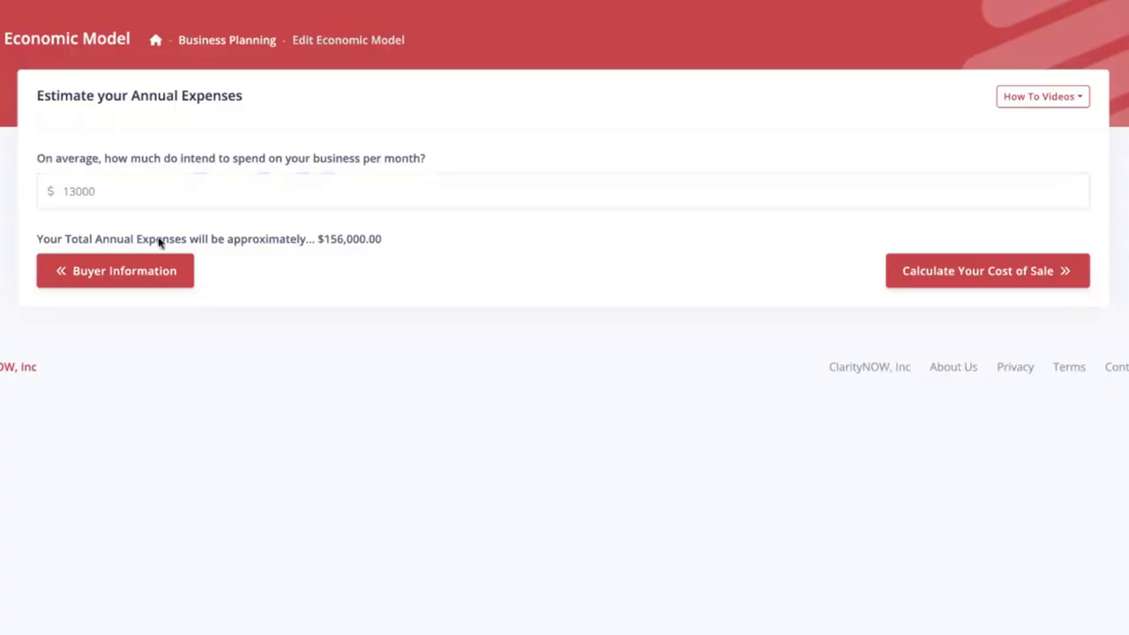
pyautogui.moveTo(384, 239); pyautogui.dragTo(320, 244)
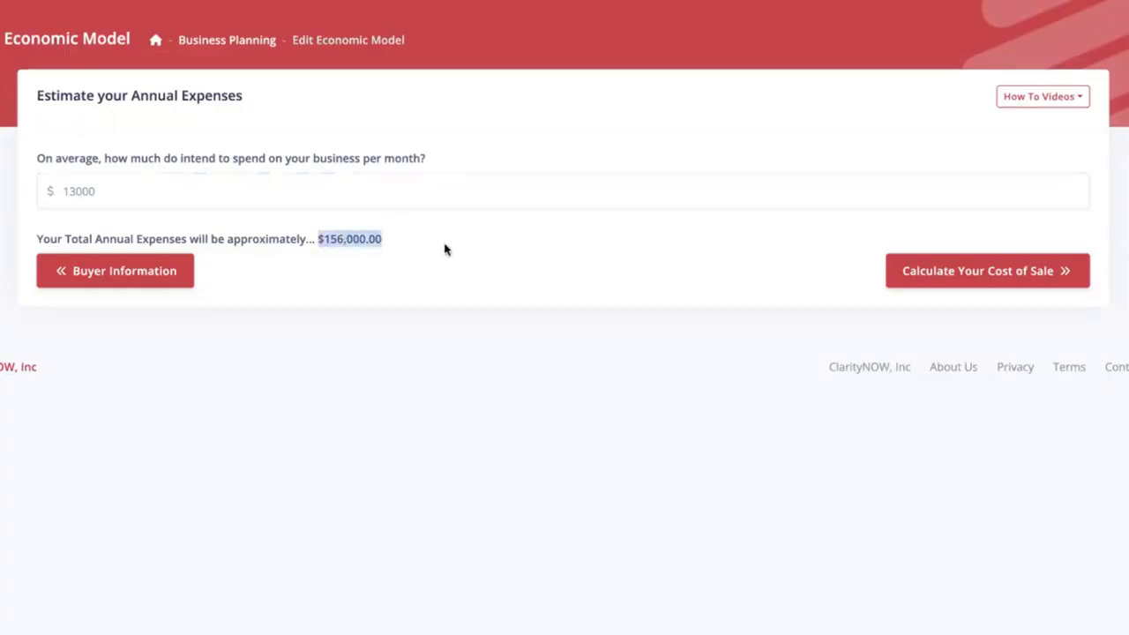
pyautogui.click(482, 244)
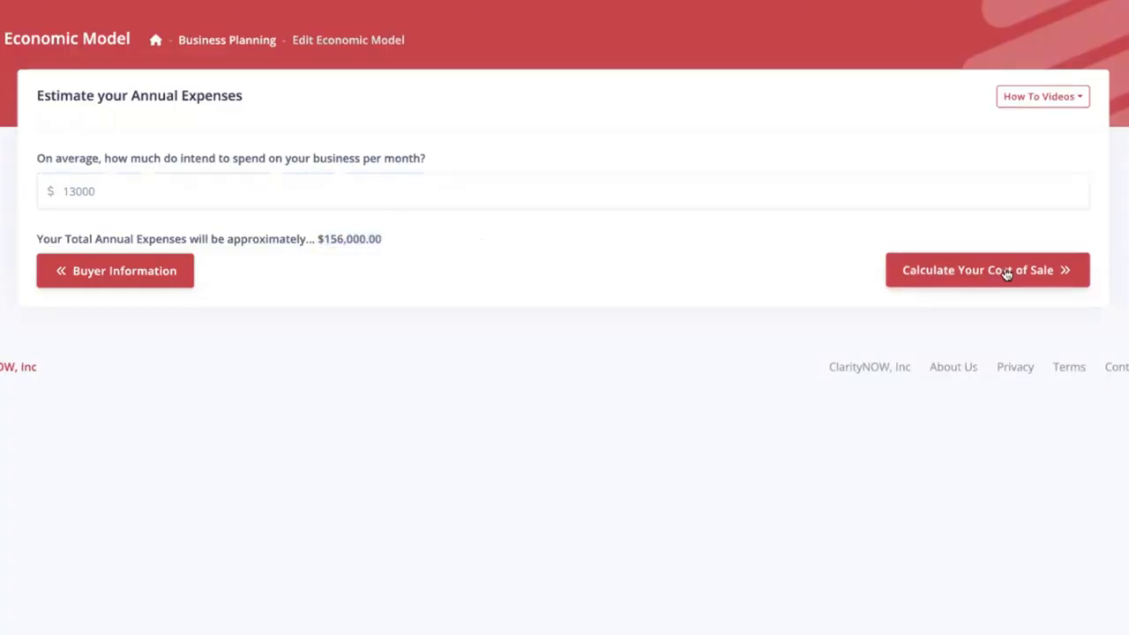
pyautogui.click(928, 269)
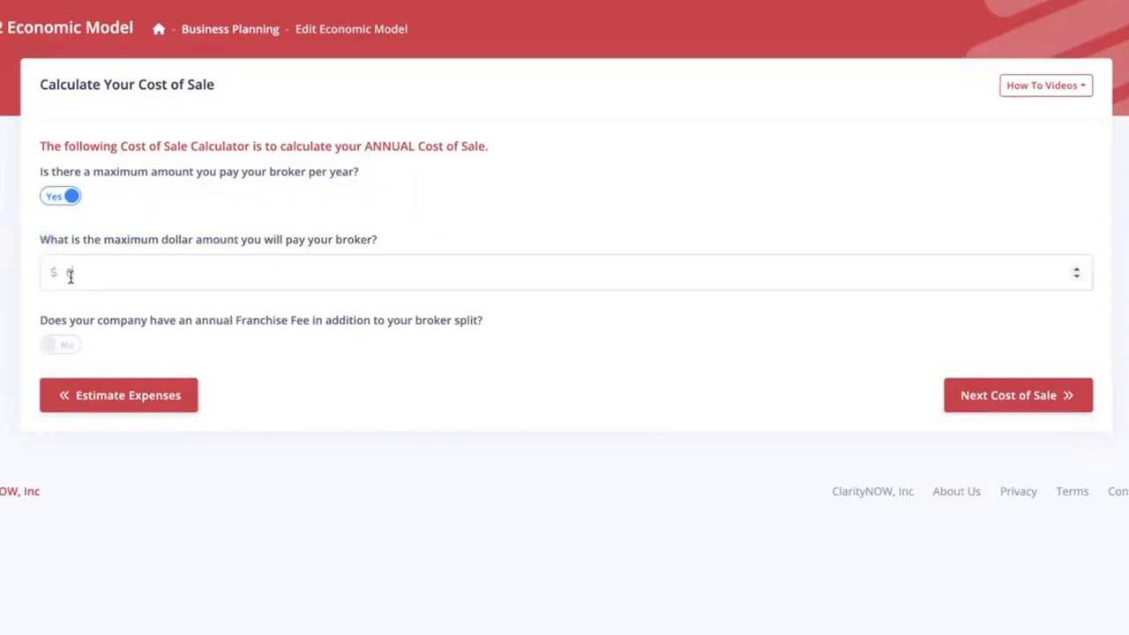
# - Set the yearly broker maximum to $15000 and an annual franchise fee of $3000
pyautogui.doubleClick(68, 275)
pyautogui.write('15000')
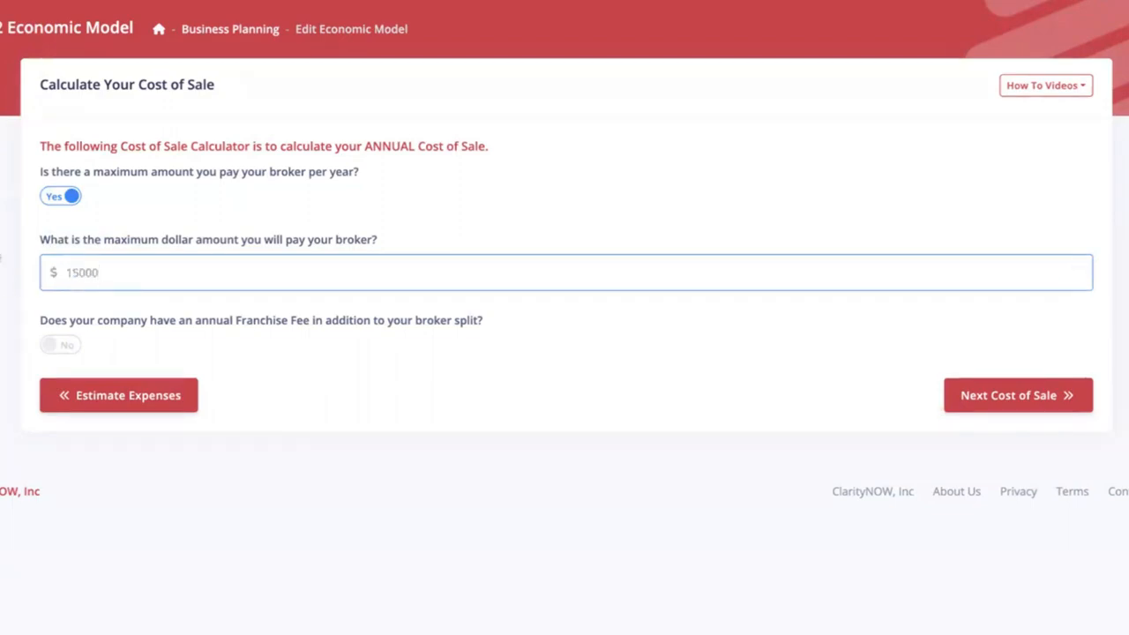
pyautogui.click(1, 264)
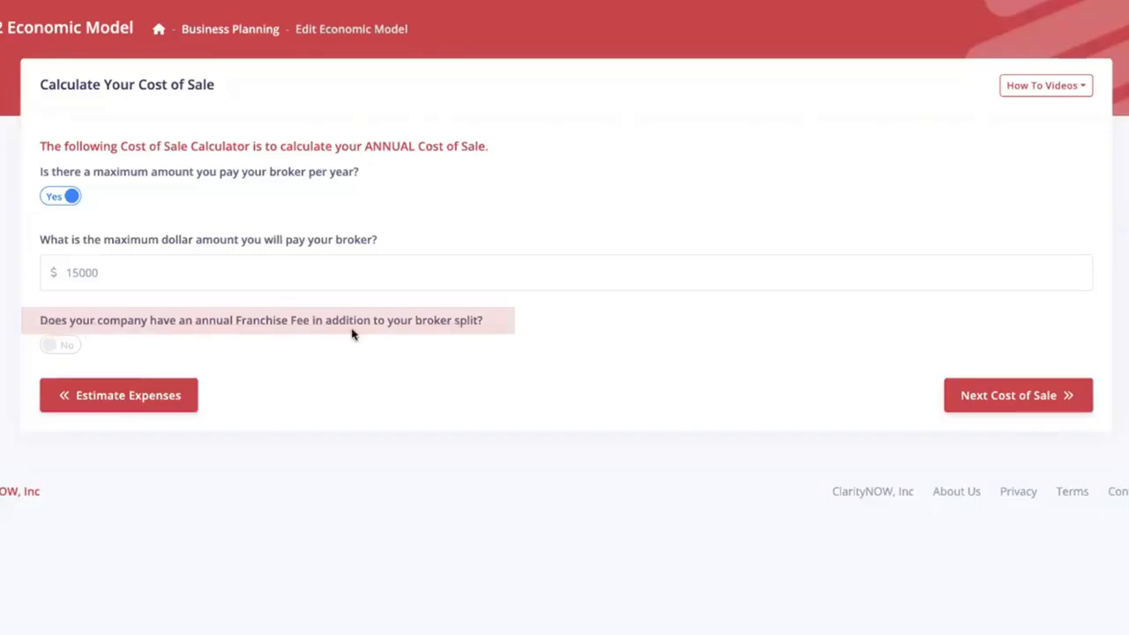
pyautogui.click(65, 348)
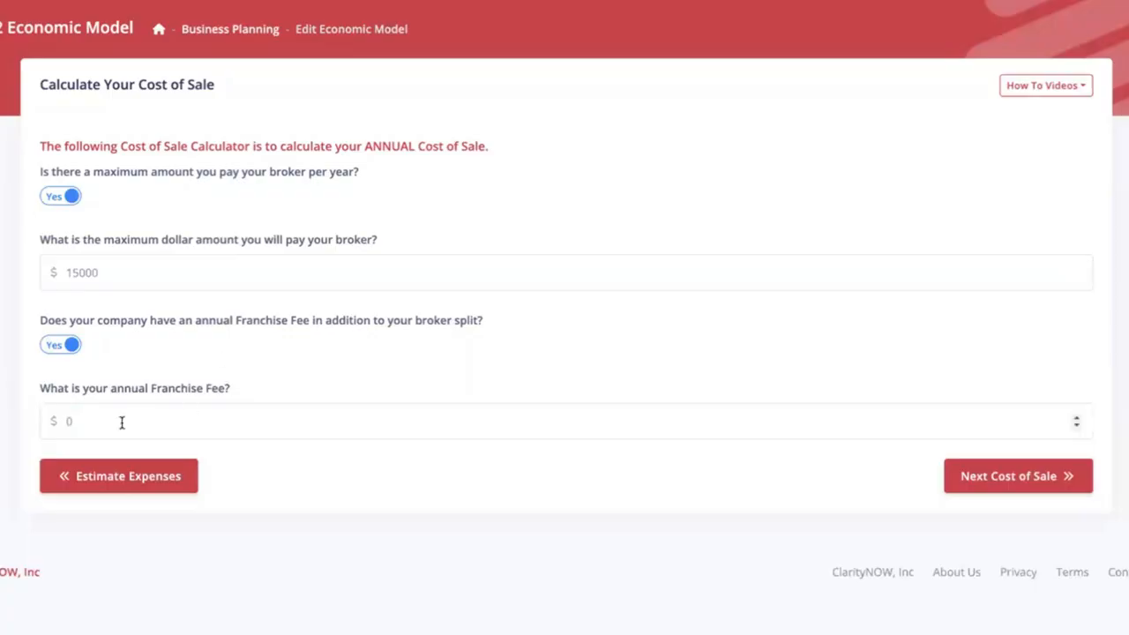
pyautogui.click(76, 422)
pyautogui.write('3000')
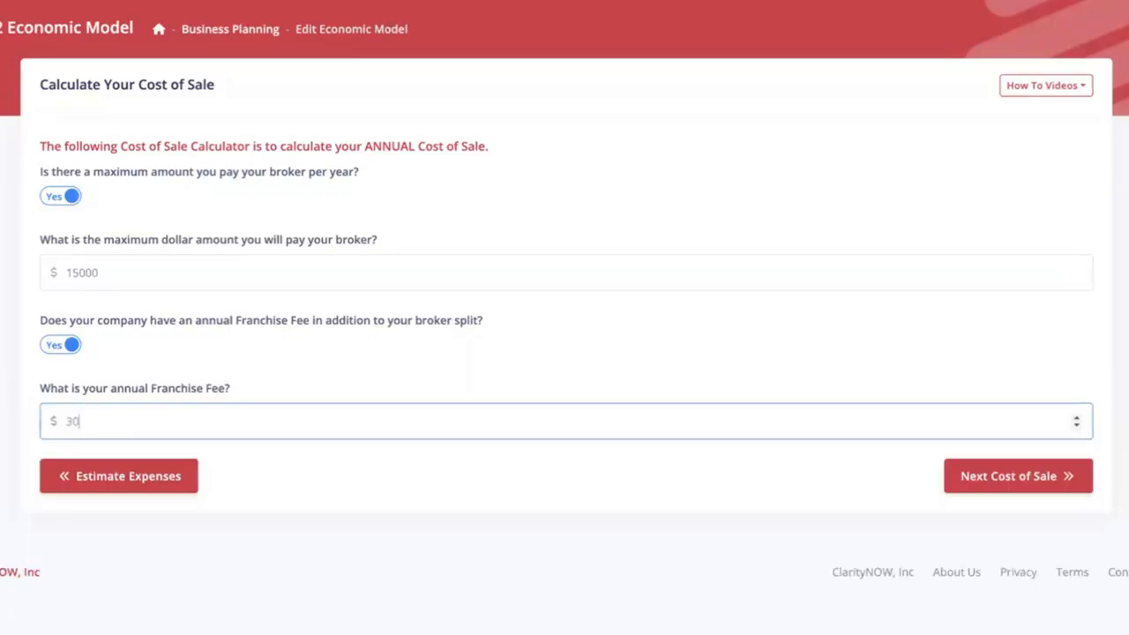
pyautogui.click(26, 394)
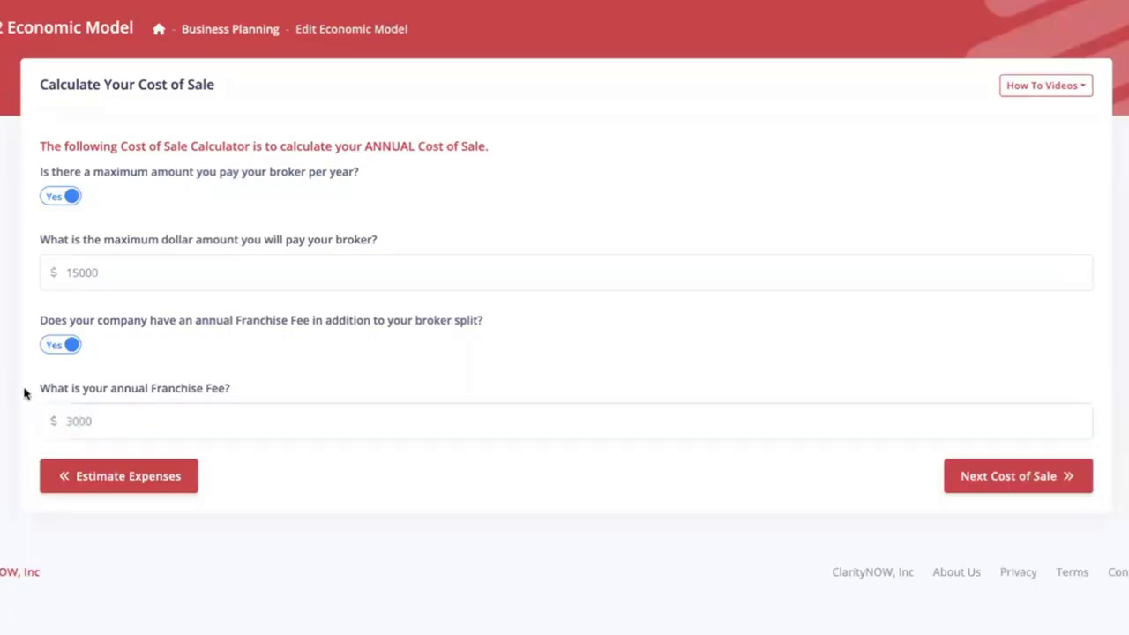
# - Briefly switch both toggles to No, try then clear a 15% commission, and restore both to Yes
pyautogui.click(76, 349)
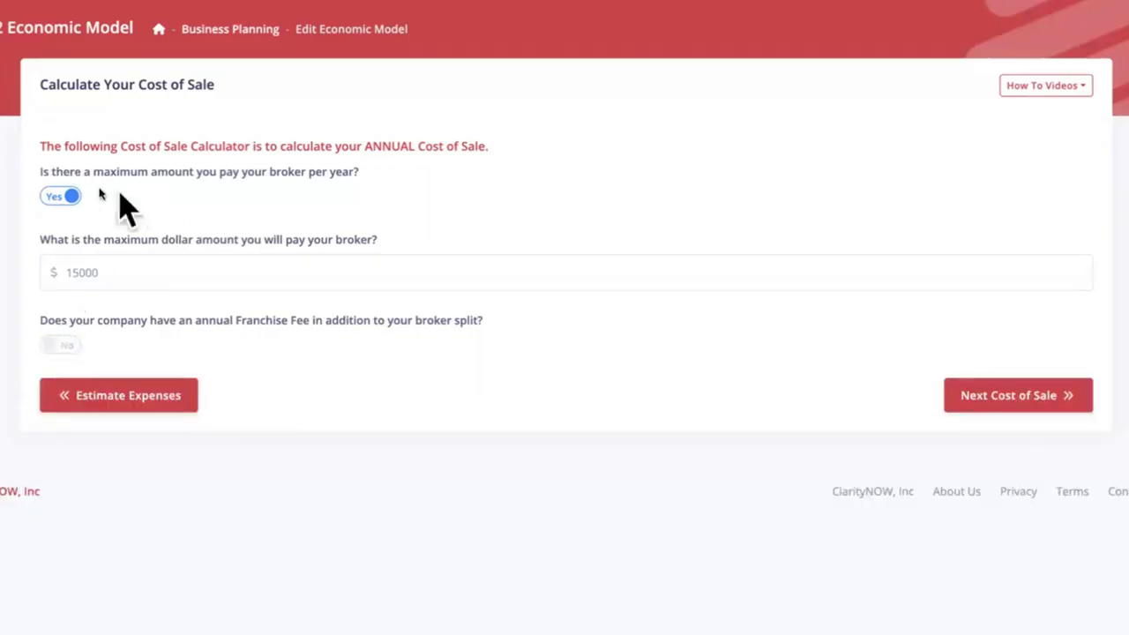
pyautogui.click(69, 196)
pyautogui.moveTo(33, 240); pyautogui.dragTo(305, 241)
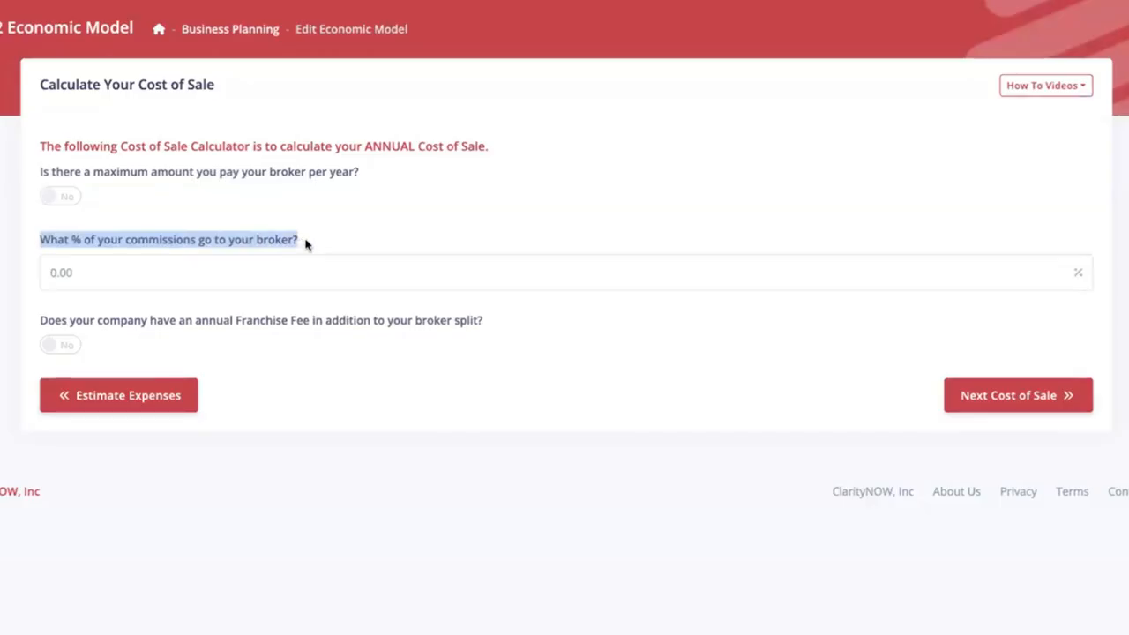
pyautogui.click(306, 244)
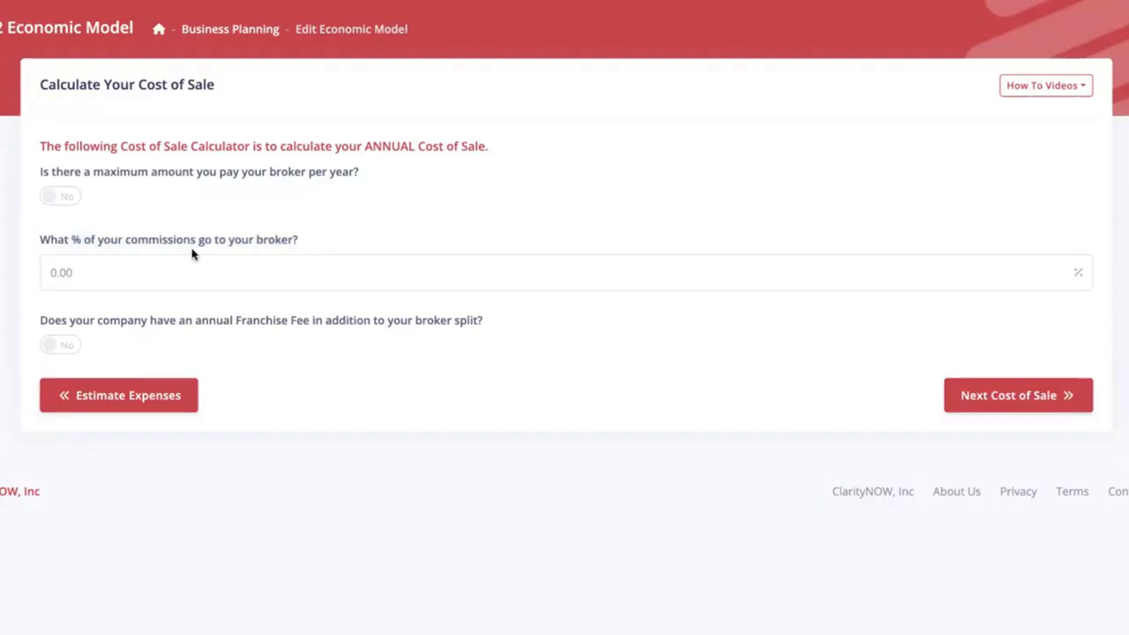
pyautogui.click(89, 276)
pyautogui.moveTo(89, 275); pyautogui.dragTo(14, 279)
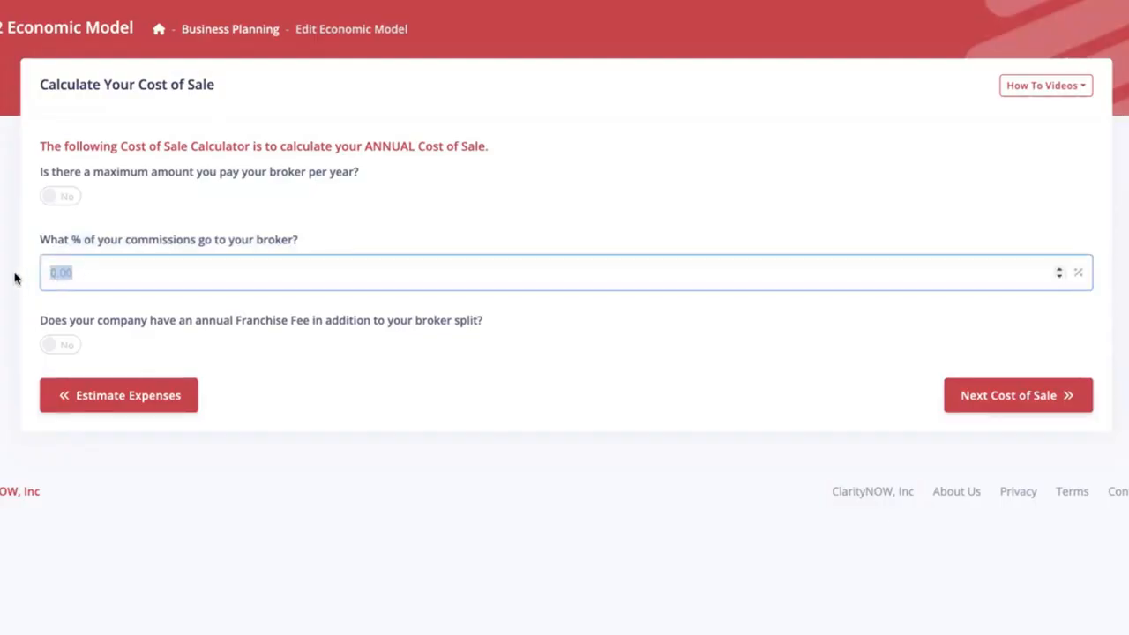
pyautogui.write('15')
pyautogui.press('Tab')
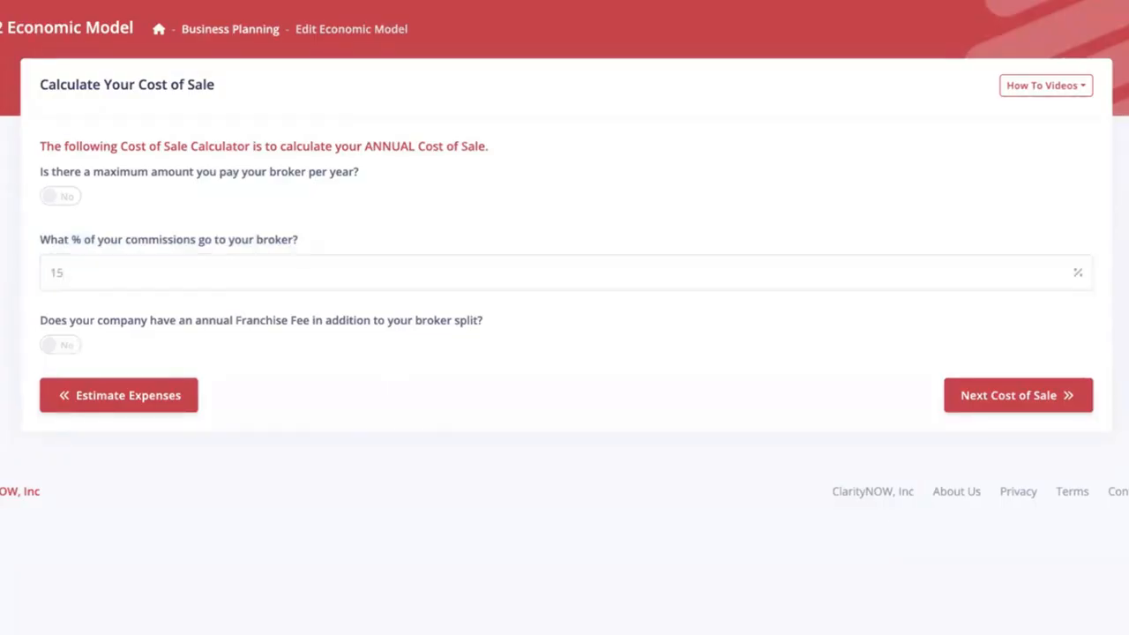
pyautogui.moveTo(68, 272); pyautogui.dragTo(39, 273)
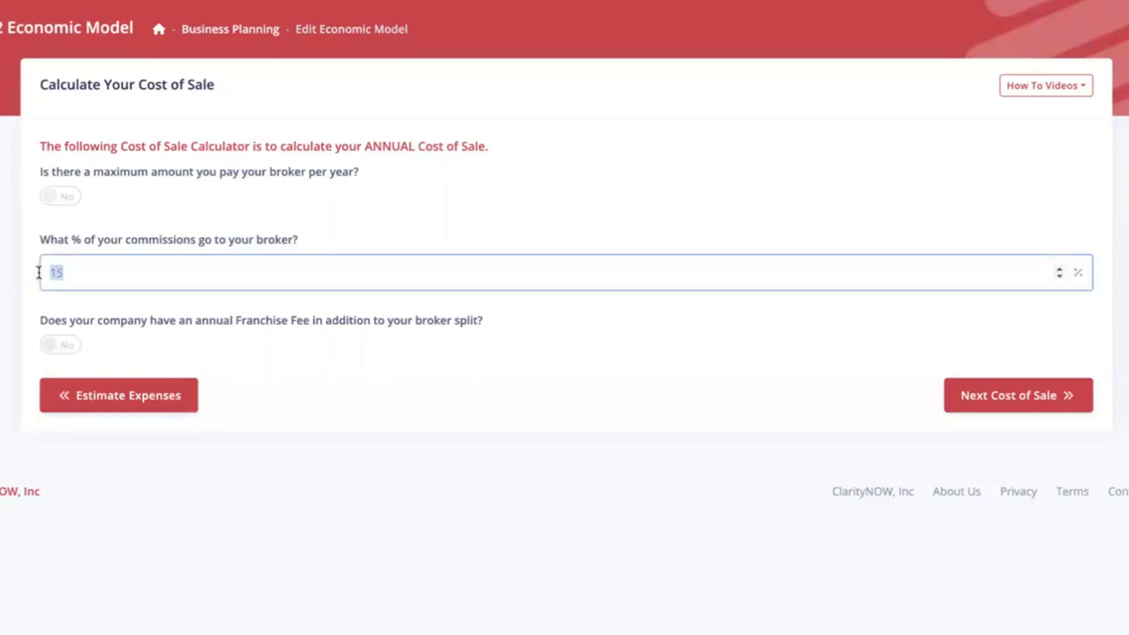
pyautogui.press('BackSpace')
pyautogui.click(54, 201)
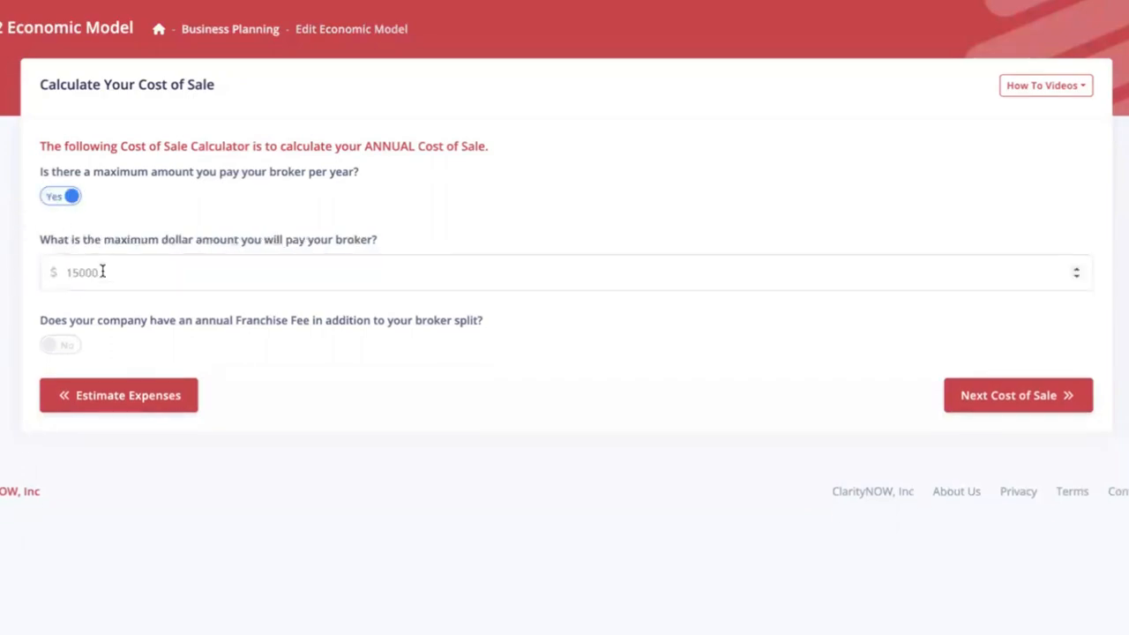
pyautogui.click(58, 344)
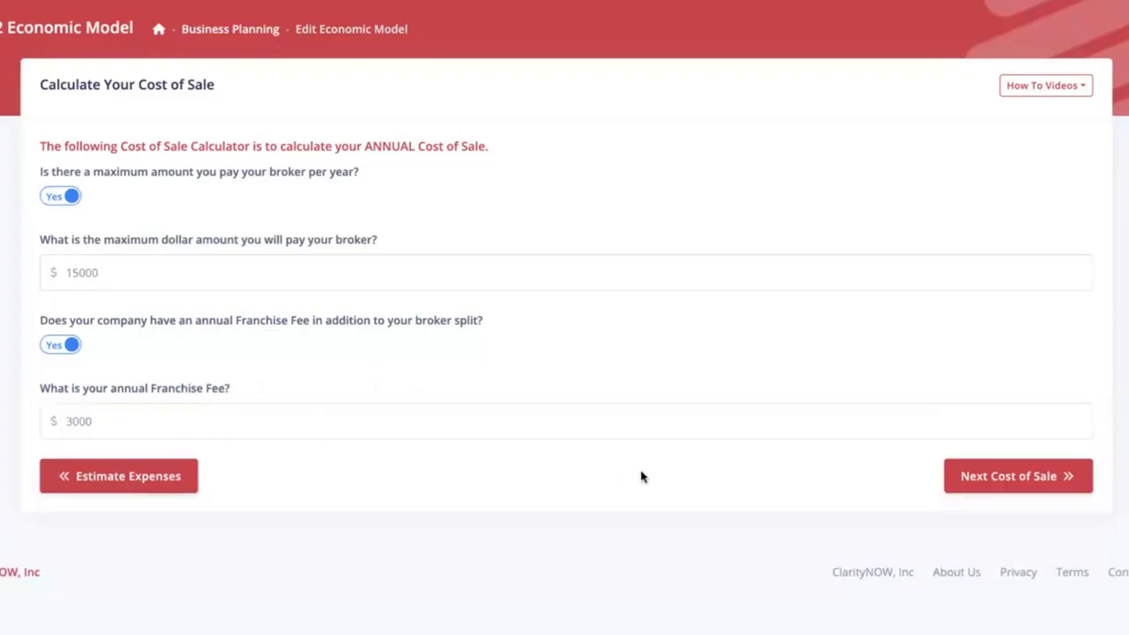
# - Advance to the Cost of Sale page for personal listings, buyers and team-member percentages
pyautogui.click(1046, 477)
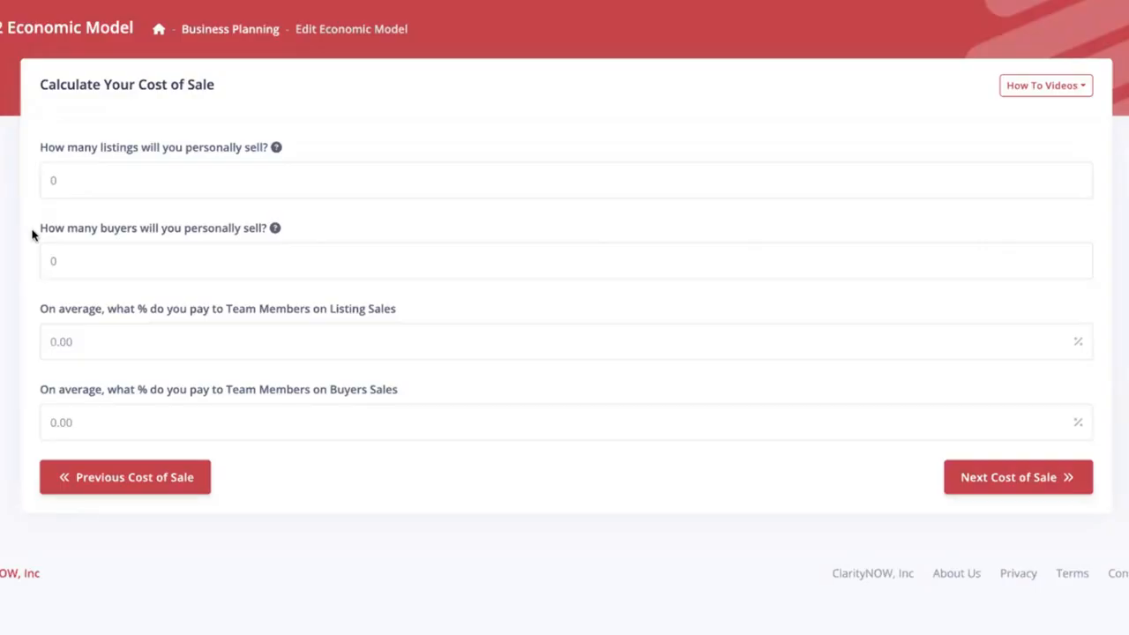
# - Plan 30 personal listings and 6 buyer sales
pyautogui.click(53, 179)
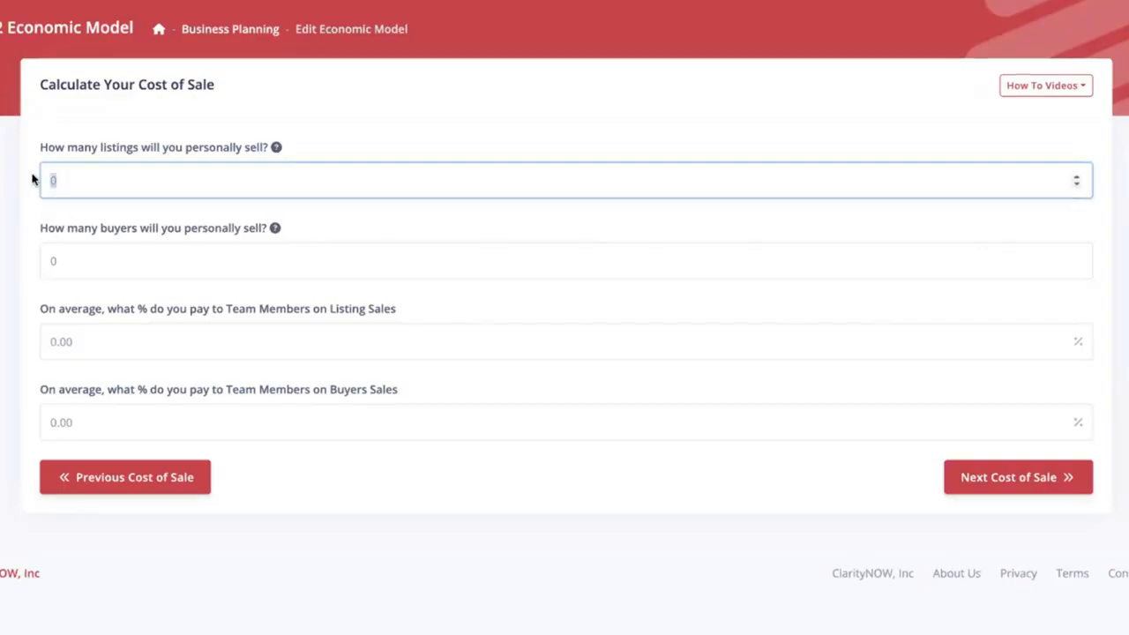
pyautogui.write('30')
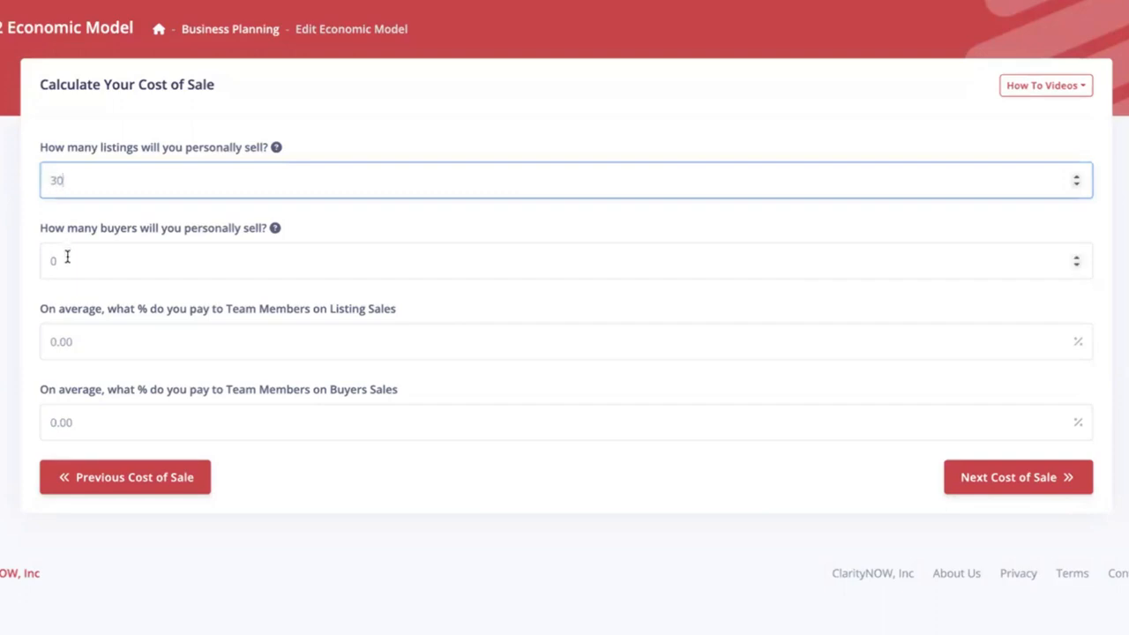
pyautogui.click(68, 256)
pyautogui.write('6')
pyautogui.click(9, 262)
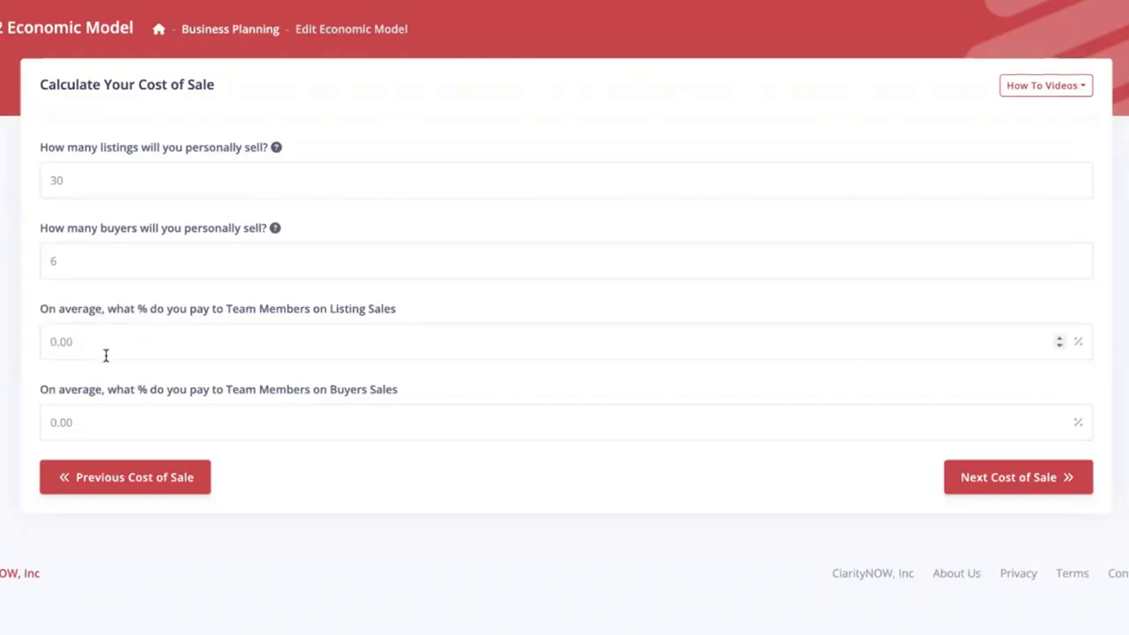
# - Pay team members 35% on listing sales and 50% on buyer sales
pyautogui.moveTo(76, 341); pyautogui.dragTo(29, 344)
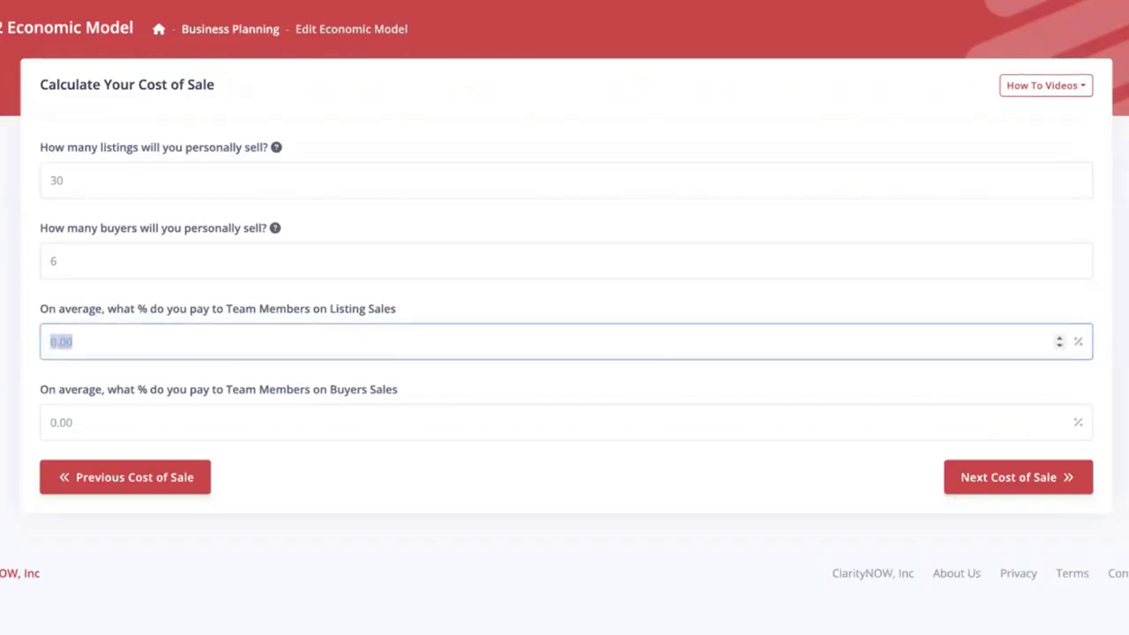
pyautogui.write('35')
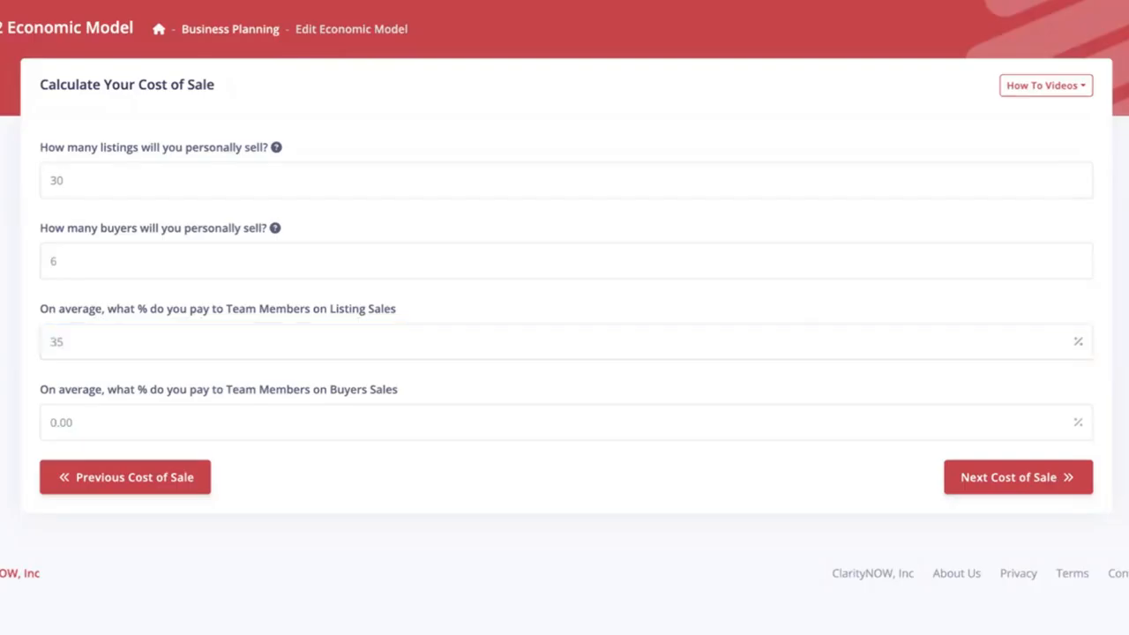
pyautogui.click(168, 429)
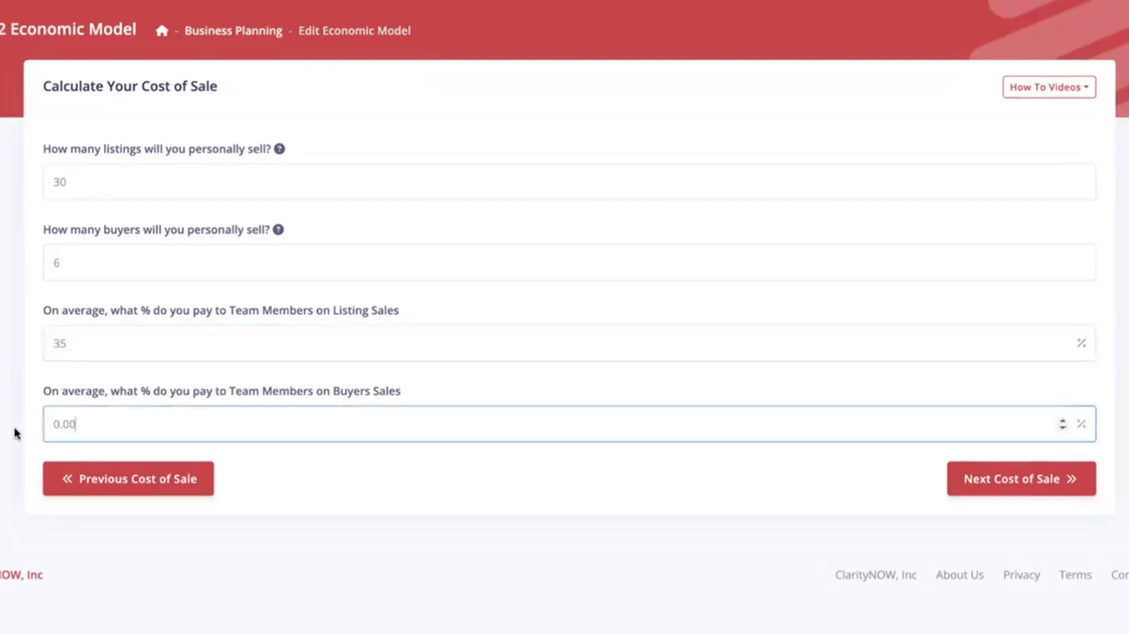
pyautogui.moveTo(15, 429); pyautogui.dragTo(4, 429)
pyautogui.write('50')
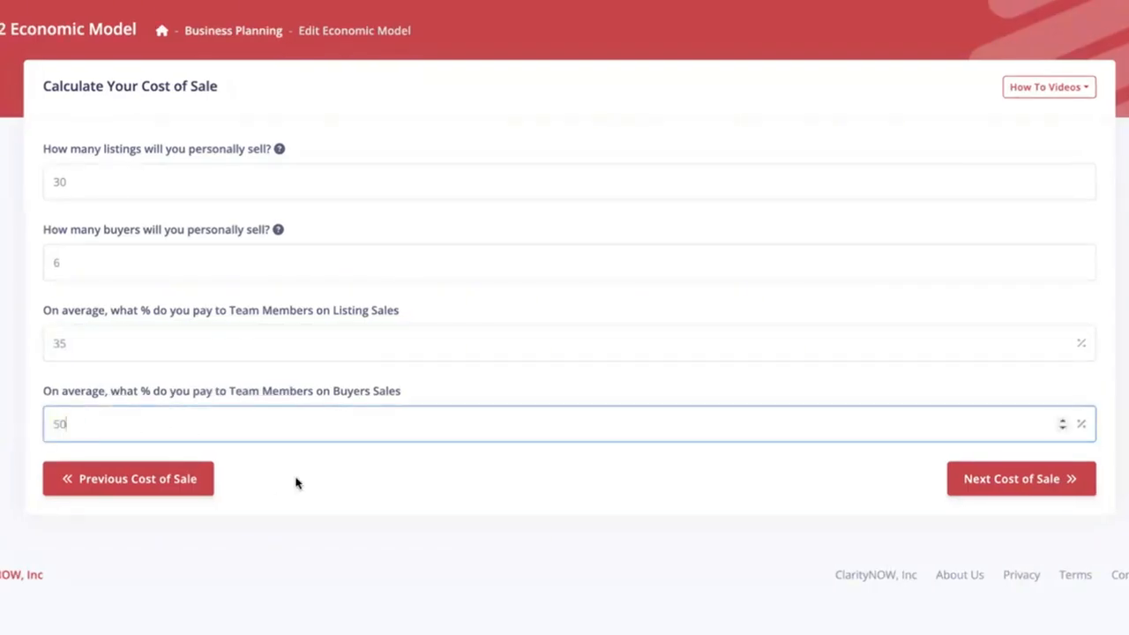
pyautogui.click(296, 482)
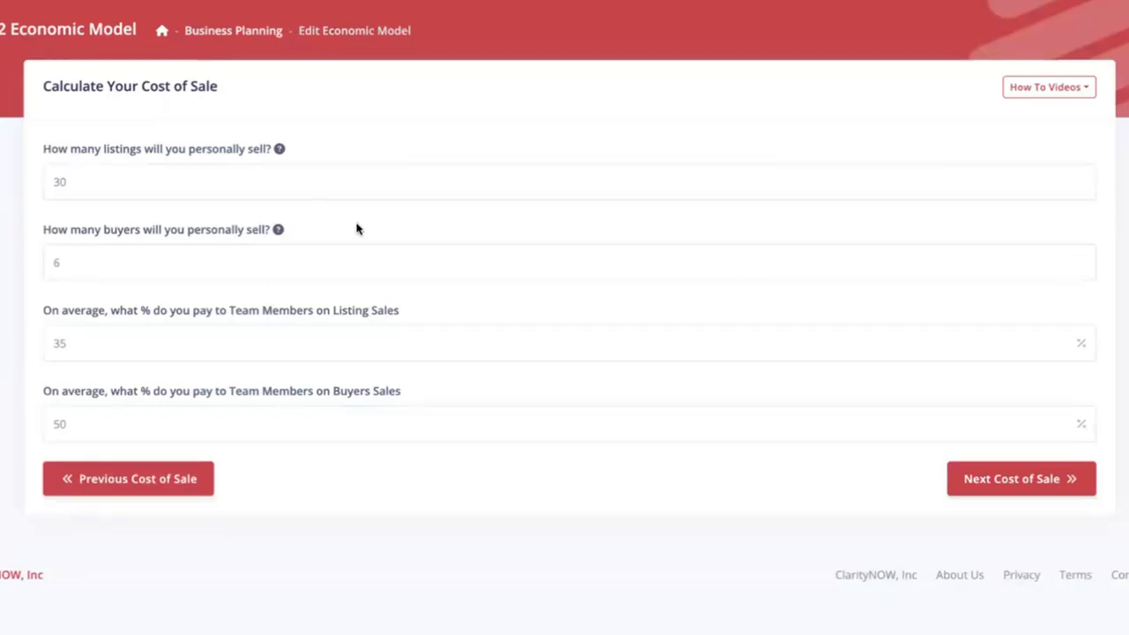
pyautogui.moveTo(42, 147); pyautogui.dragTo(334, 242)
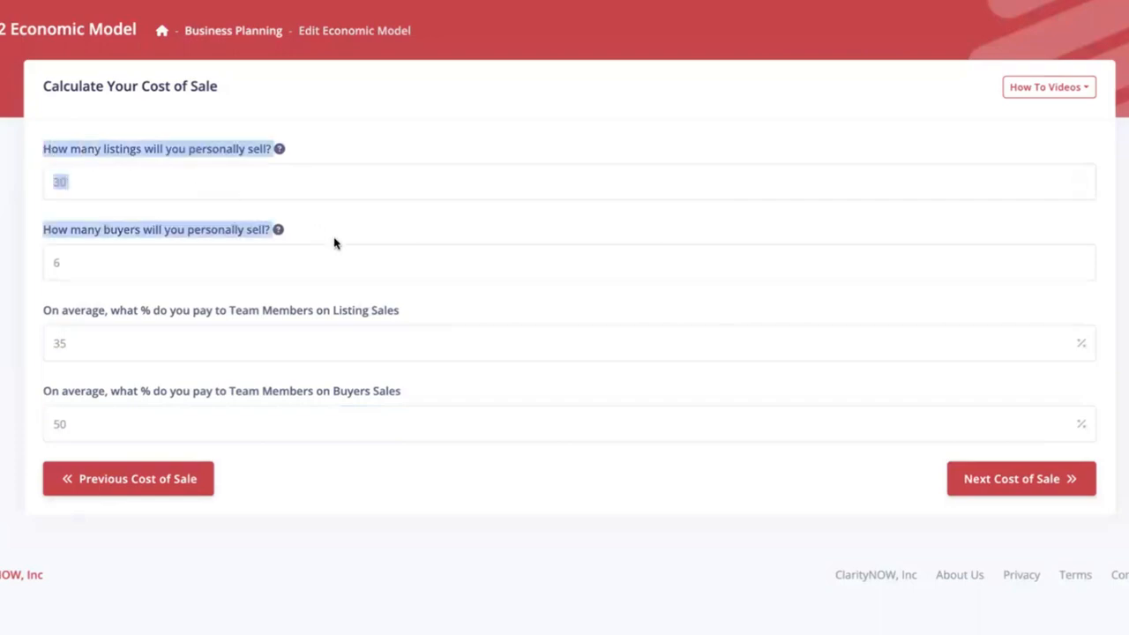
pyautogui.click(348, 227)
pyautogui.moveTo(44, 311); pyautogui.dragTo(436, 398)
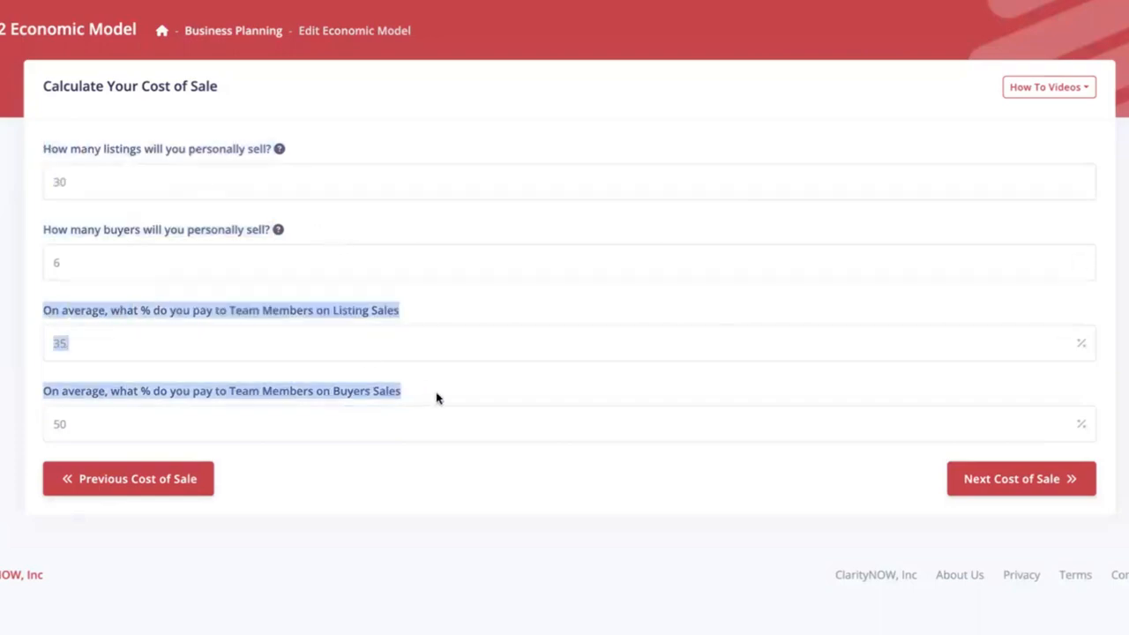
pyautogui.click(452, 394)
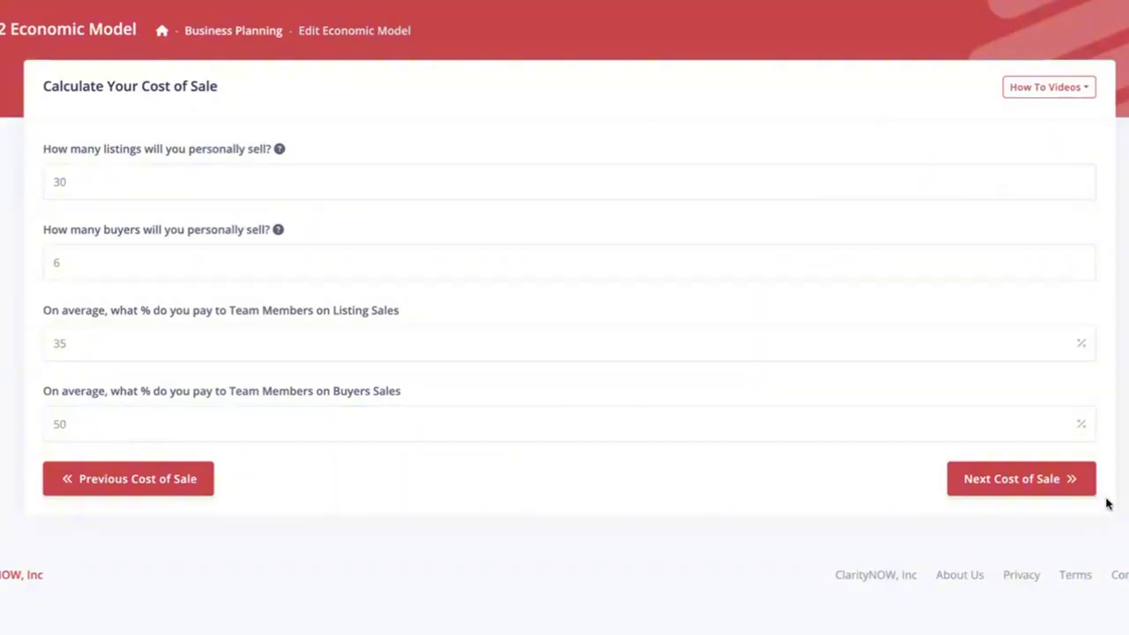
# - Open the ISA Department step and leave the ISA department option off
pyautogui.click(1020, 480)
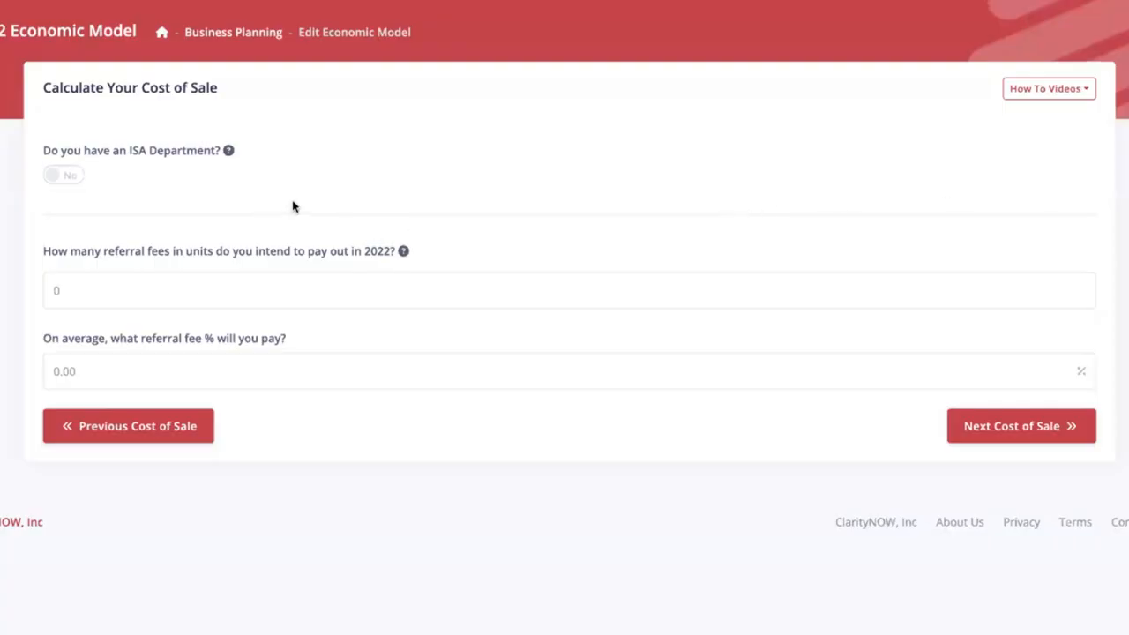
pyautogui.click(67, 180)
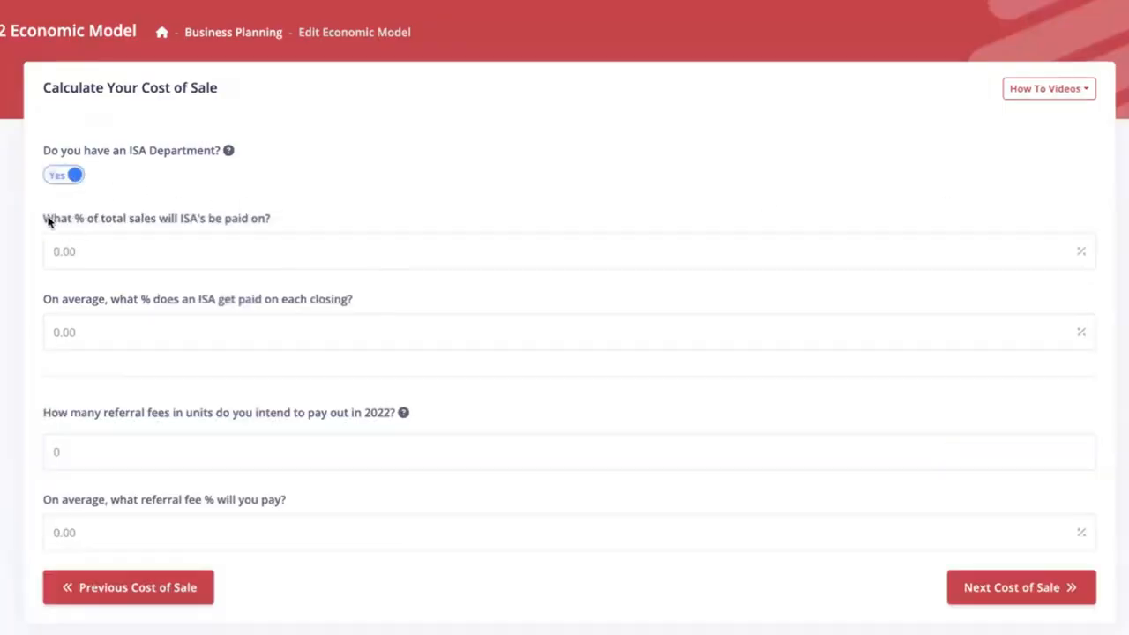
pyautogui.moveTo(45, 221); pyautogui.dragTo(283, 221)
pyautogui.moveTo(46, 300); pyautogui.dragTo(417, 296)
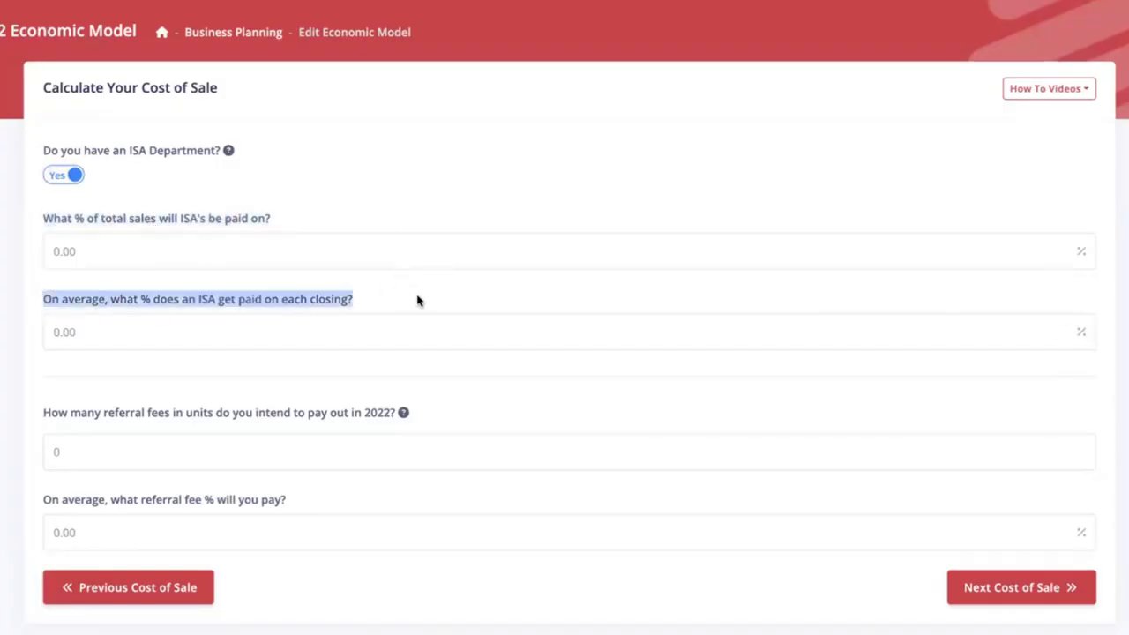
pyautogui.click(421, 298)
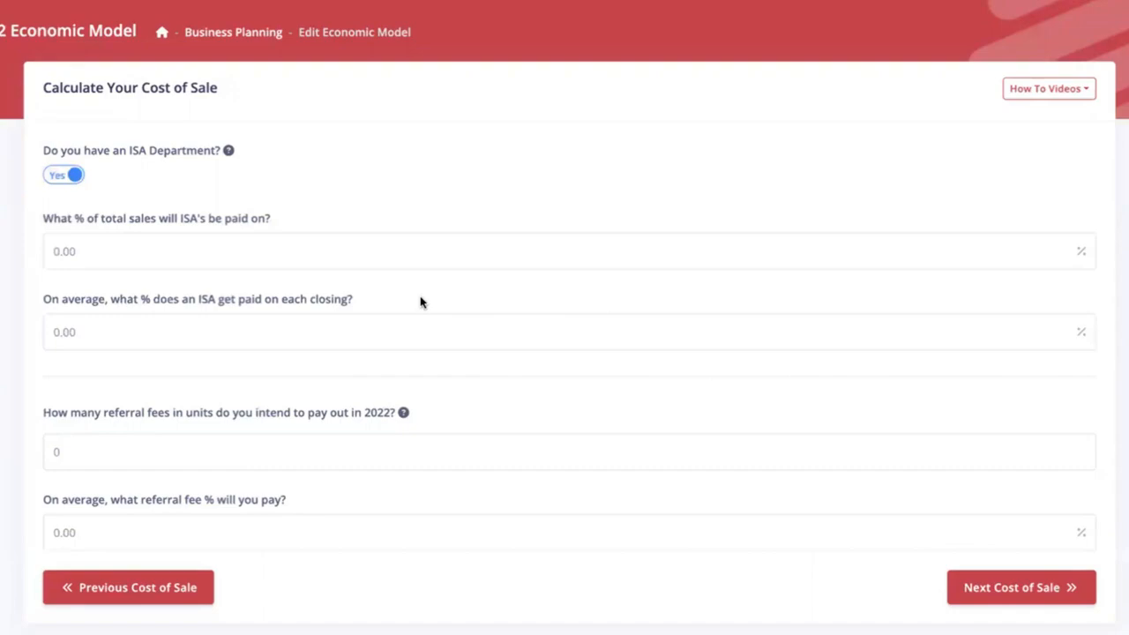
pyautogui.click(67, 178)
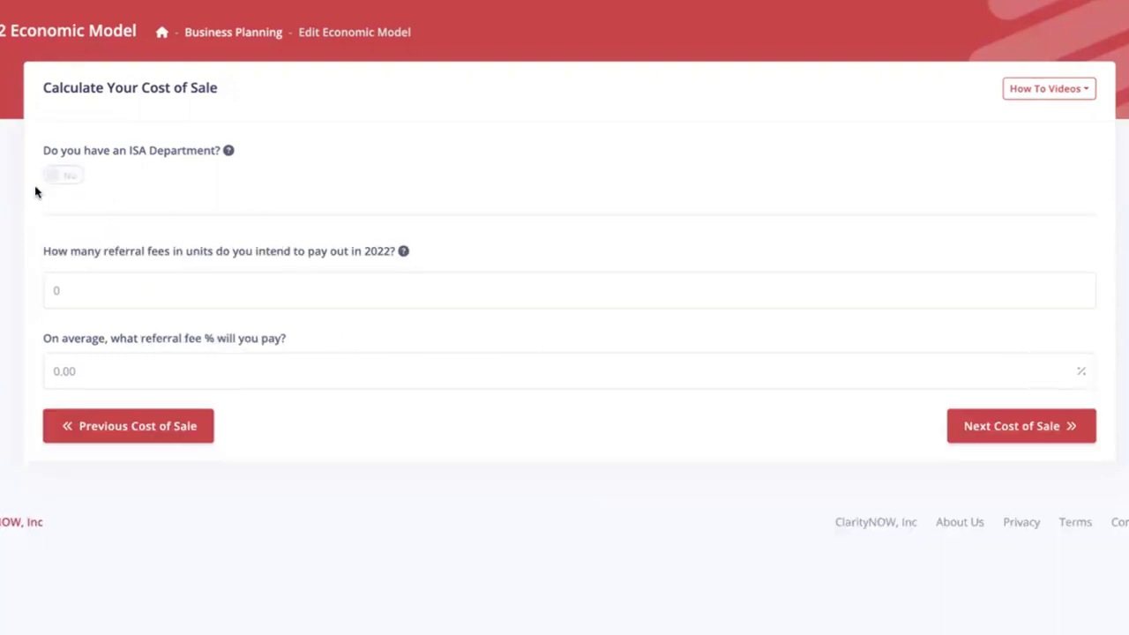
# - Record 4 referral fees at 25% and continue to the admin transaction-fee questions
pyautogui.moveTo(73, 285); pyautogui.dragTo(46, 292)
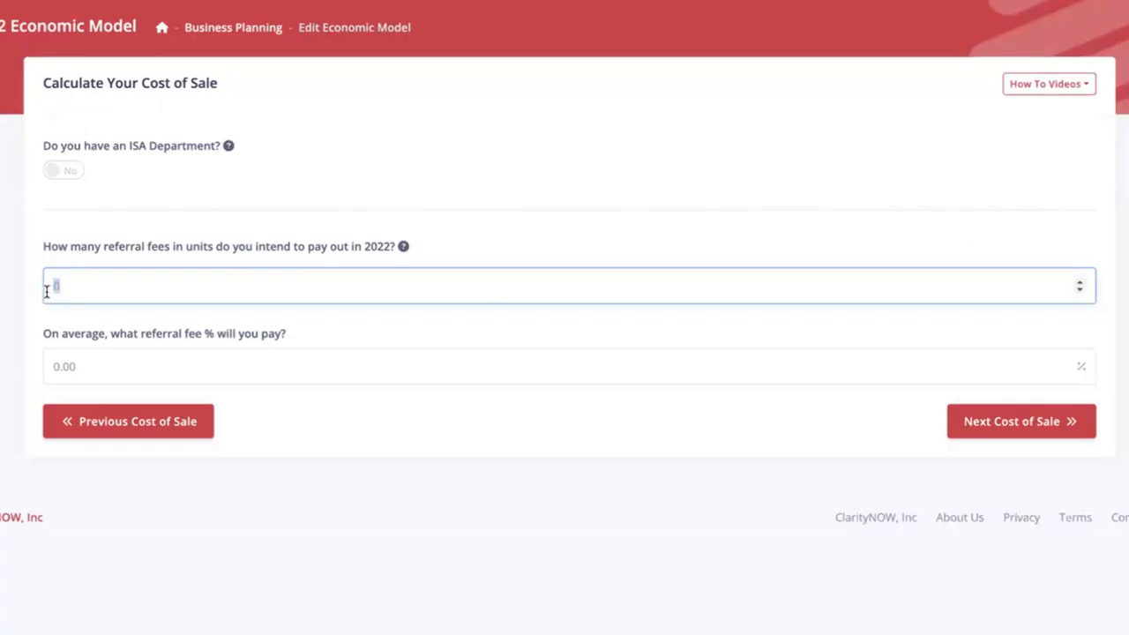
pyautogui.write('4')
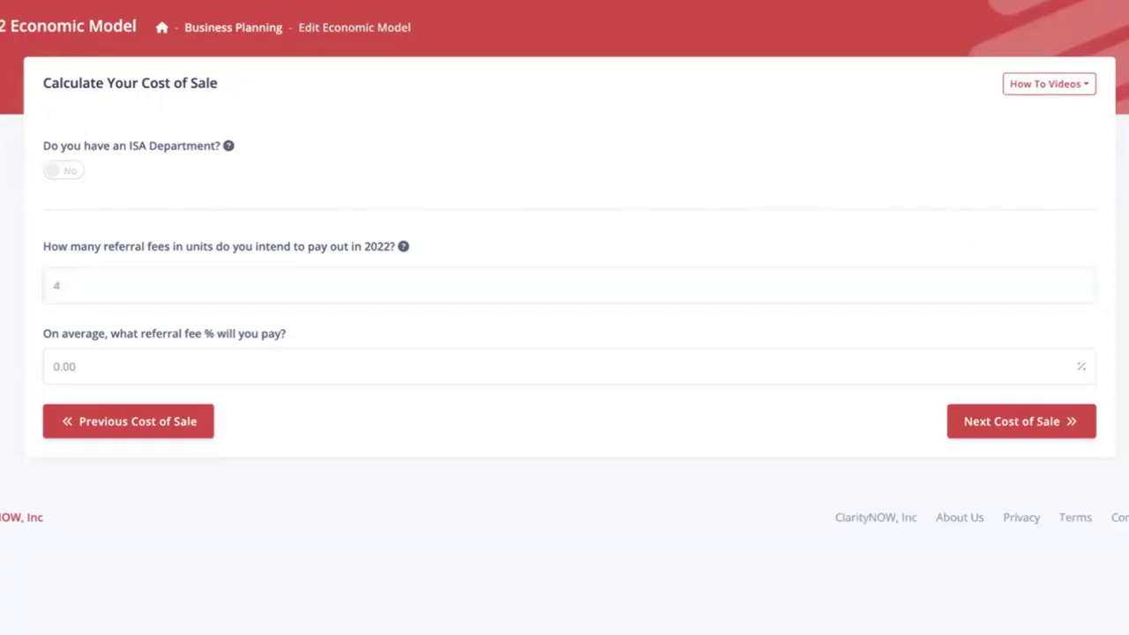
pyautogui.moveTo(91, 371); pyautogui.dragTo(20, 371)
pyautogui.write('25')
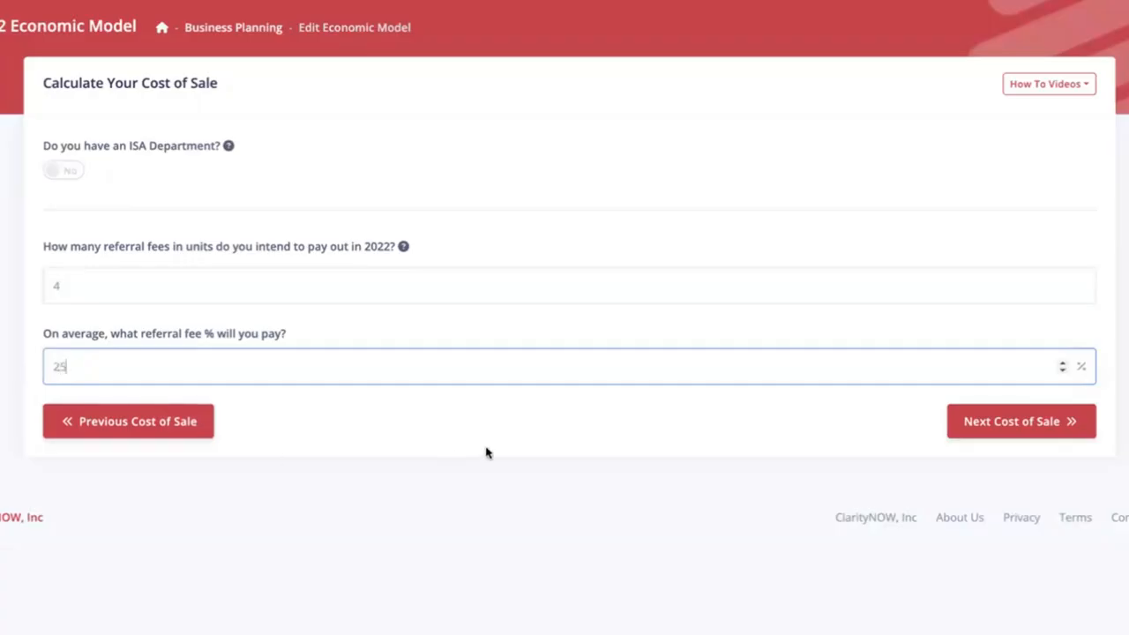
pyautogui.click(819, 437)
pyautogui.click(993, 421)
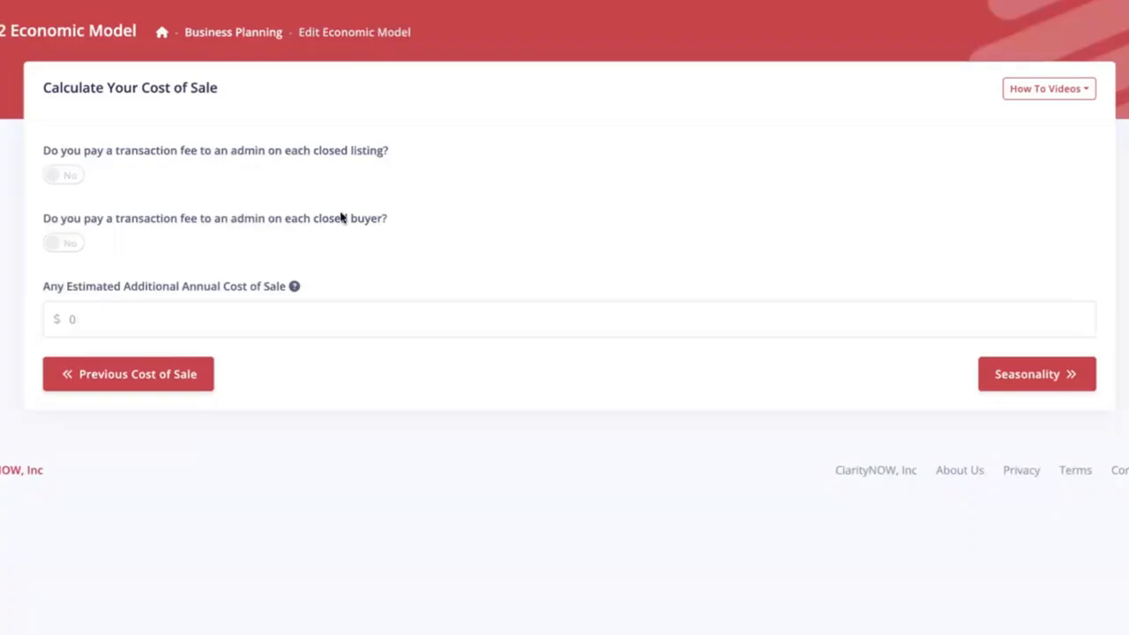
# - Turn on a $100 admin fee per closed listing
pyautogui.click(50, 178)
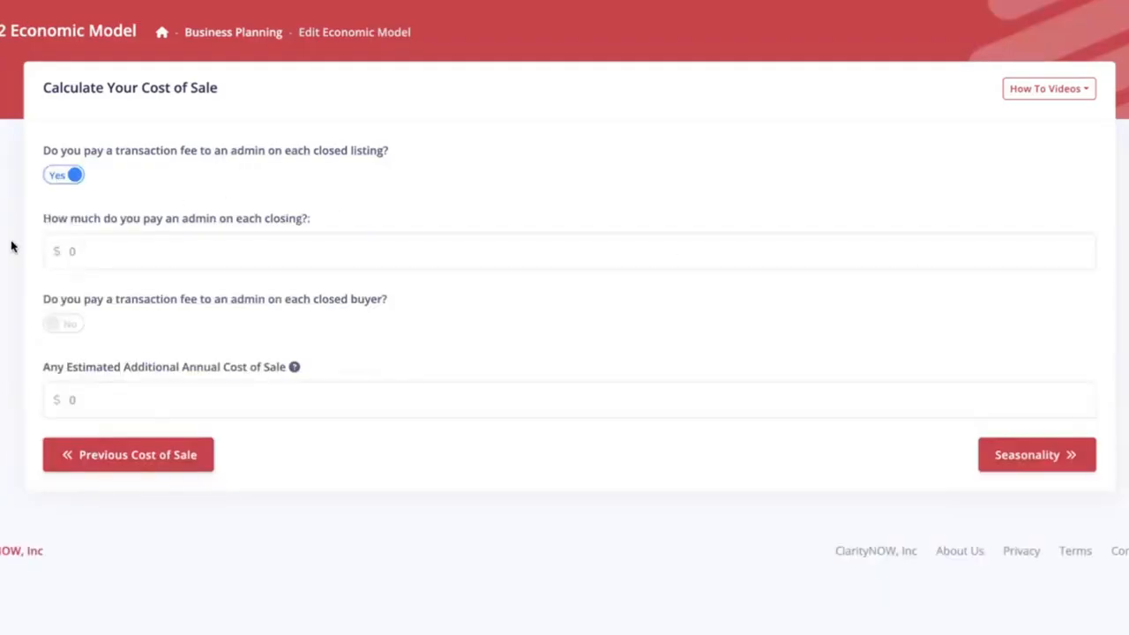
pyautogui.click(48, 251)
pyautogui.write('1')
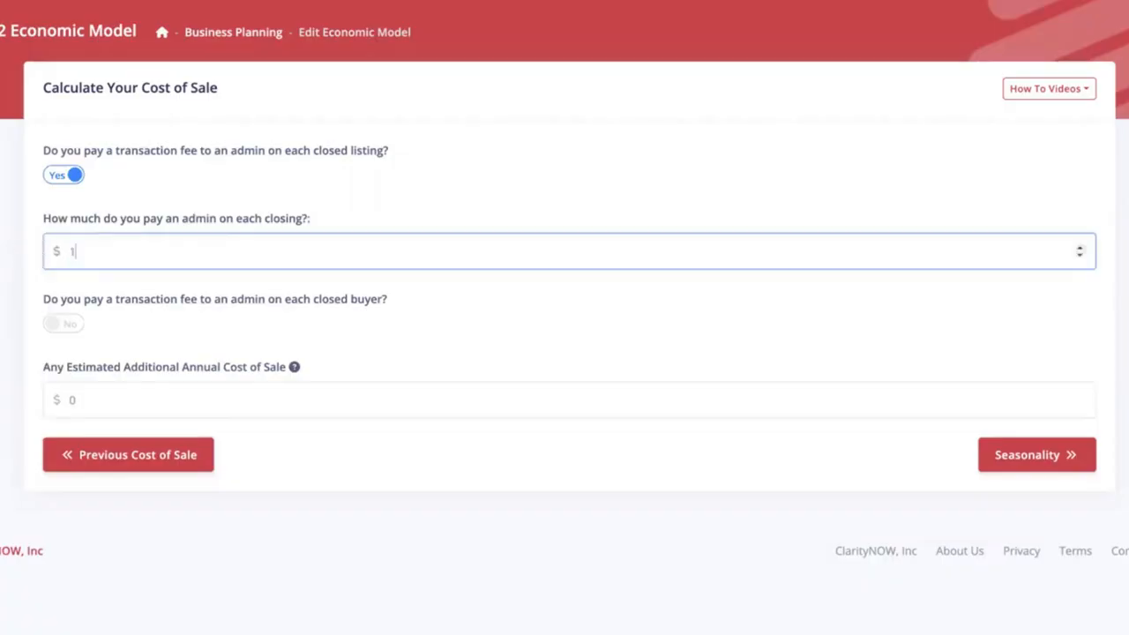
pyautogui.write('00')
pyautogui.click(5, 263)
# - Charge a $100 admin fee per closed buyer and select the Additional Annual Cost of Sale value
pyautogui.click(51, 324)
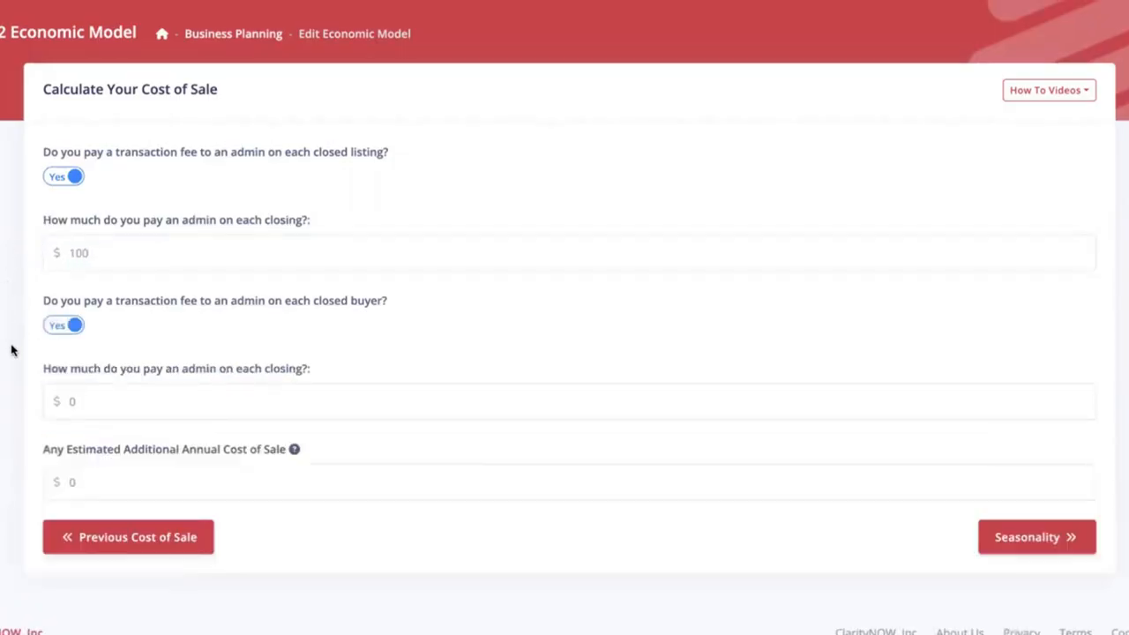
pyautogui.click(82, 401)
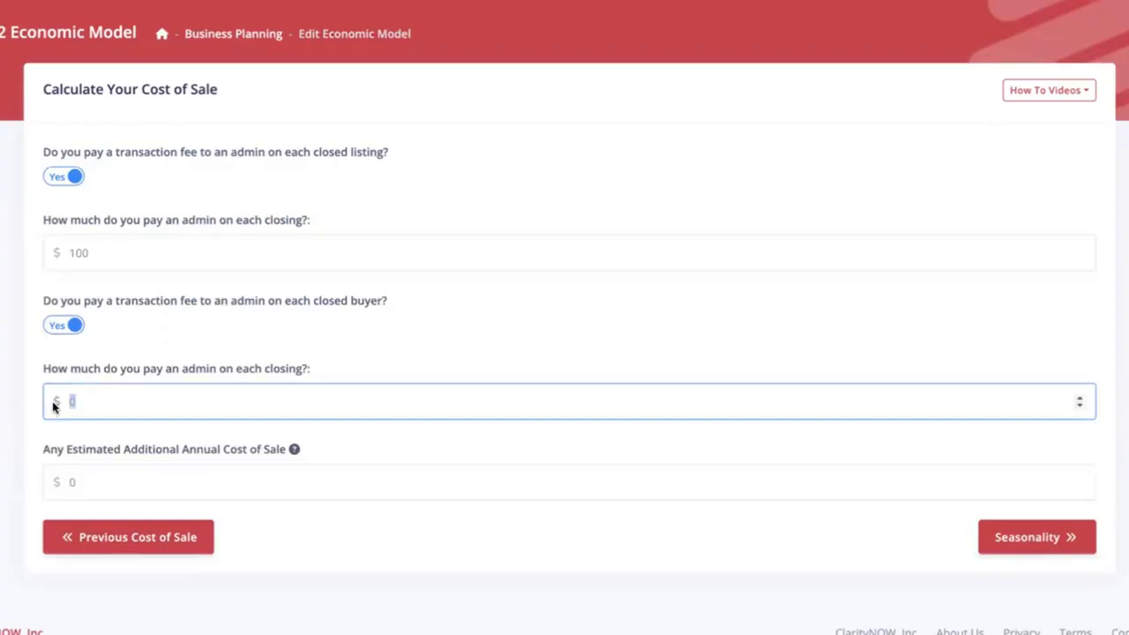
pyautogui.write('100')
pyautogui.click(18, 391)
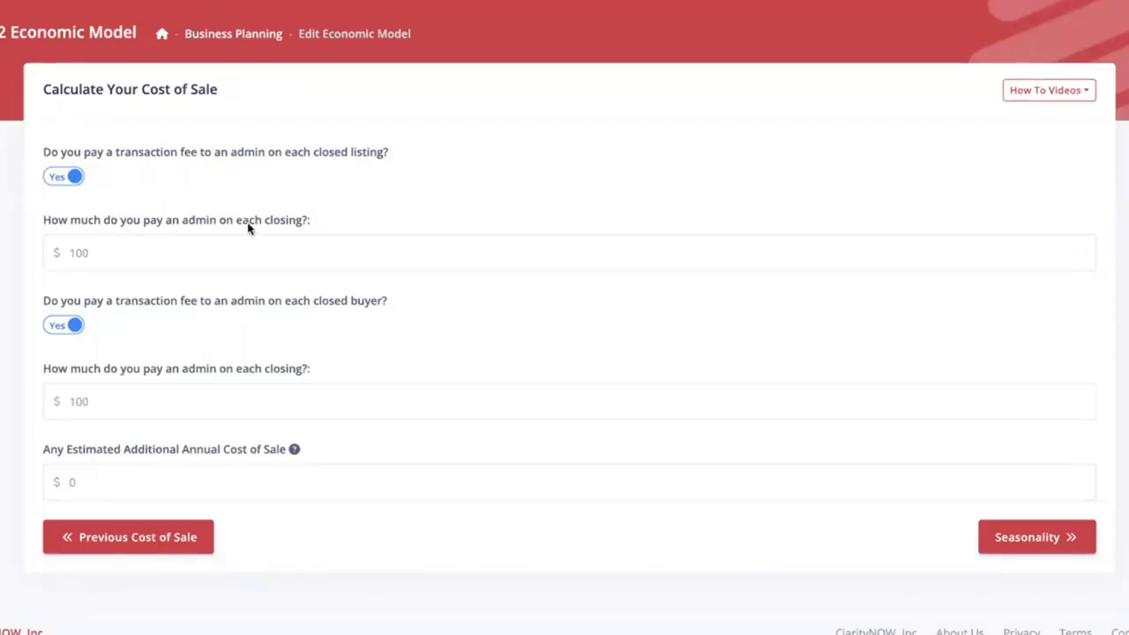
pyautogui.doubleClick(251, 153)
pyautogui.click(276, 164)
pyautogui.click(86, 482)
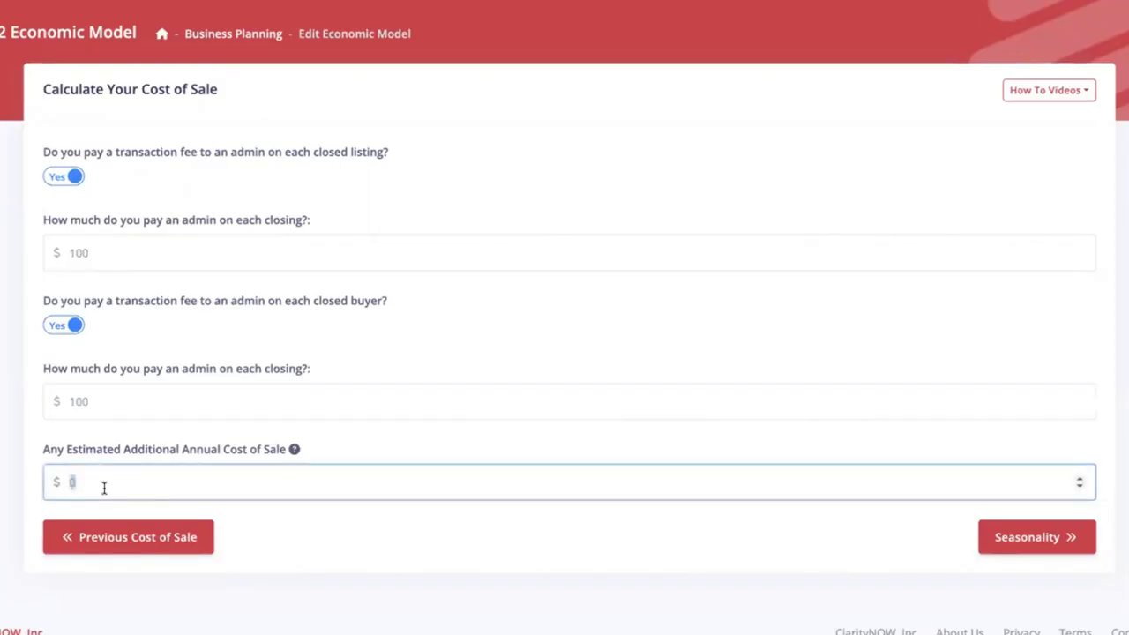
# - Finish the additional annual cost entry, accept 20/30/30/20 quarterly seasonality, and submit the model
pyautogui.write('1500')
pyautogui.click(1063, 537)
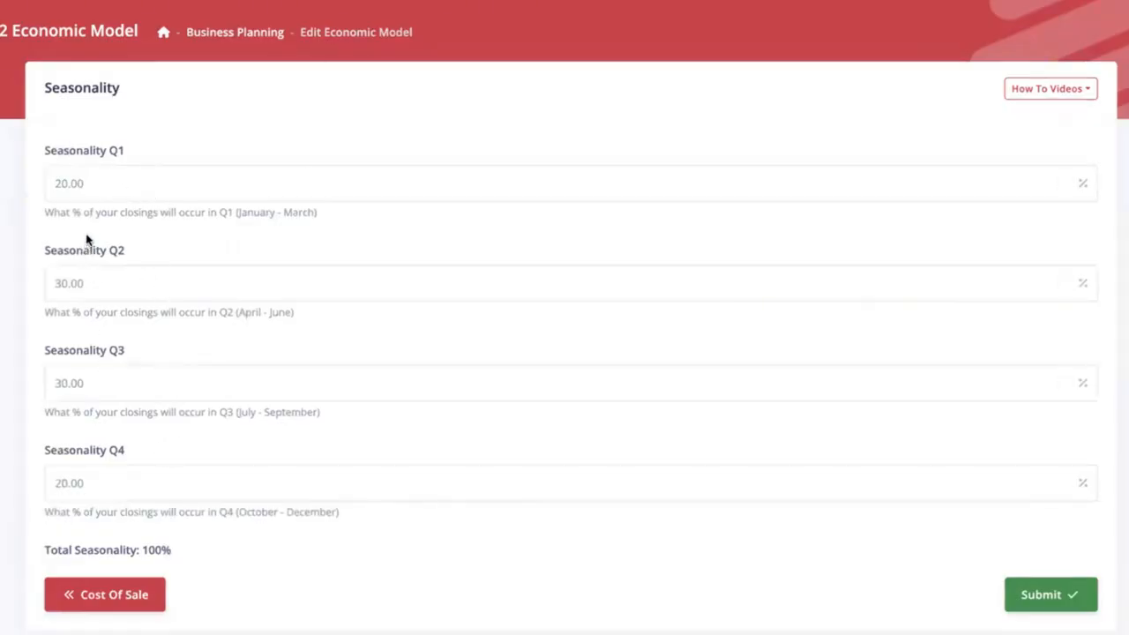
pyautogui.moveTo(235, 215); pyautogui.dragTo(325, 221)
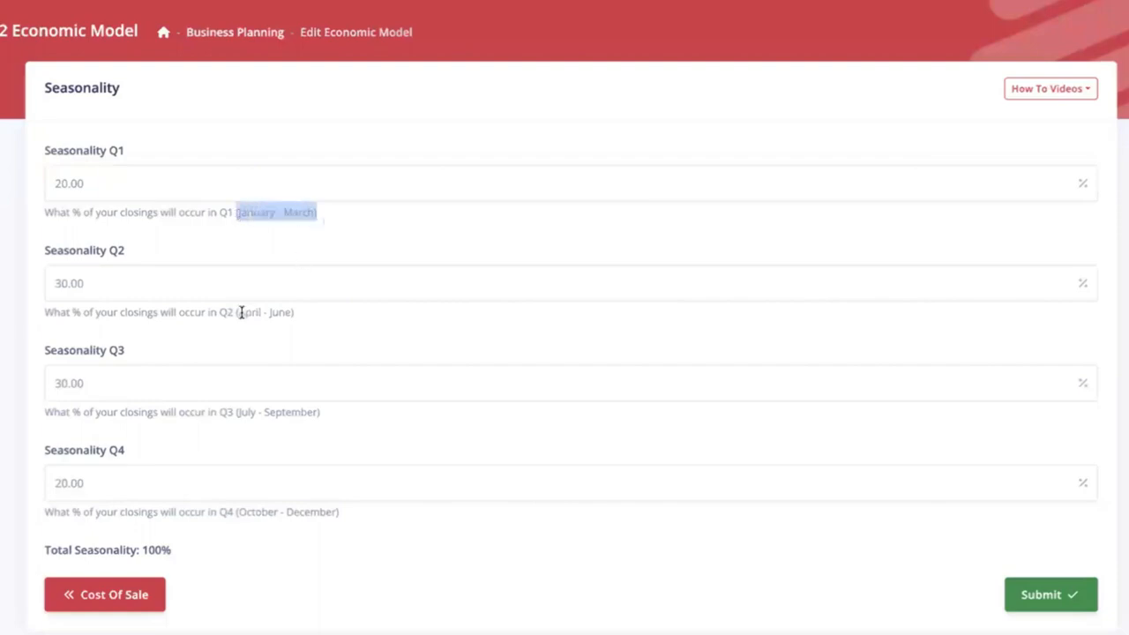
pyautogui.moveTo(236, 315); pyautogui.dragTo(309, 317)
pyautogui.click(351, 330)
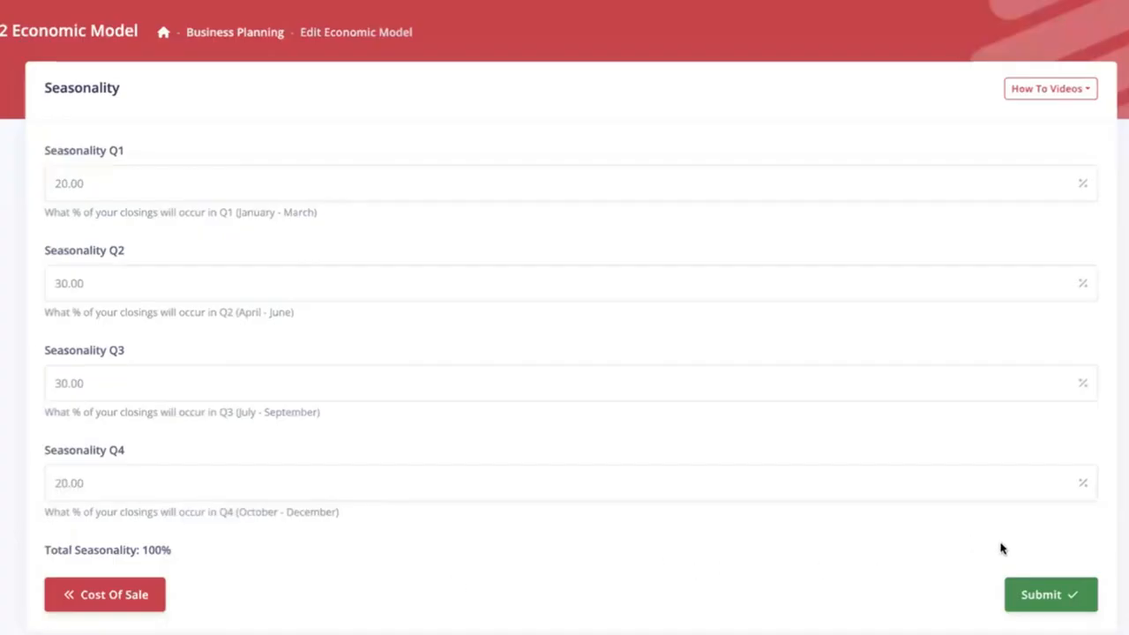
pyautogui.click(1048, 596)
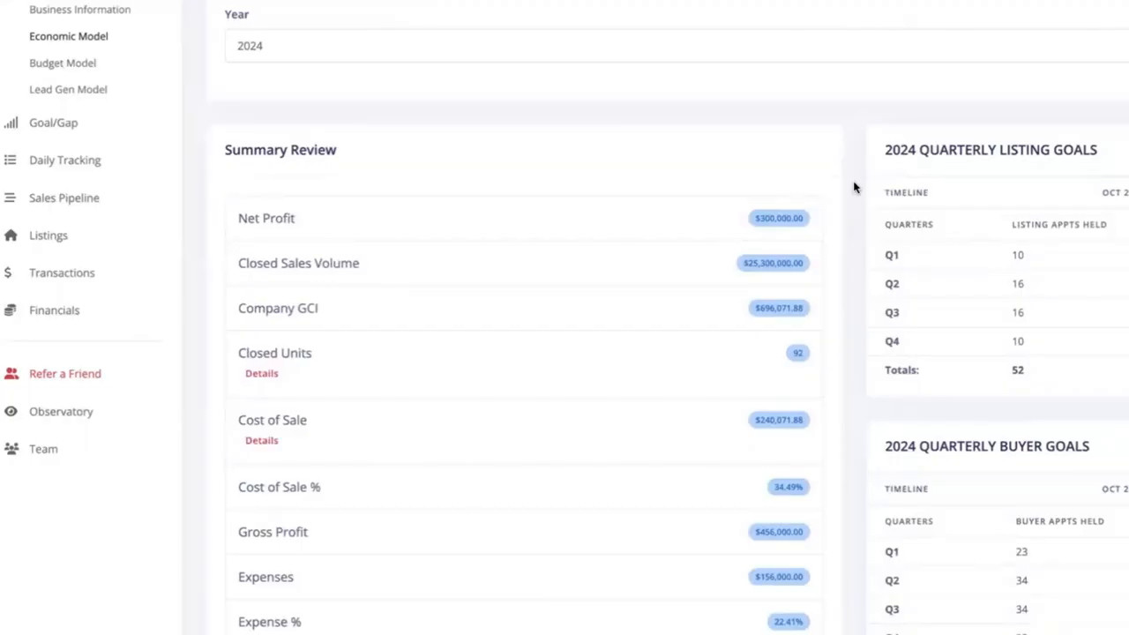
# - Scroll the Summary Review and inspect the Closed Units breakdown of your and team members' sales
pyautogui.scroll(-1, 853, 187)
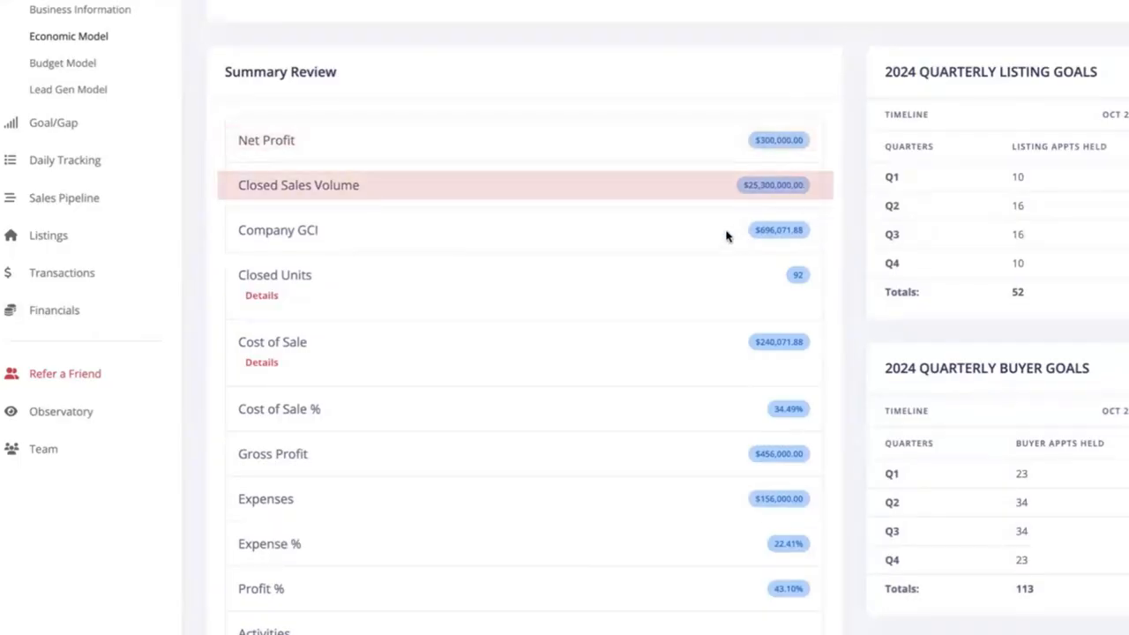
pyautogui.scroll(-1, 839, 239)
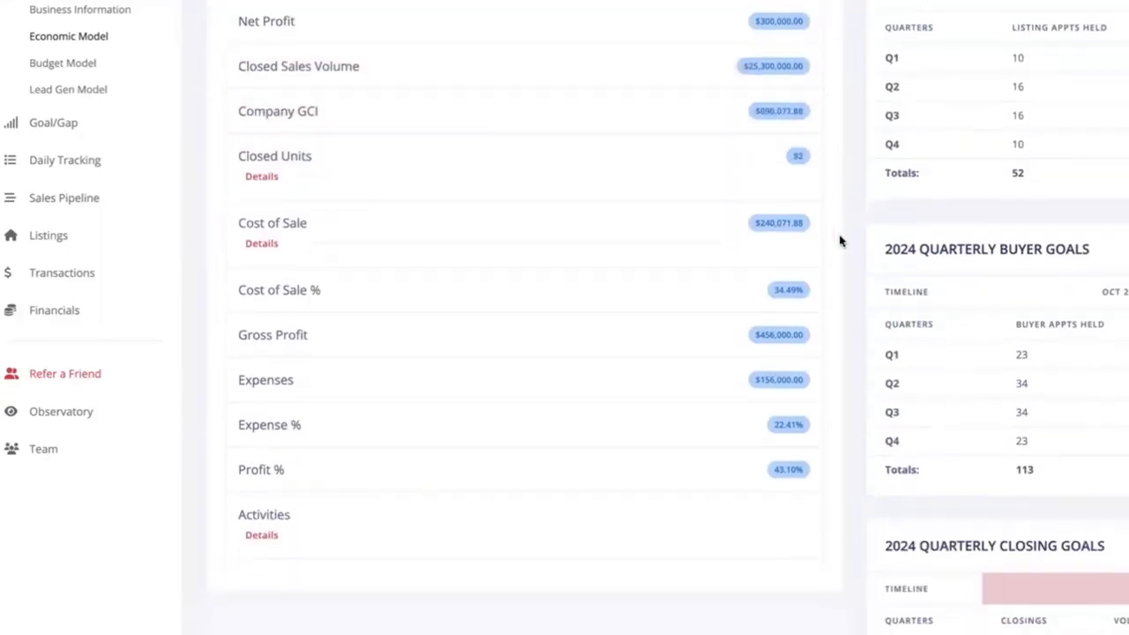
pyautogui.click(267, 178)
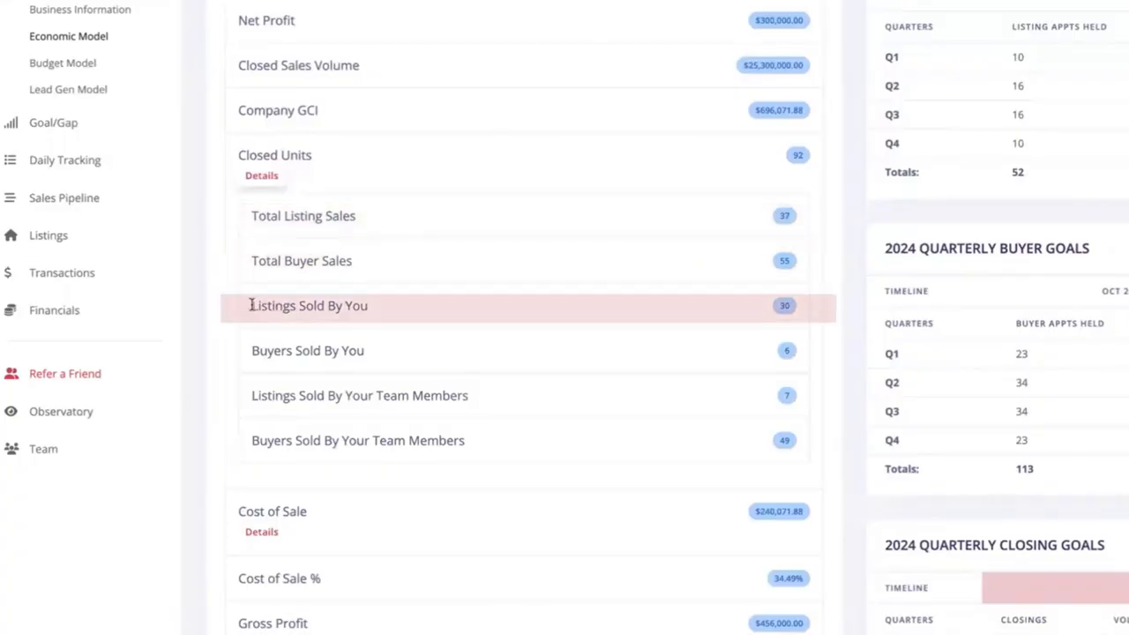
pyautogui.moveTo(252, 306); pyautogui.dragTo(794, 350)
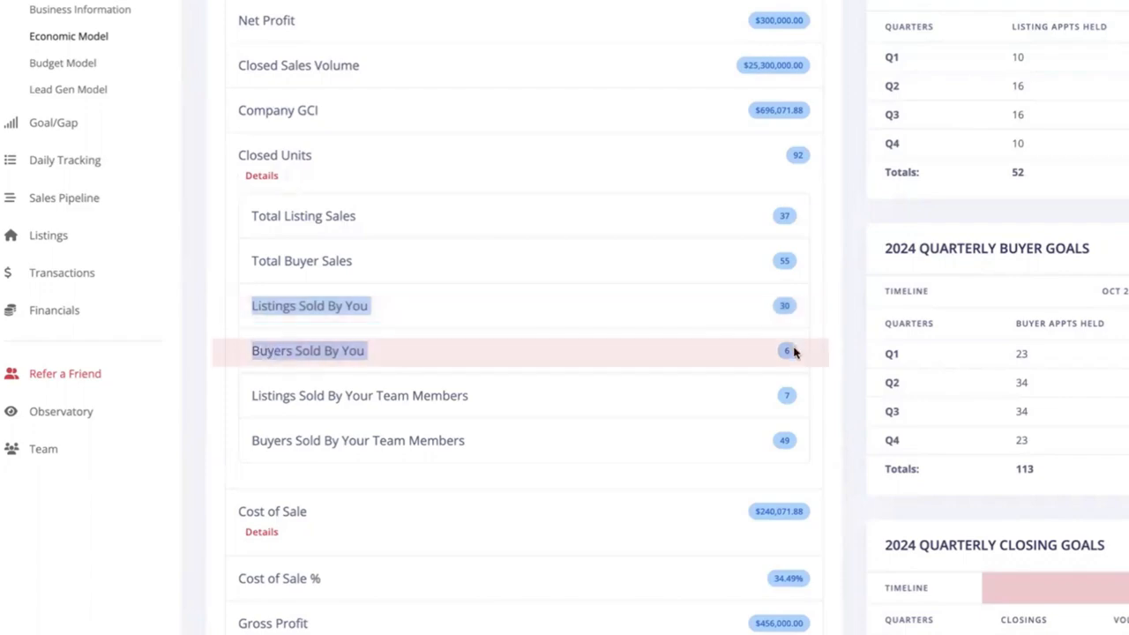
pyautogui.click(803, 350)
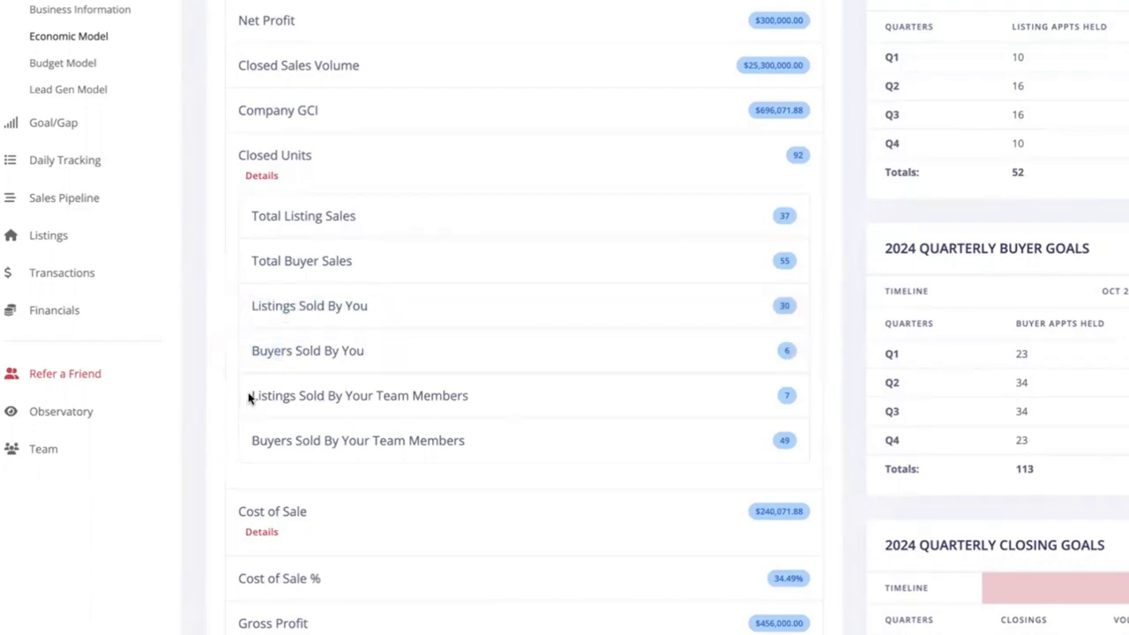
pyautogui.moveTo(249, 399); pyautogui.dragTo(809, 443)
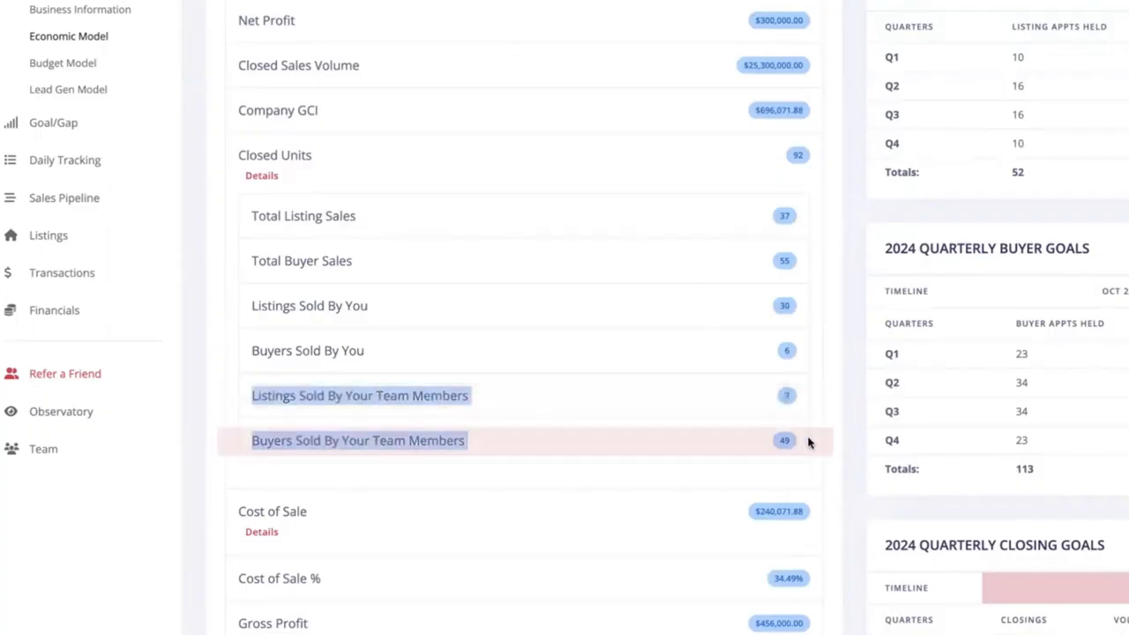
pyautogui.click(826, 427)
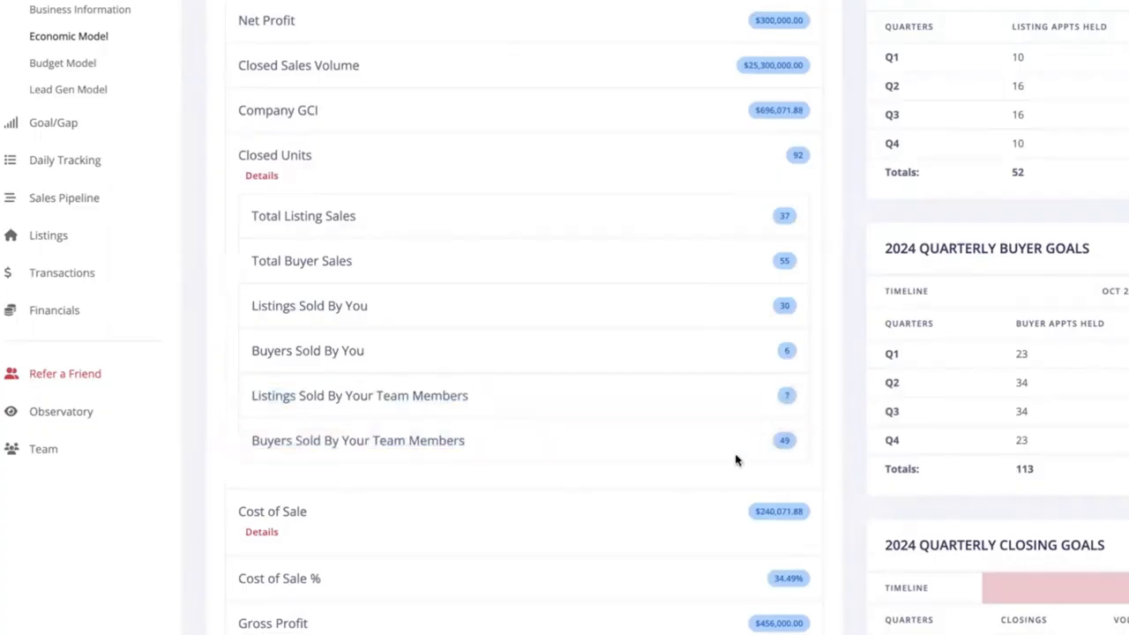
pyautogui.click(263, 178)
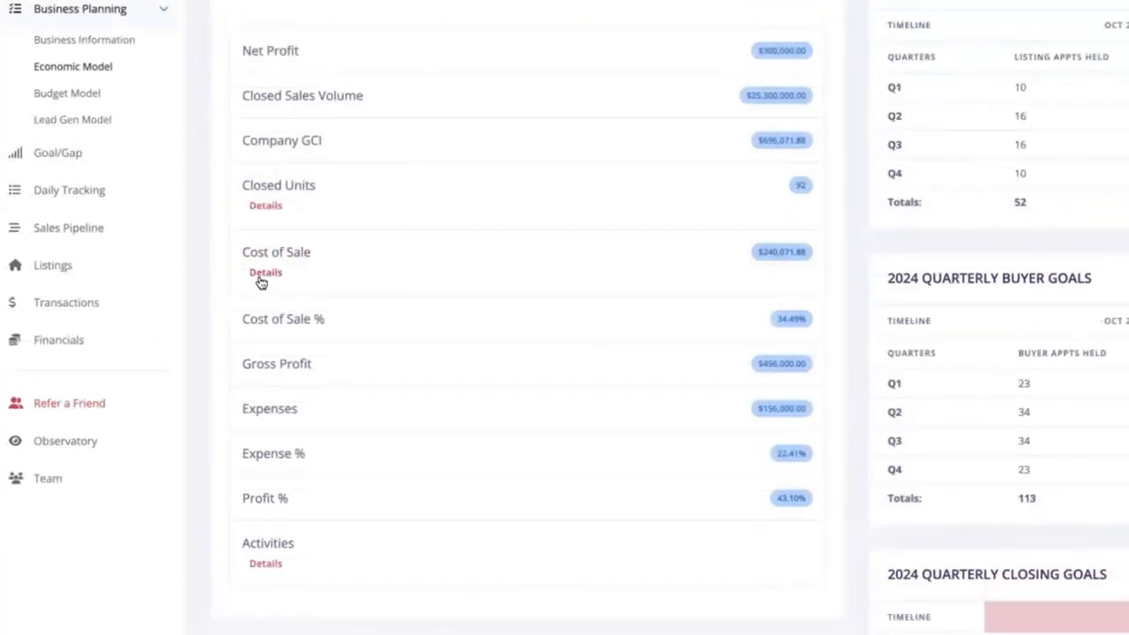
# - Expand and collapse the Cost of Sale and Activities breakdowns, reviewing the Expenses row
pyautogui.click(263, 275)
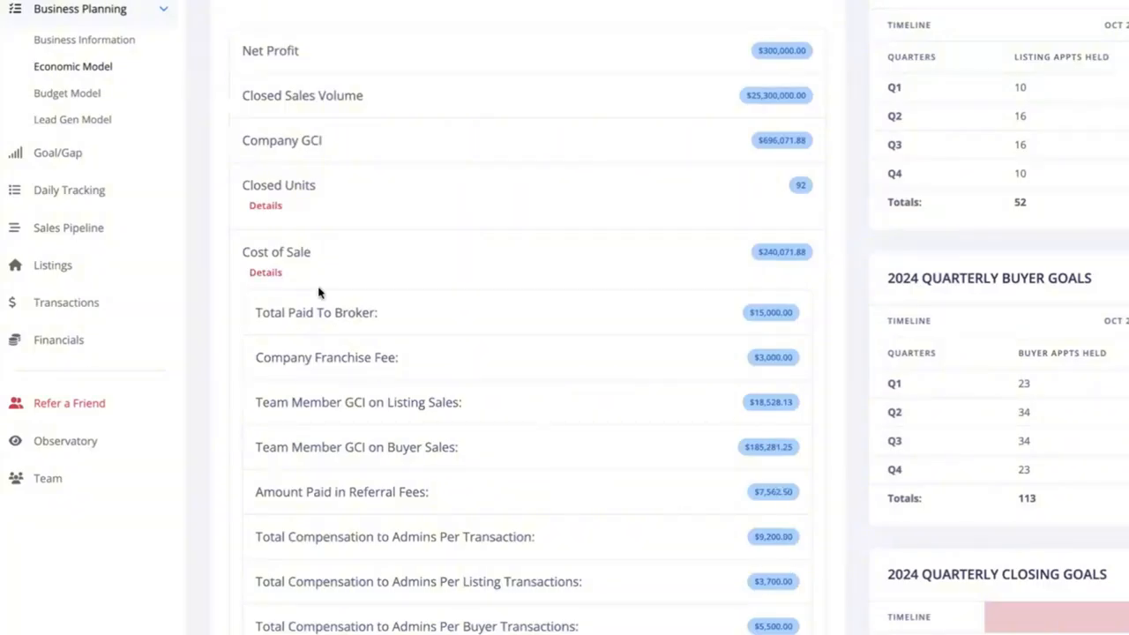
pyautogui.click(266, 275)
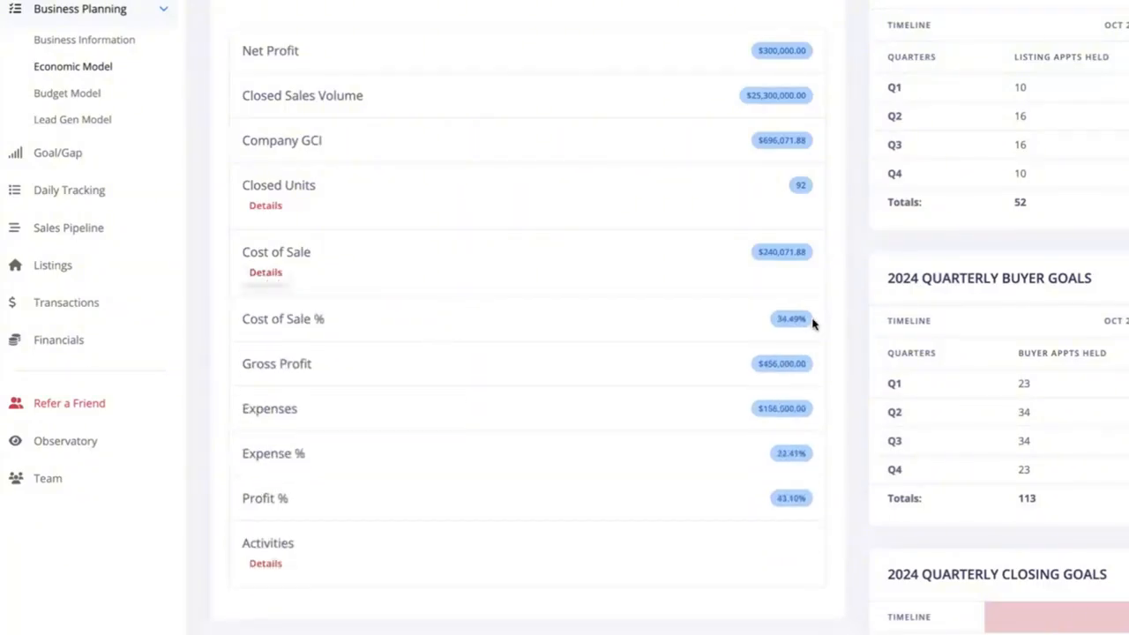
pyautogui.click(741, 322)
pyautogui.moveTo(350, 408); pyautogui.dragTo(249, 408)
pyautogui.click(279, 564)
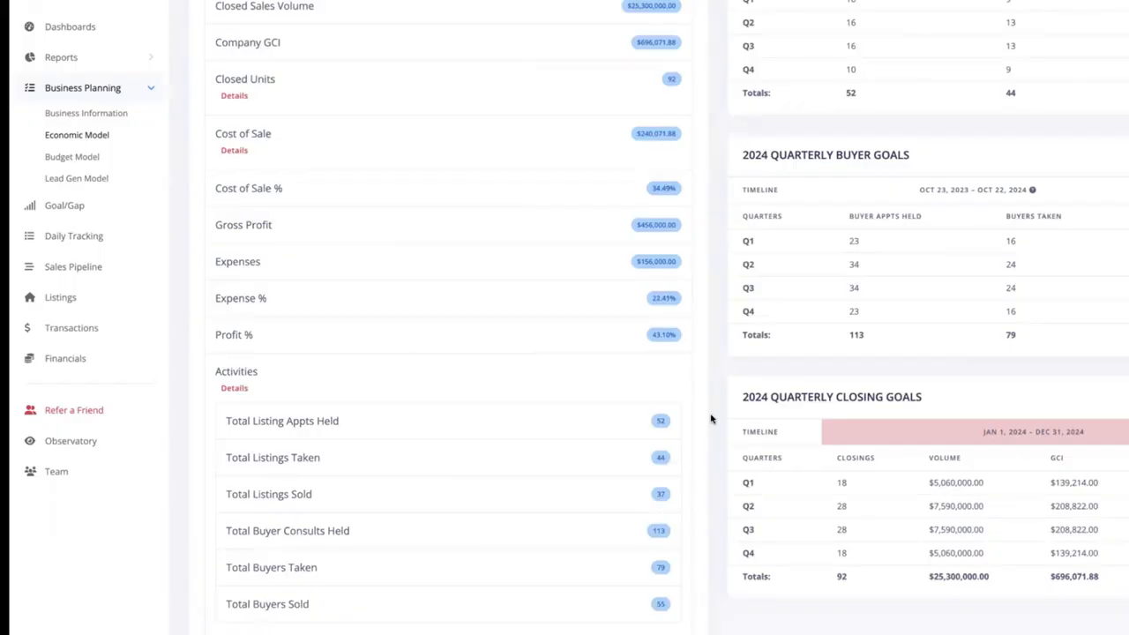
pyautogui.click(234, 388)
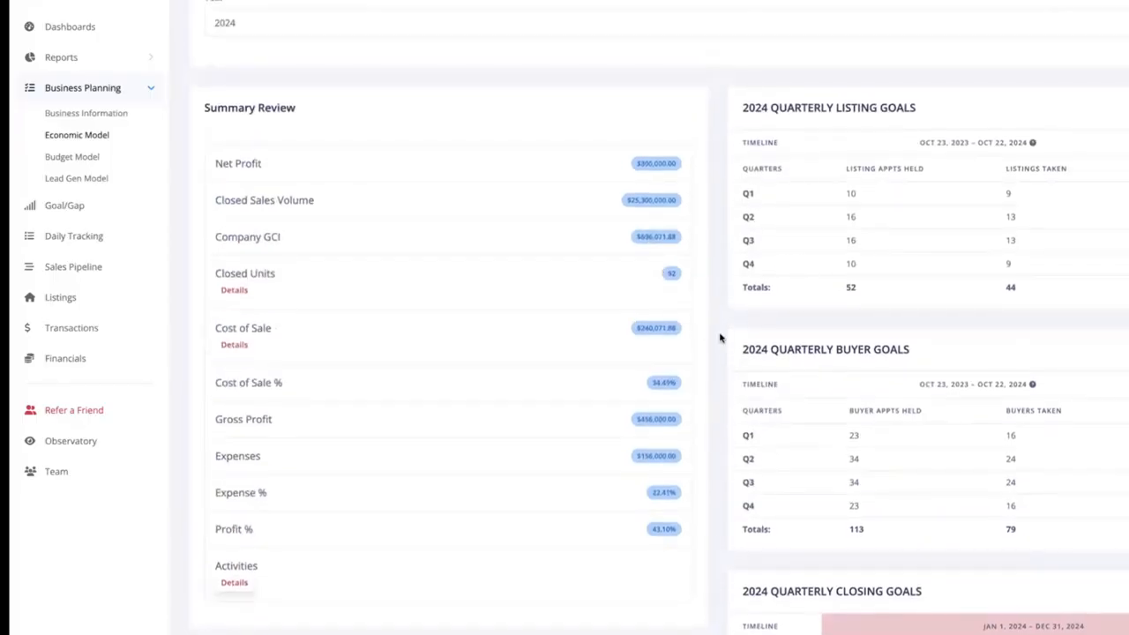
# - Expand Closed Units to review the team-member sales rows, then collapse it
pyautogui.click(223, 290)
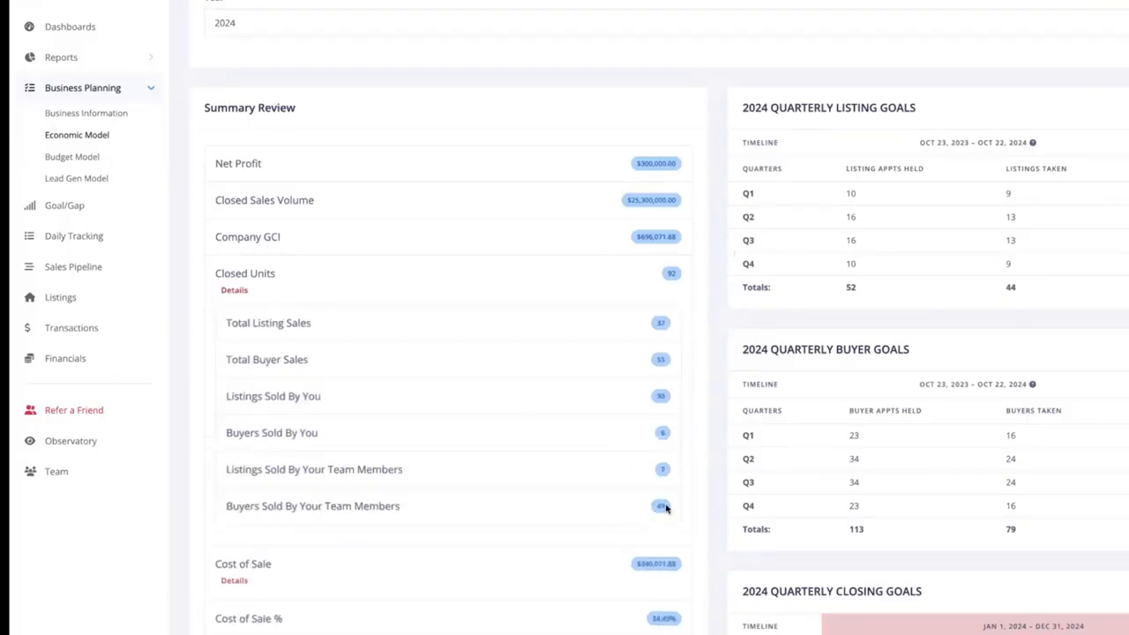
pyautogui.moveTo(666, 507); pyautogui.dragTo(222, 475)
pyautogui.click(382, 470)
pyautogui.click(234, 290)
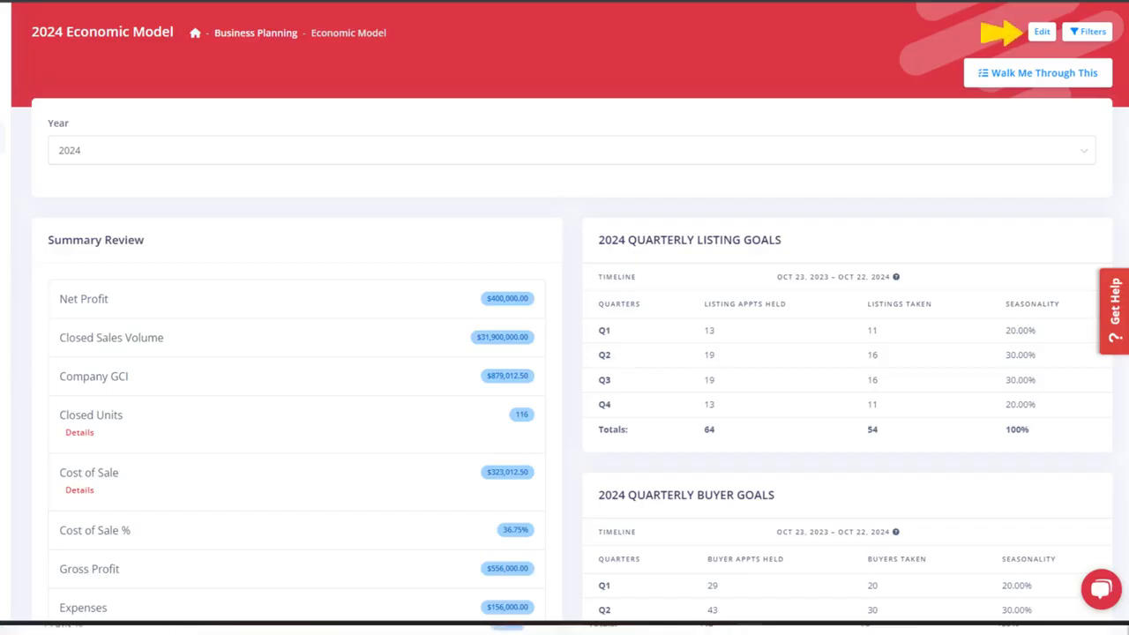
# - Edit the 2024 Economic Model and change the Net Profit Goal from 300000 to 400000
pyautogui.click(1010, 33)
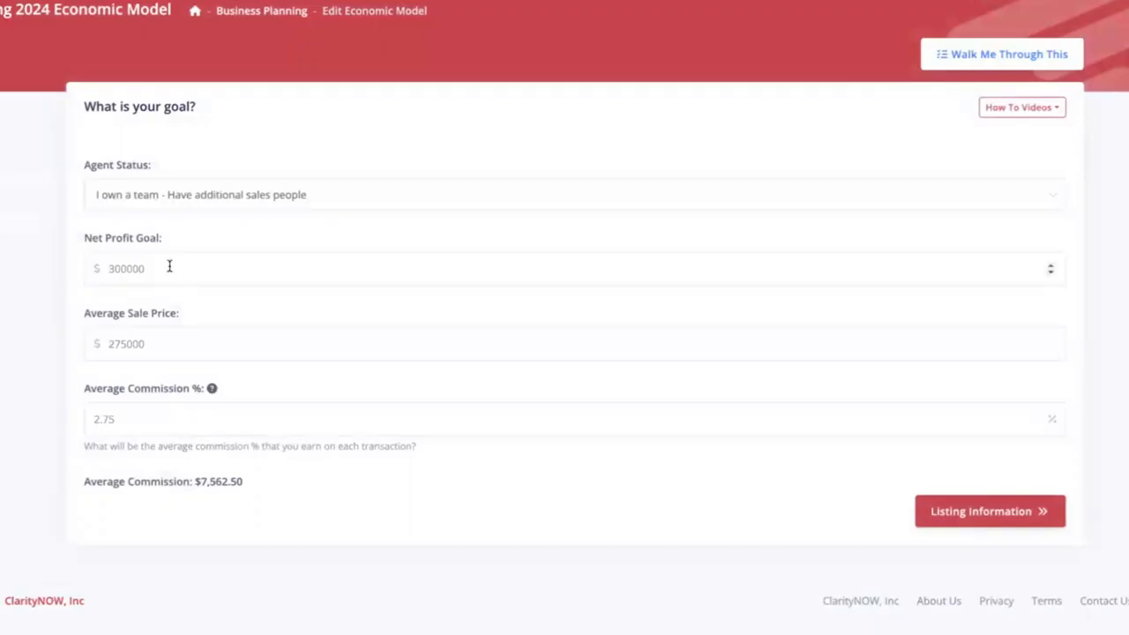
pyautogui.moveTo(168, 268); pyautogui.dragTo(93, 268)
pyautogui.write('400000')
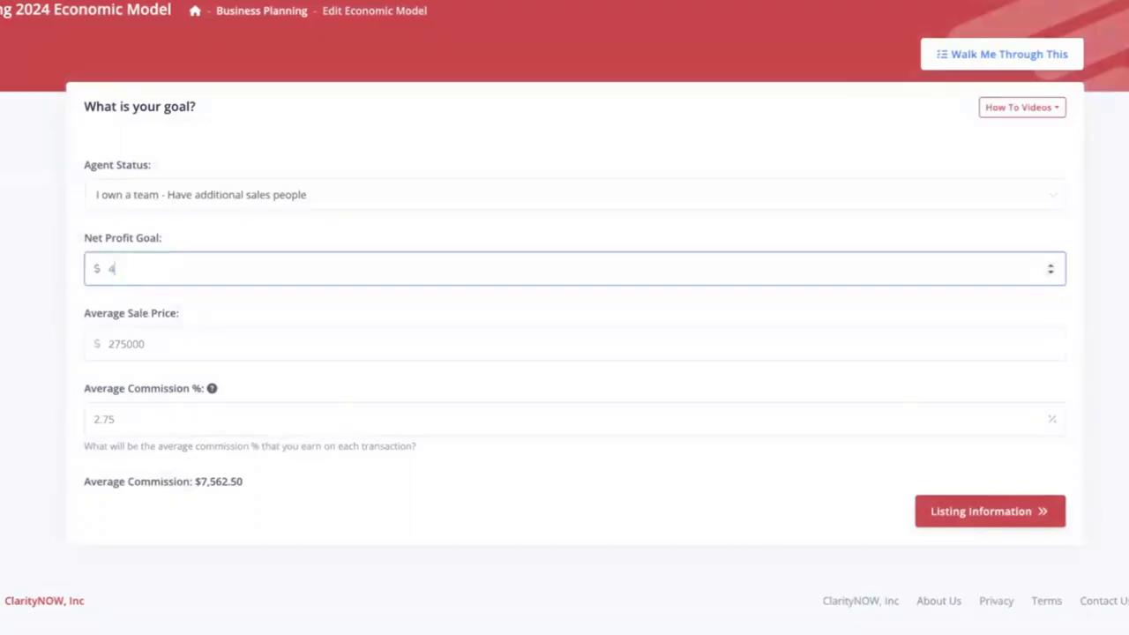
pyautogui.click(183, 313)
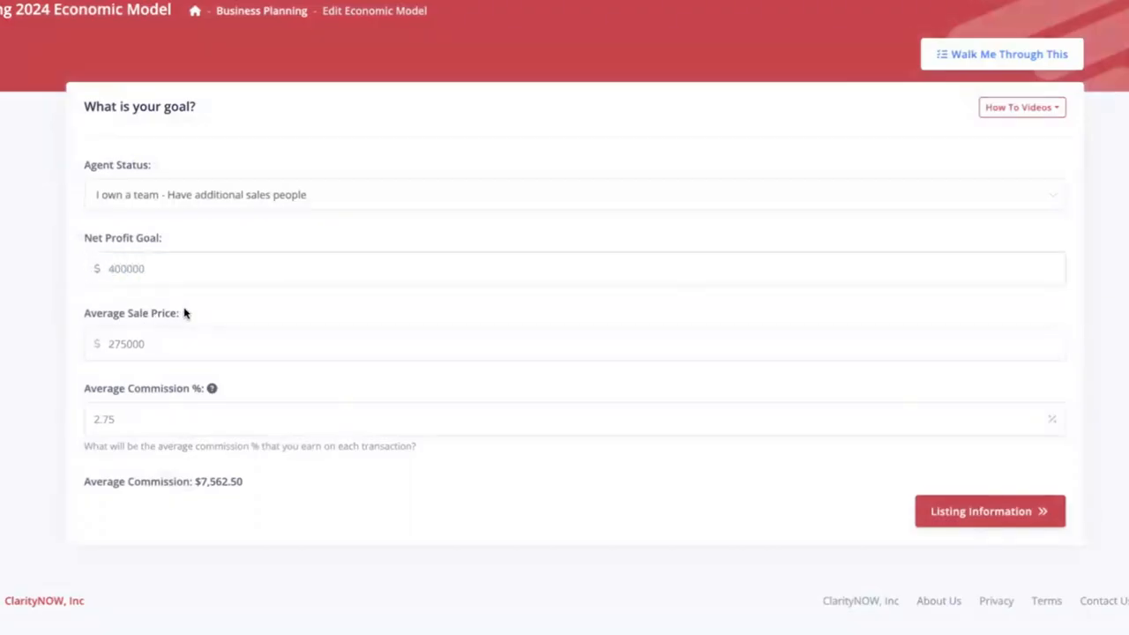
# - Advance through listing, buyer, expenses, cost of sale and seasonality steps, then submit the revised model
pyautogui.click(981, 516)
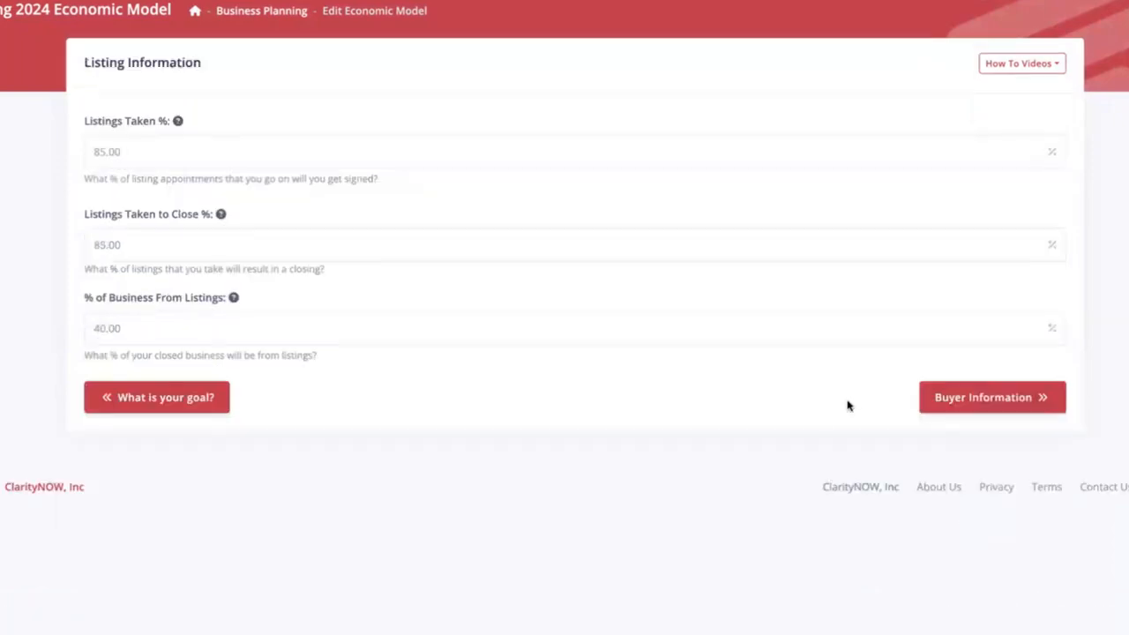
pyautogui.click(1016, 397)
pyautogui.click(985, 340)
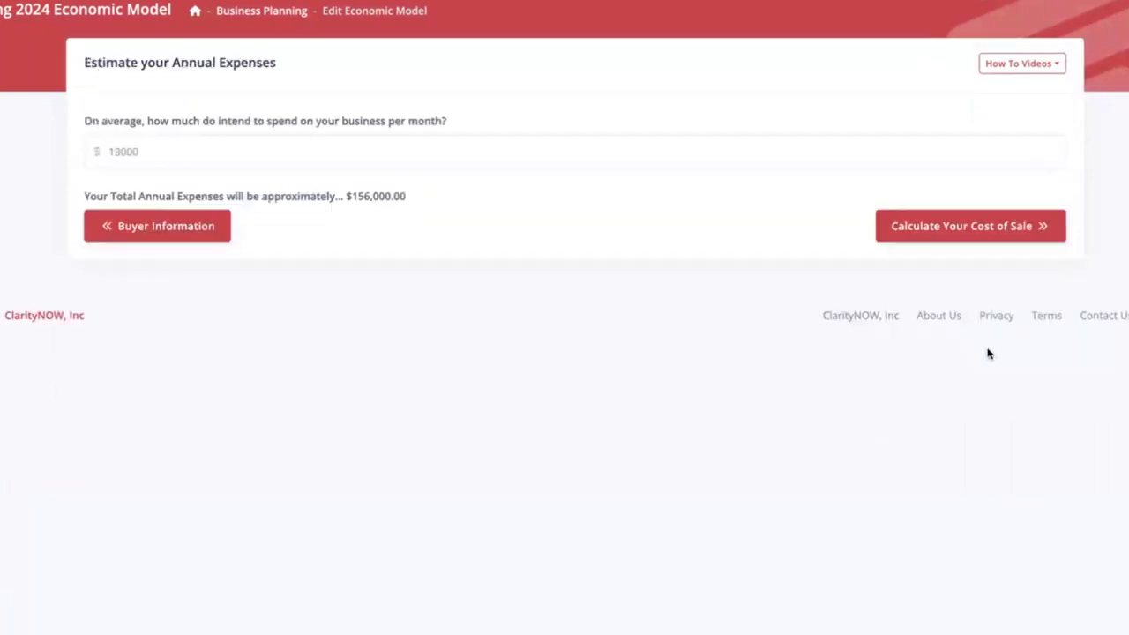
pyautogui.click(957, 234)
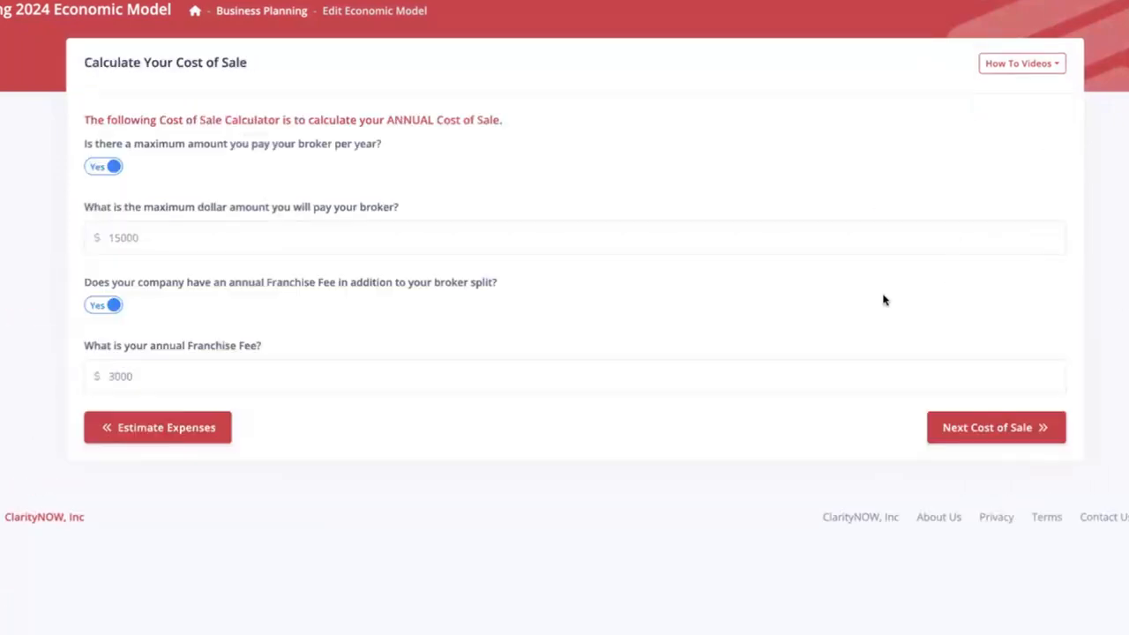
pyautogui.click(990, 429)
pyautogui.click(1009, 447)
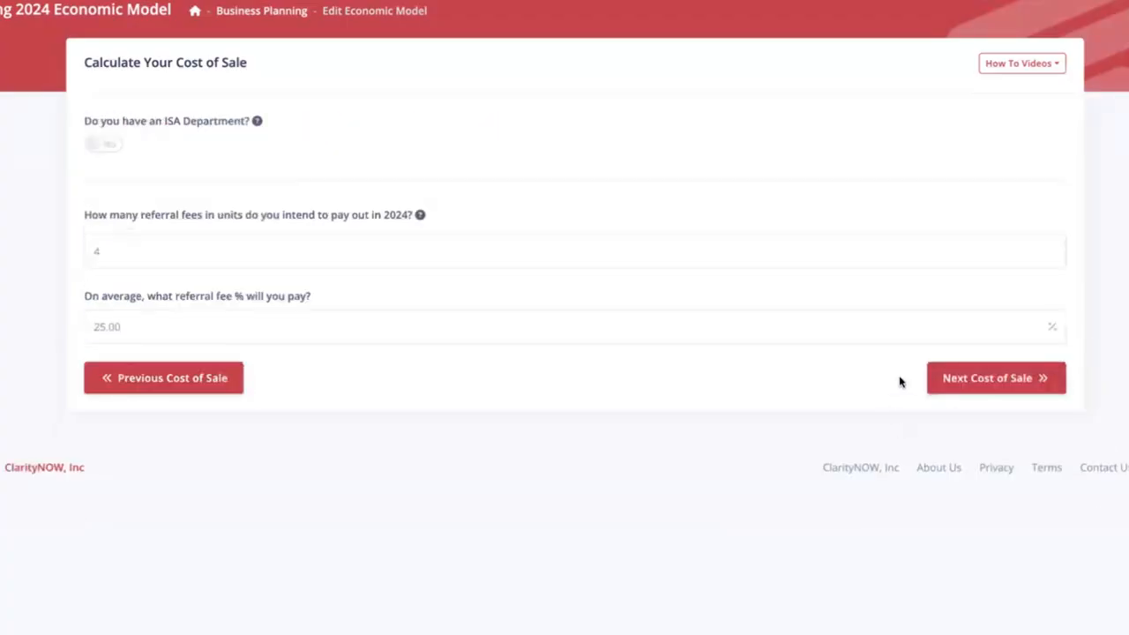
pyautogui.click(1035, 378)
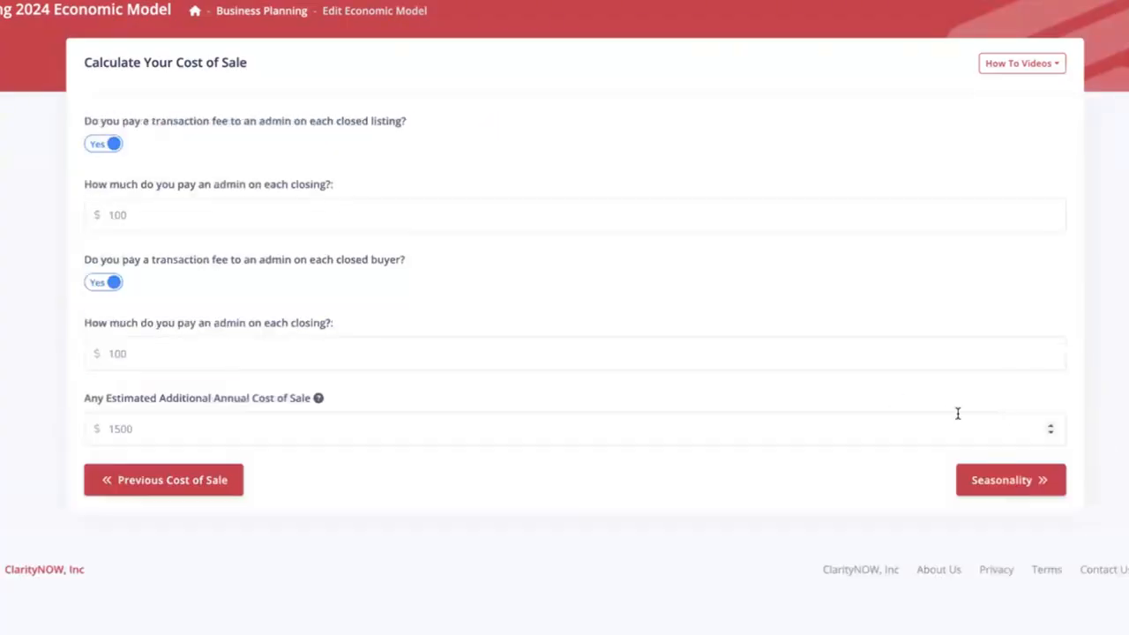
pyautogui.click(1011, 479)
pyautogui.click(1022, 535)
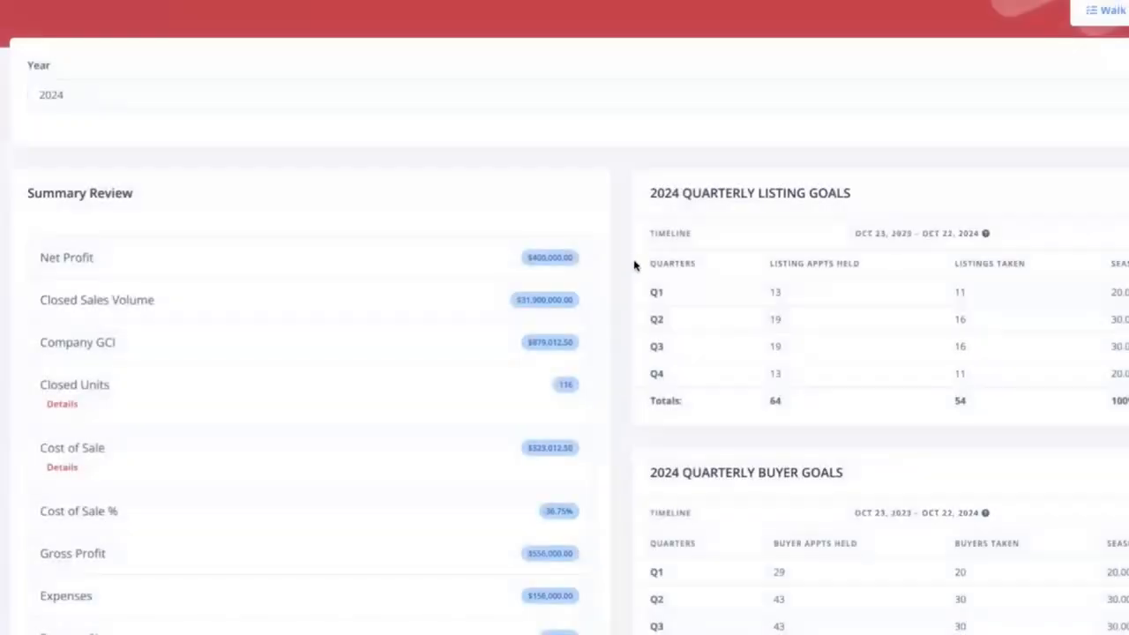
# - Expand the 116 Closed Units breakdown to review team members' listings and buyers sold, then collapse it
pyautogui.scroll(-1, 615, 353)
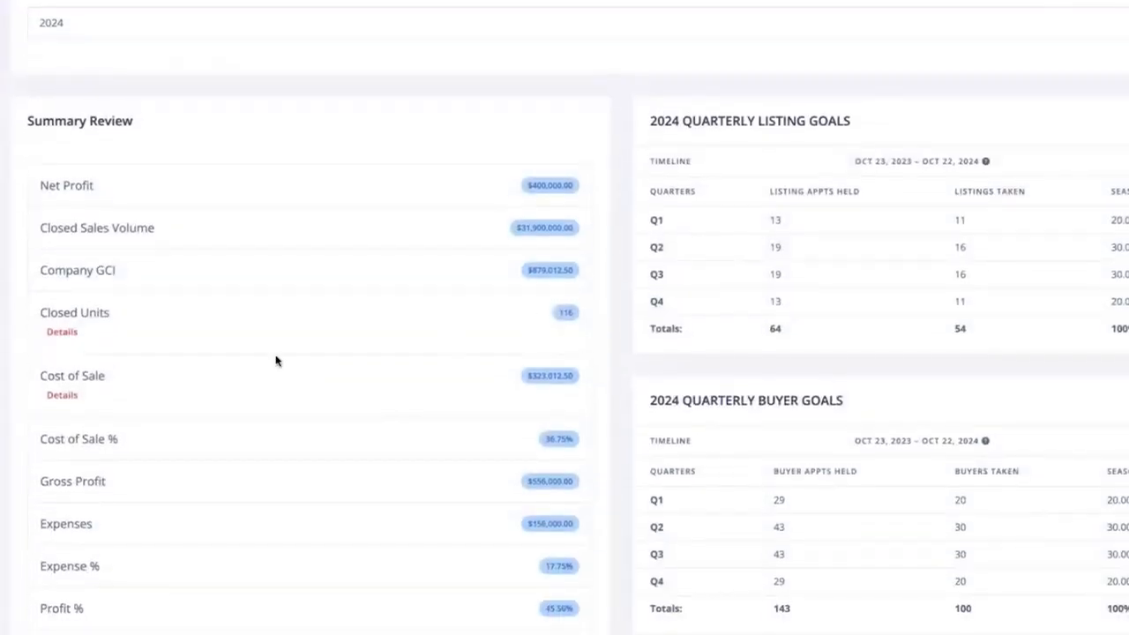
pyautogui.click(62, 340)
pyautogui.scroll(-1, 353, 406)
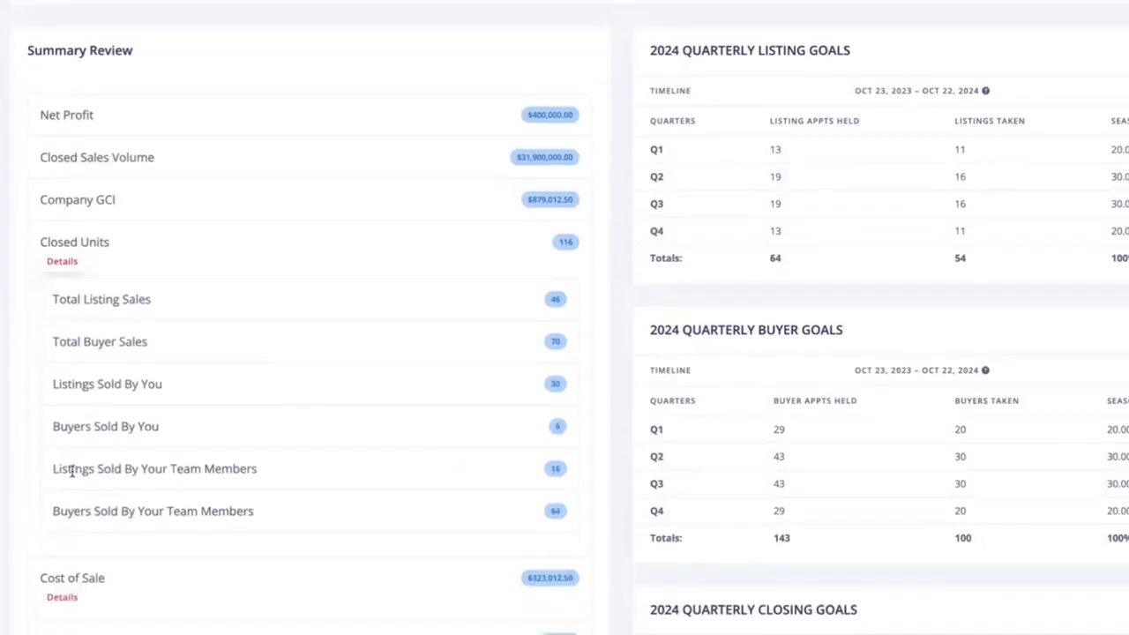
pyautogui.moveTo(53, 471); pyautogui.dragTo(500, 468)
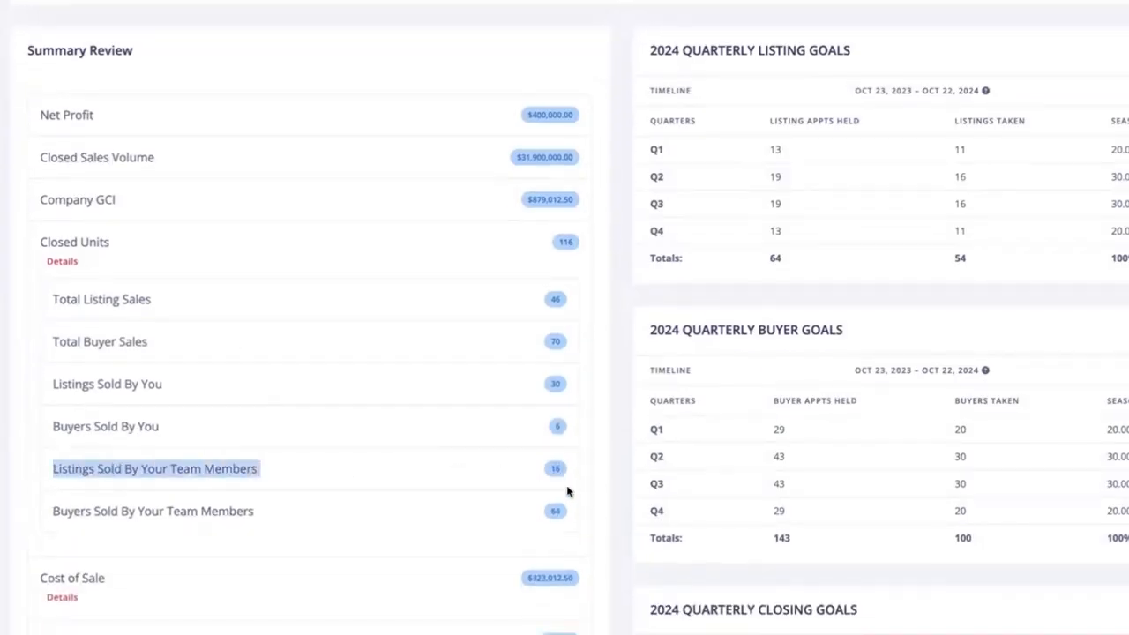
pyautogui.moveTo(567, 491); pyautogui.dragTo(569, 512)
pyautogui.click(614, 491)
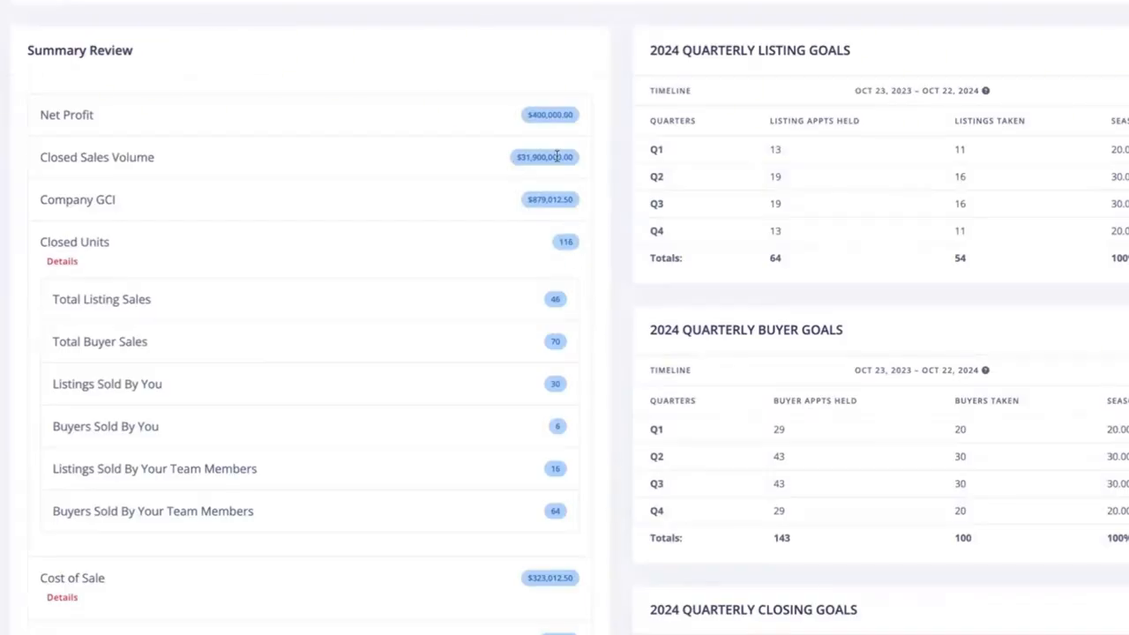
pyautogui.click(61, 261)
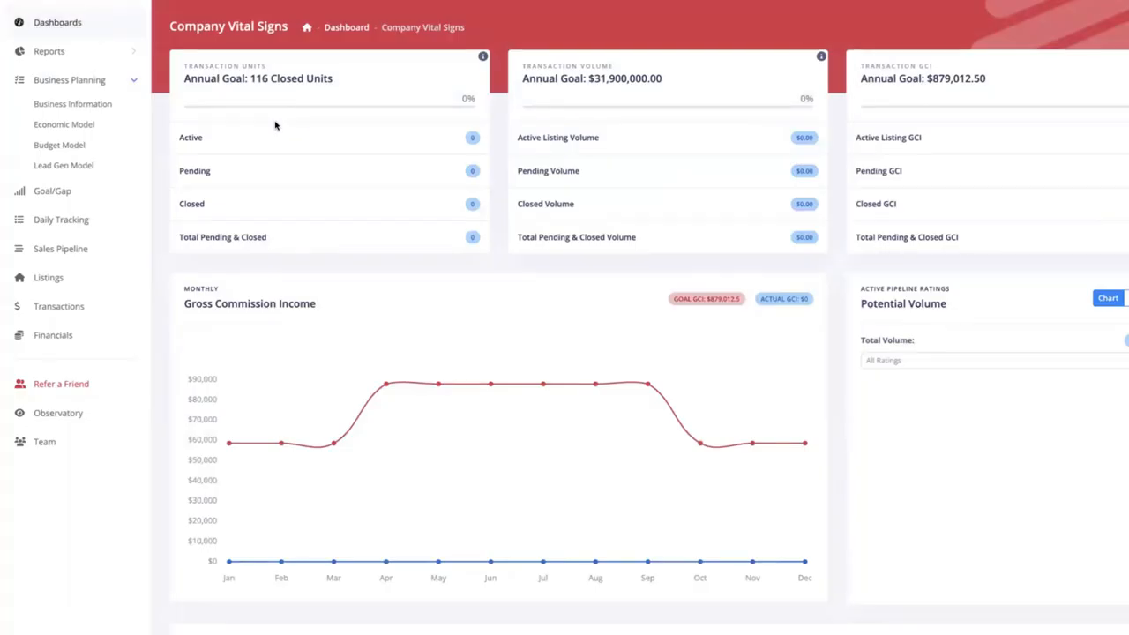
# - Collapse Business Planning, open and close HubBot, and show the Get Help resources panel
pyautogui.click(134, 81)
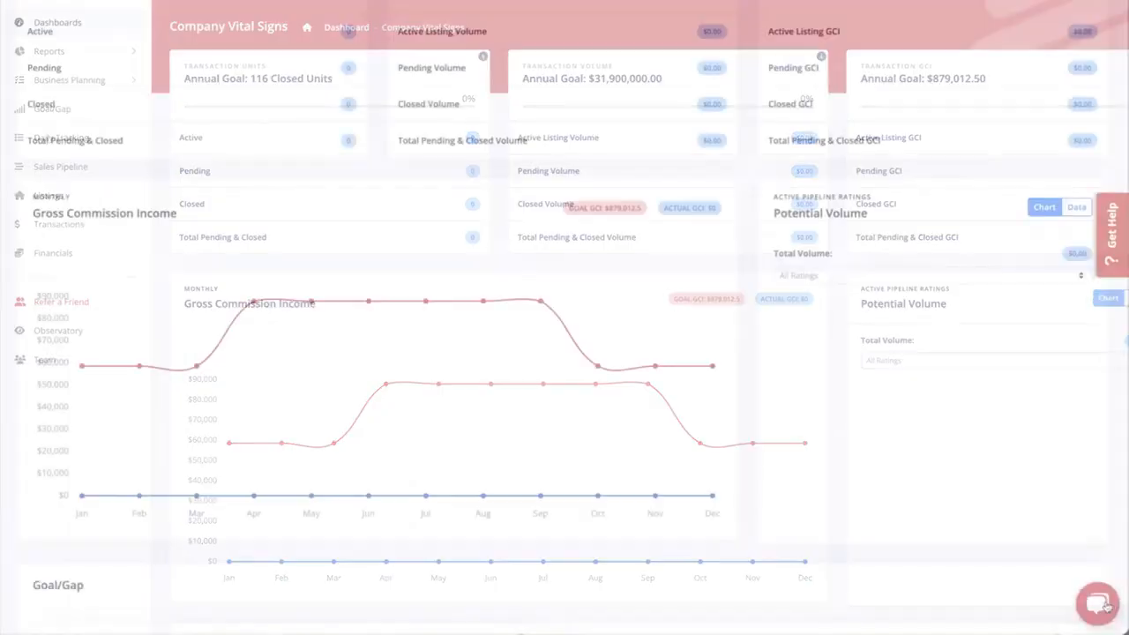
pyautogui.click(1098, 604)
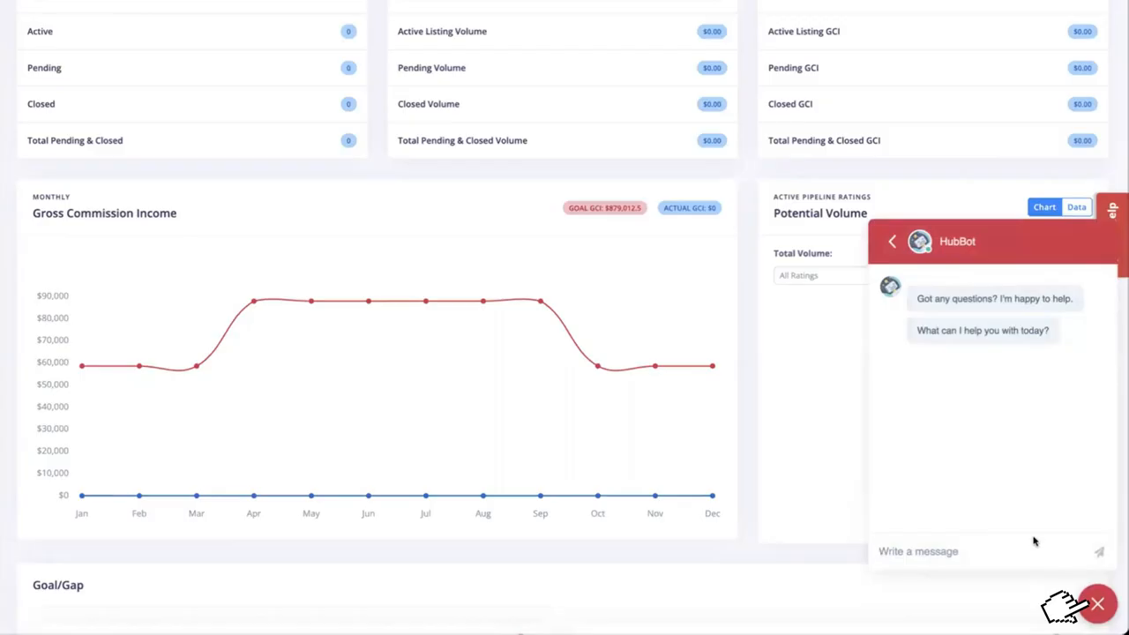
pyautogui.click(1098, 604)
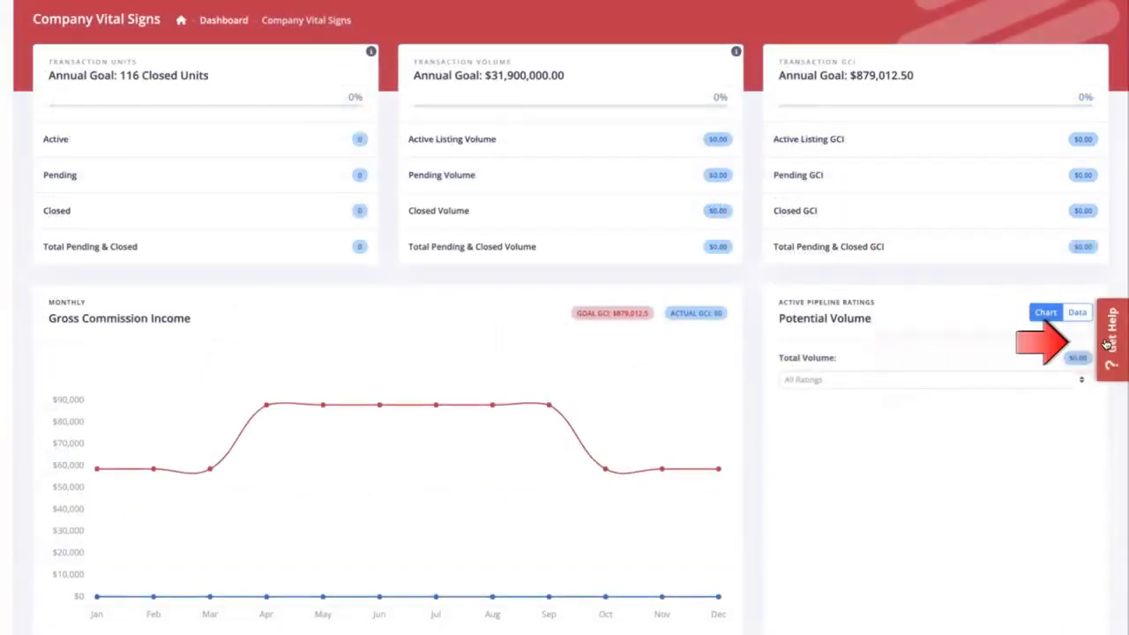
pyautogui.click(1110, 342)
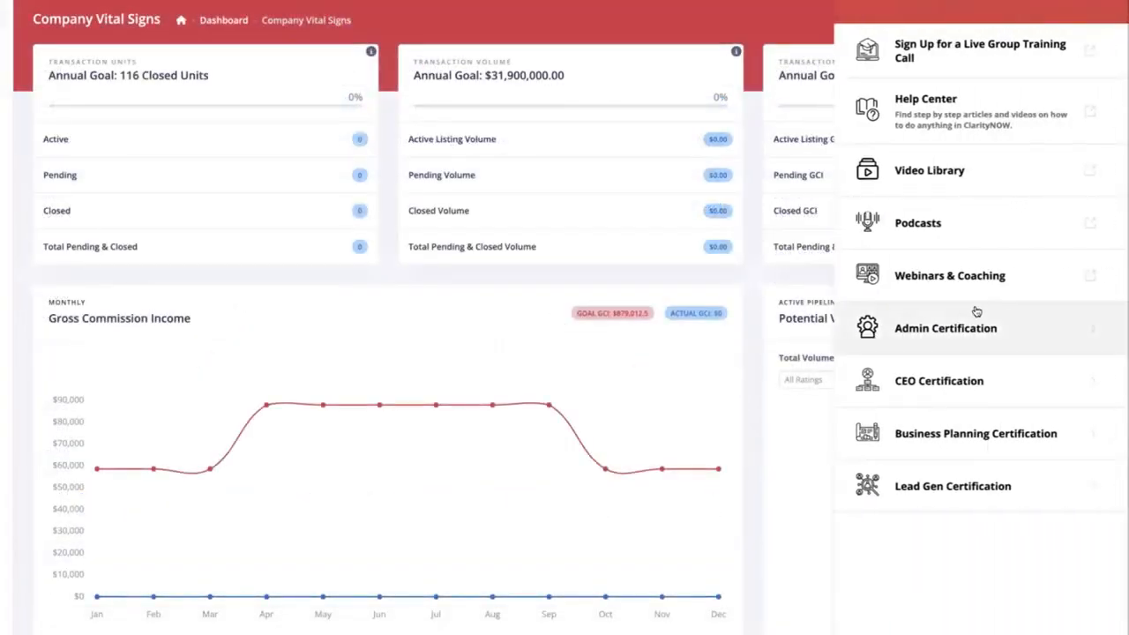
# - Open the Help Center from the Get Help panel and browse its categories
pyautogui.click(986, 109)
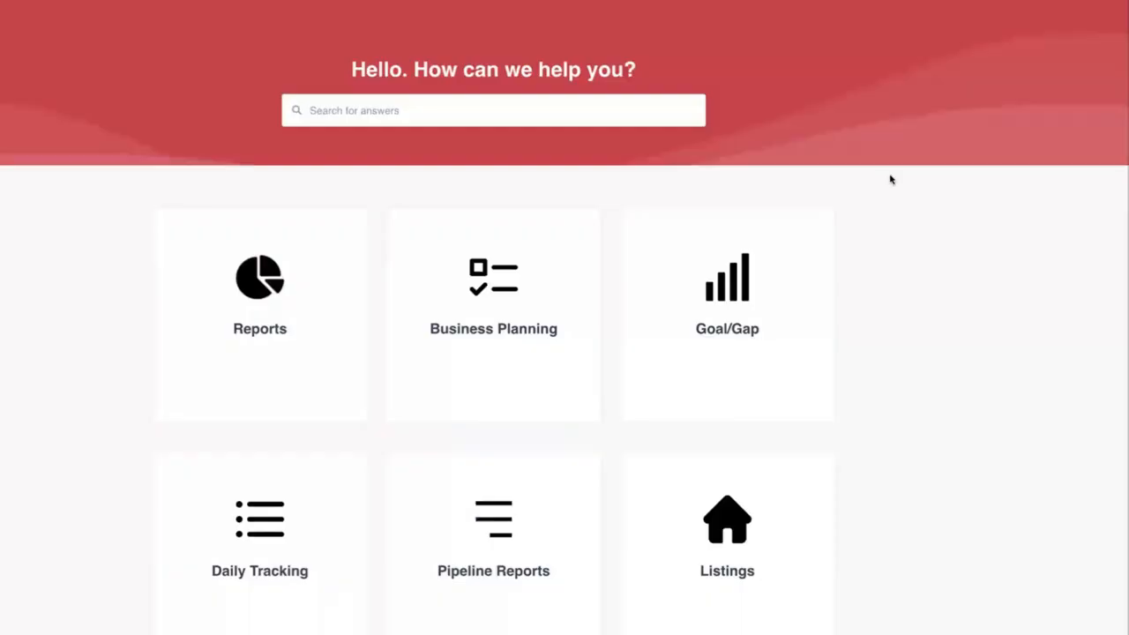
pyautogui.scroll(-4, 917, 317)
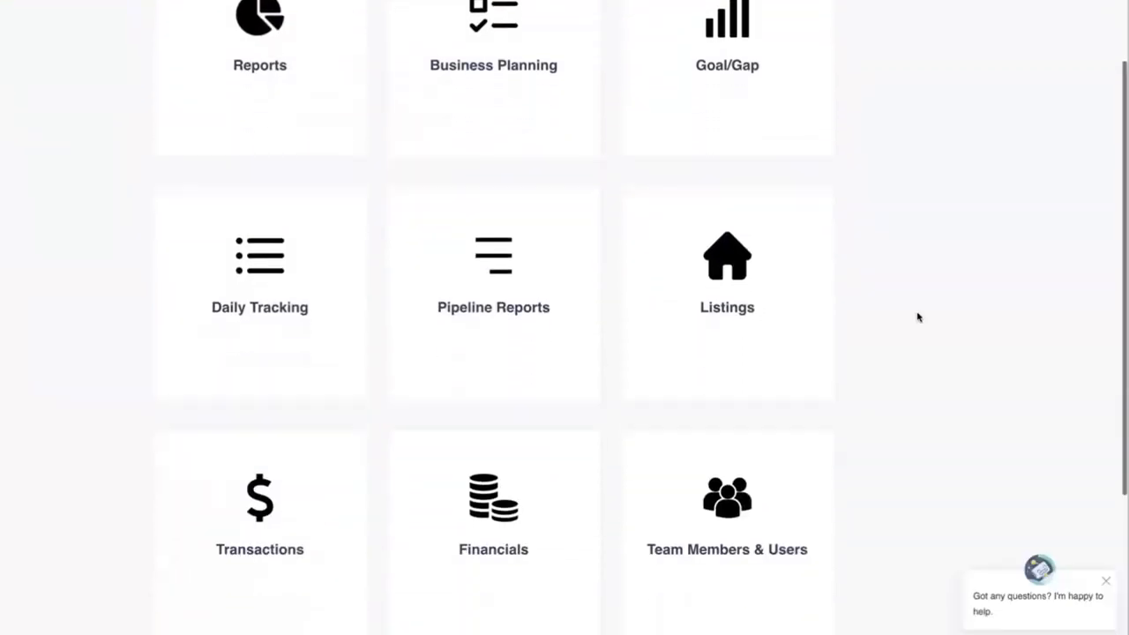
pyautogui.scroll(2, 917, 317)
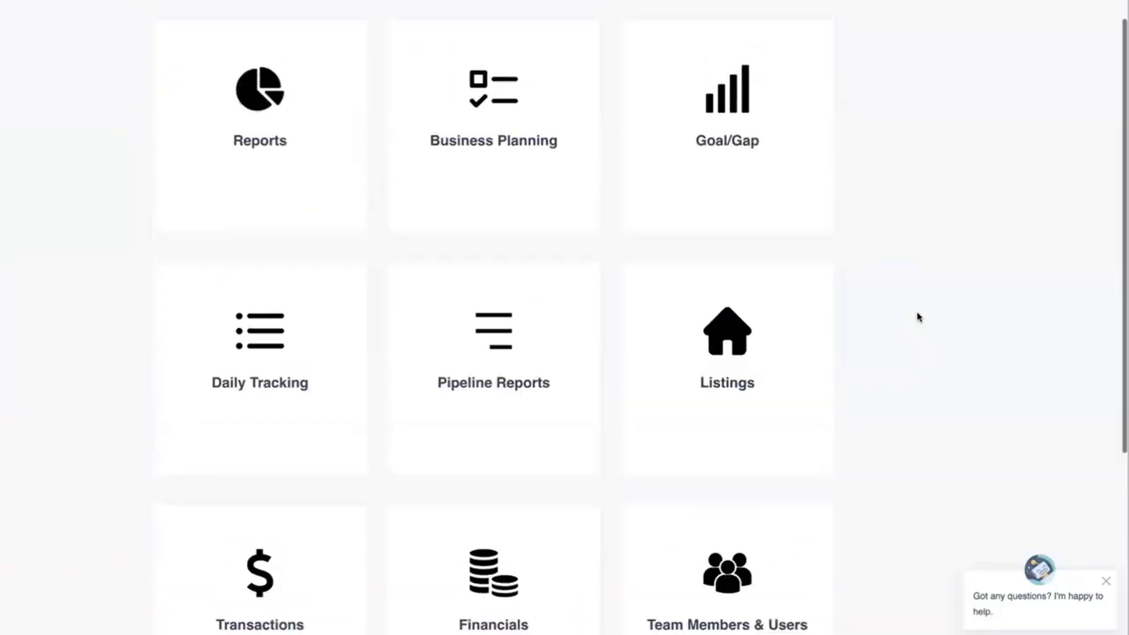
pyautogui.scroll(1, 906, 316)
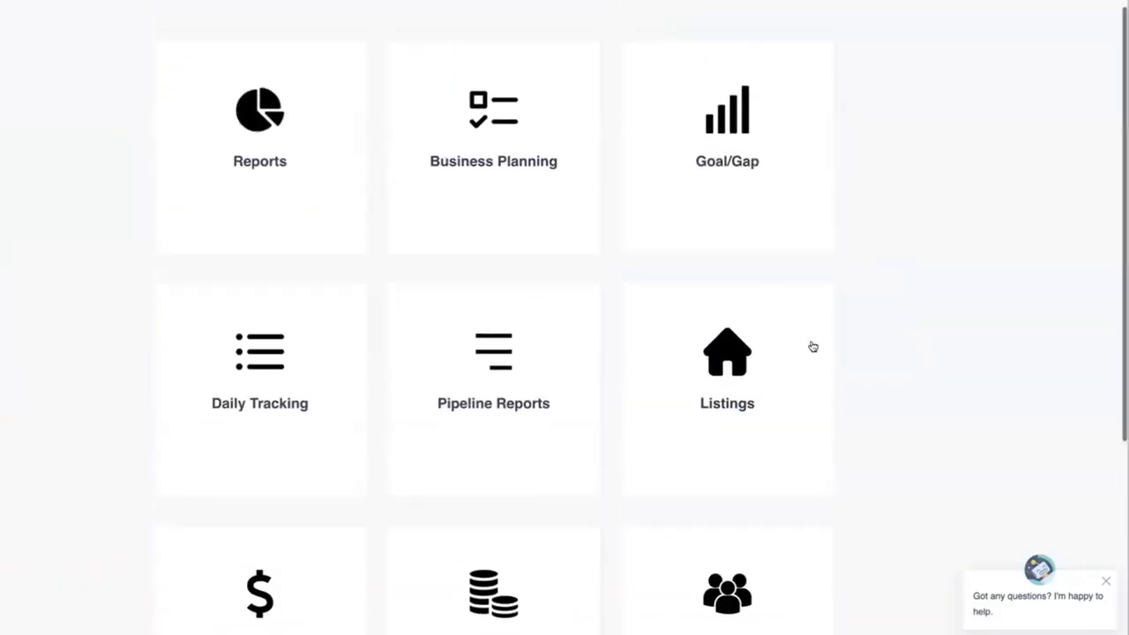
# - Open the 'How to Read and Use the Pipeline Report' article under Pipeline Reports
pyautogui.click(498, 364)
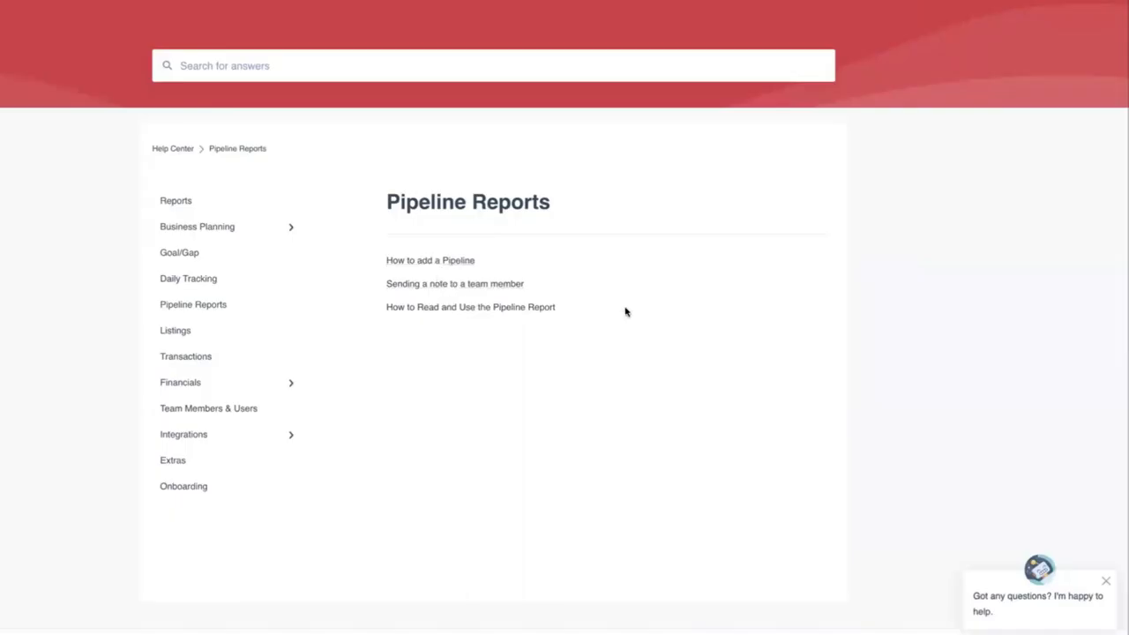
pyautogui.click(461, 308)
pyautogui.scroll(-10, 871, 326)
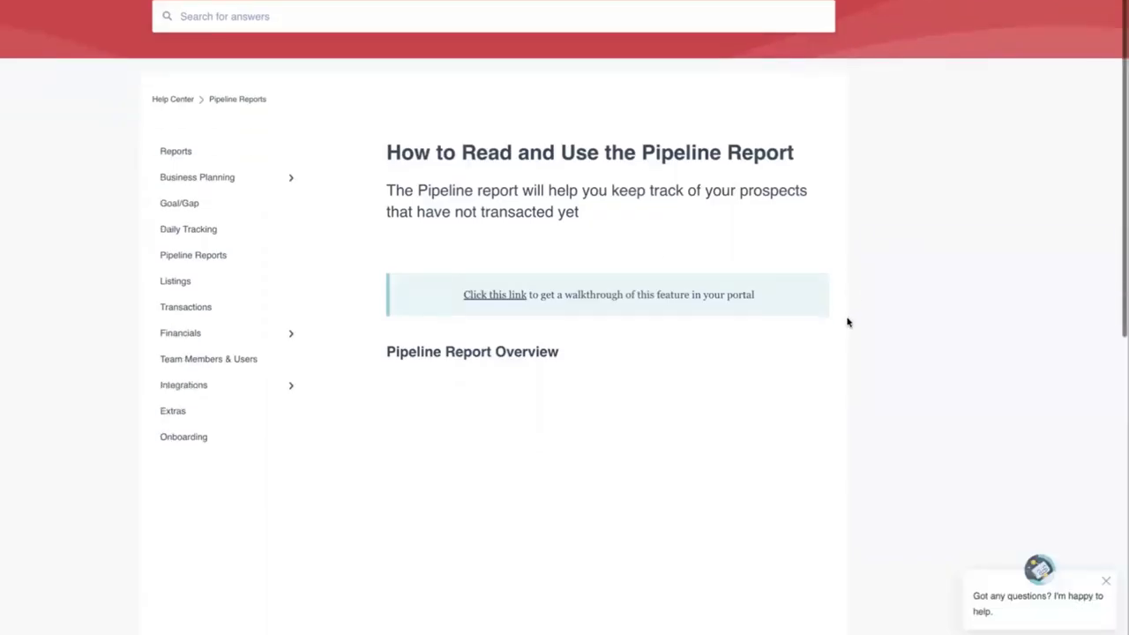
pyautogui.scroll(-4, 847, 323)
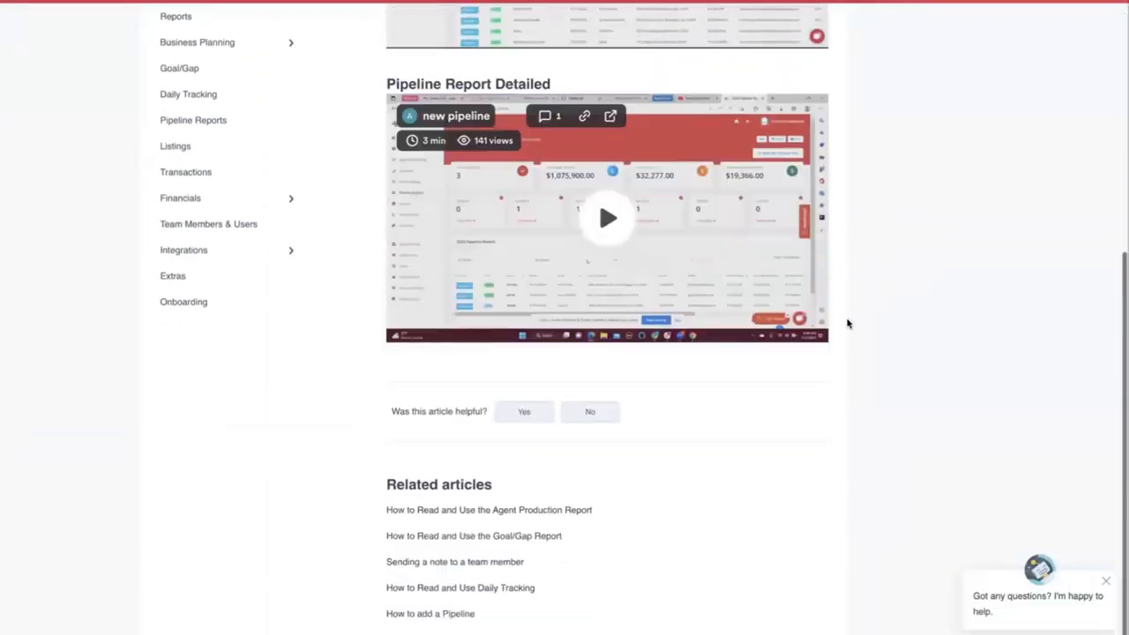
pyautogui.scroll(10, 846, 323)
pyautogui.scroll(3, 846, 324)
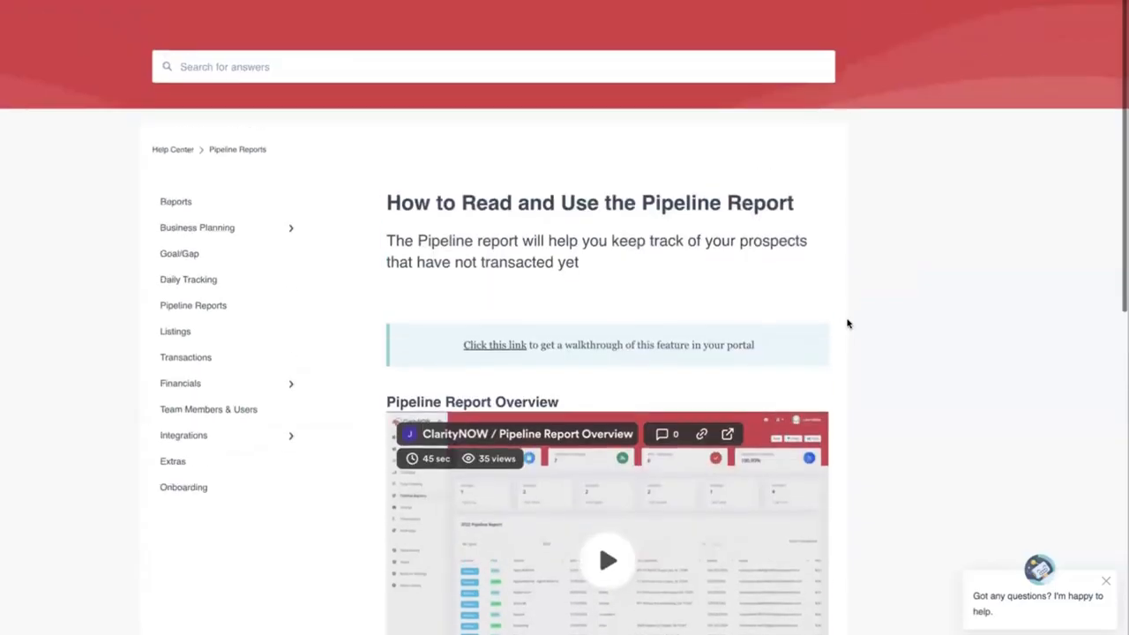